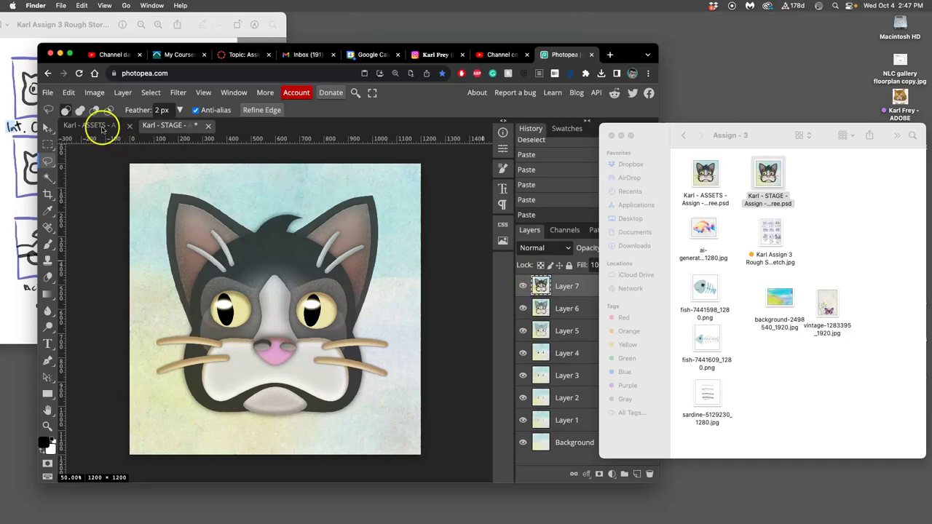
Step: In STAGE, hide Layers 7 down to 1 to preview the frames back to the background
{"action": "left_click", "coordinate": [104, 128]}
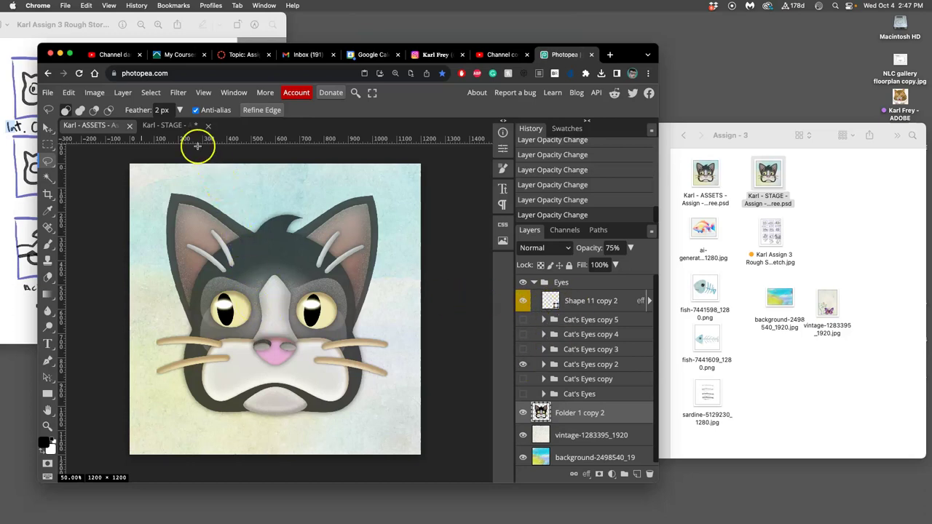
{"action": "left_click", "coordinate": [182, 127]}
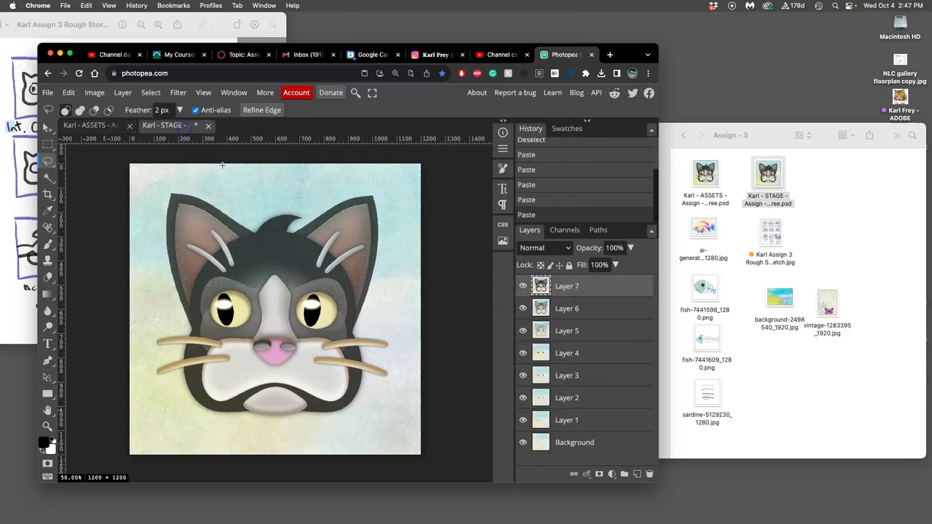
{"action": "left_click", "coordinate": [522, 286]}
{"action": "left_click", "coordinate": [521, 287]}
{"action": "left_click", "coordinate": [522, 286]}
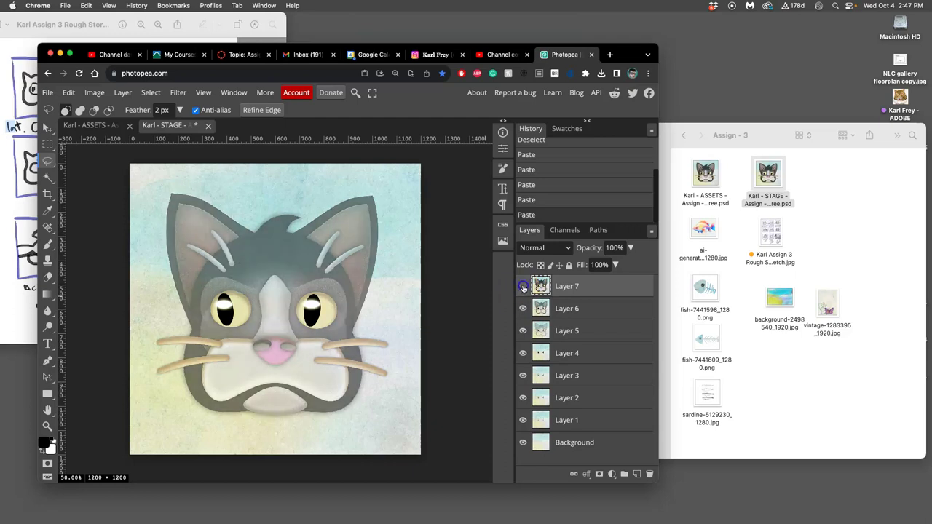
{"action": "left_click", "coordinate": [522, 308]}
{"action": "left_click", "coordinate": [522, 330]}
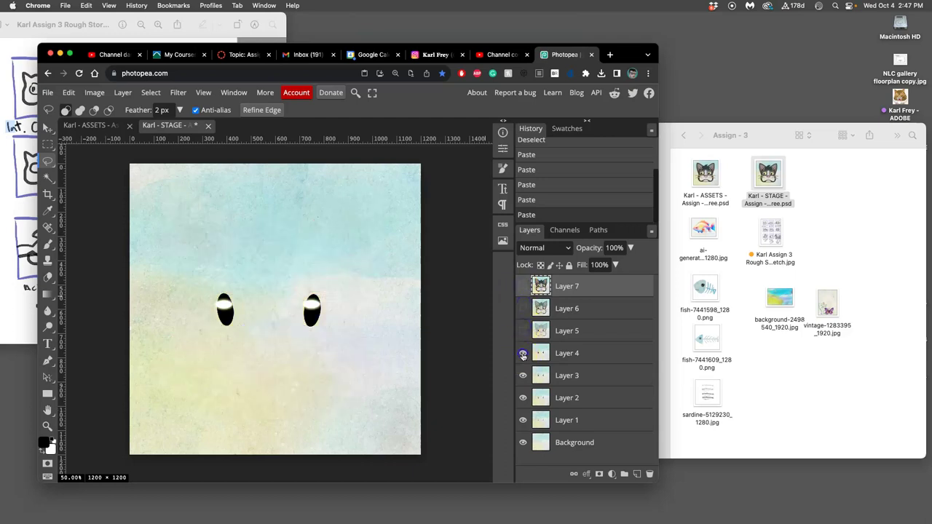
{"action": "left_click", "coordinate": [522, 353]}
{"action": "left_click", "coordinate": [523, 398]}
{"action": "left_click", "coordinate": [521, 420]}
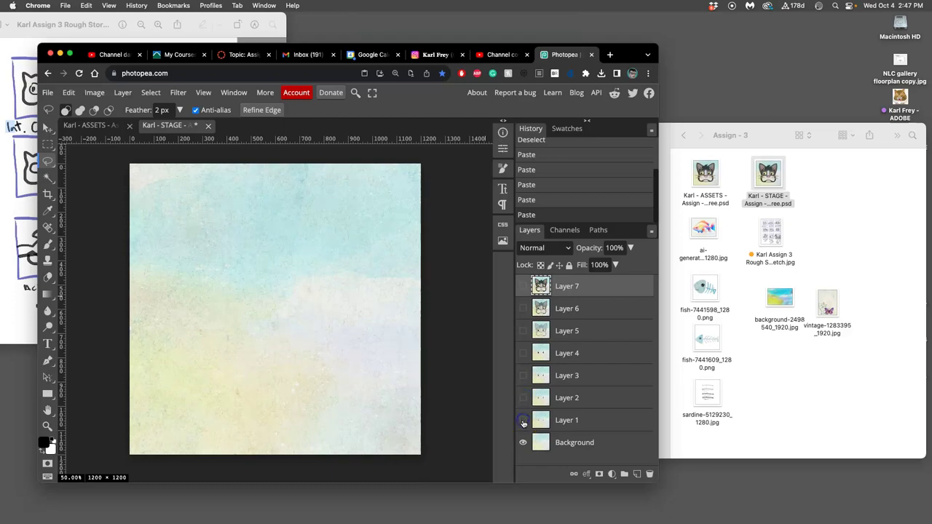
Step: Turn Layers 1 through 7 back on to restore the full cat face
{"action": "left_click", "coordinate": [521, 420]}
{"action": "left_click", "coordinate": [522, 397]}
{"action": "left_click", "coordinate": [522, 378]}
{"action": "left_click", "coordinate": [521, 353]}
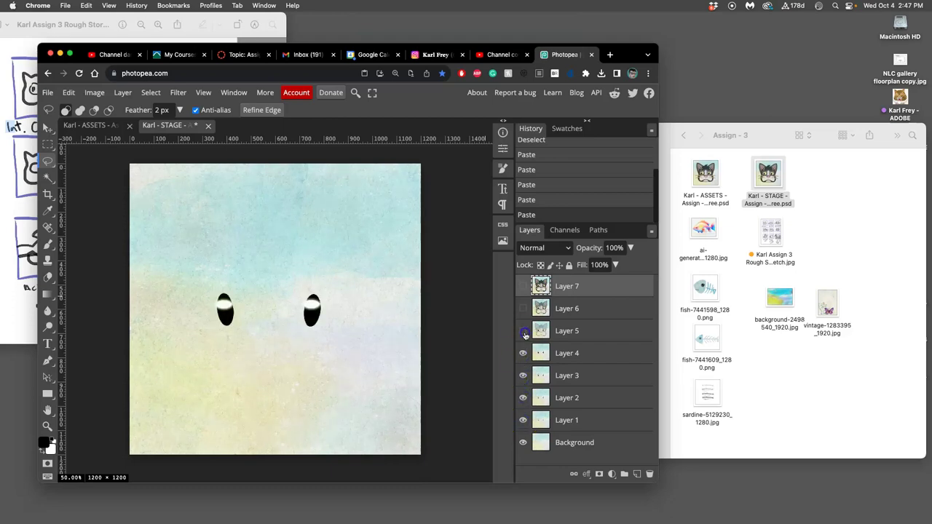
{"action": "left_click", "coordinate": [522, 330]}
{"action": "left_click", "coordinate": [522, 308]}
{"action": "left_click", "coordinate": [521, 287]}
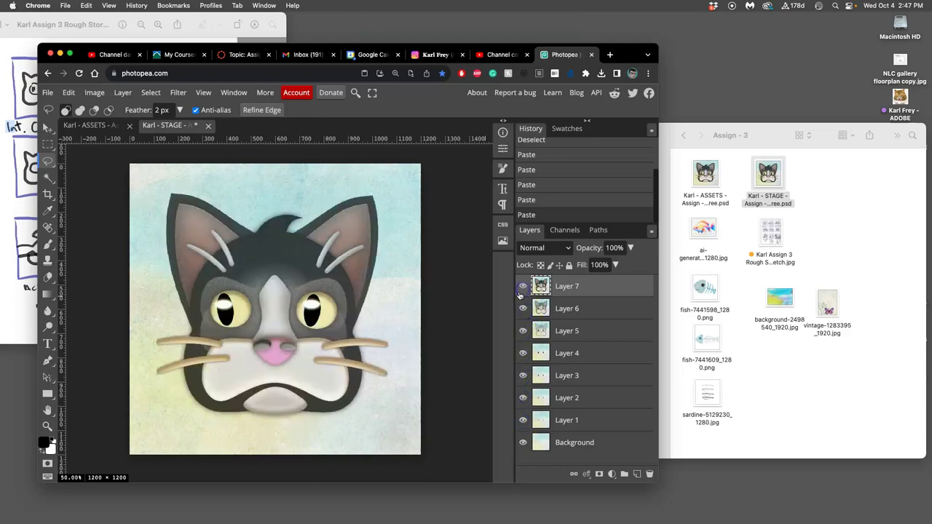
Step: Deselect, then save both the STAGE and ASSETS files
{"action": "left_click", "coordinate": [465, 302]}
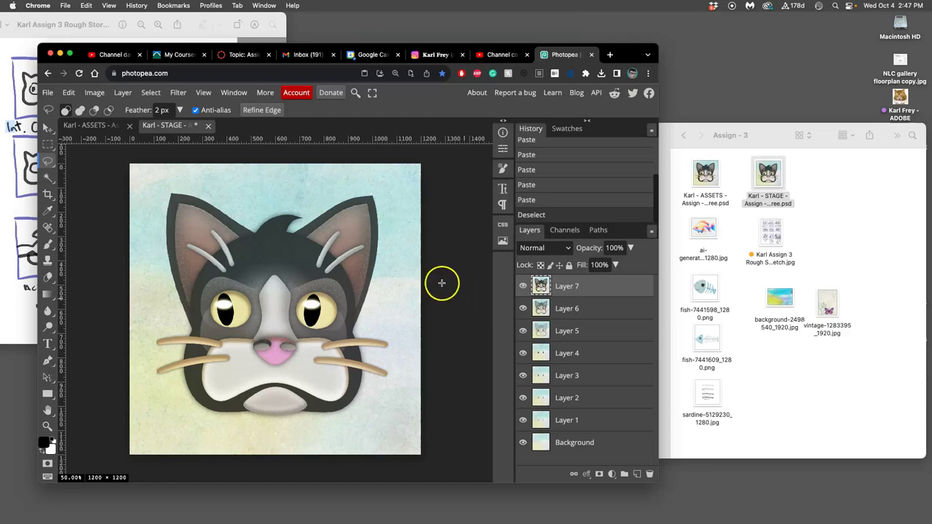
{"action": "key", "text": "super+s"}
{"action": "left_click", "coordinate": [93, 125]}
{"action": "key", "text": "super+s"}
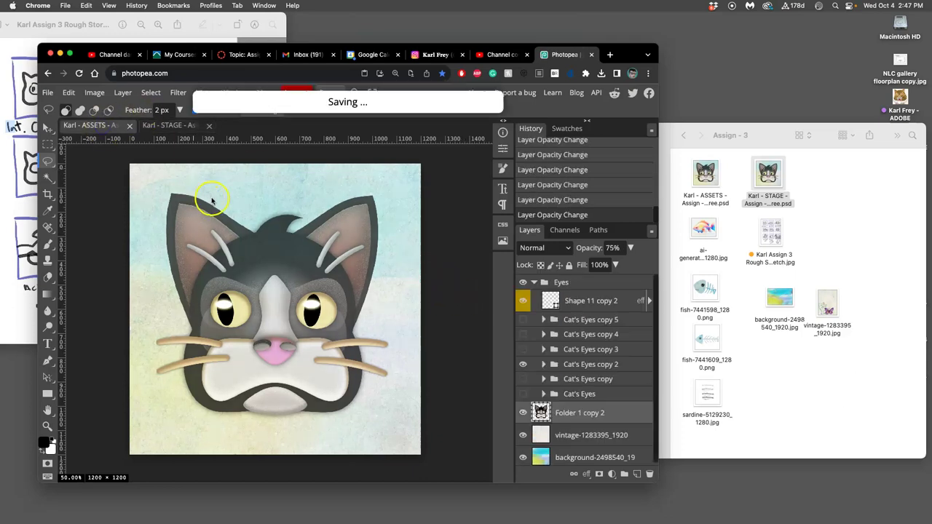
Step: On the Canvas assignment page, open the ezgif.com/maker link from the GIF instructions in a new tab
{"action": "left_click", "coordinate": [244, 55]}
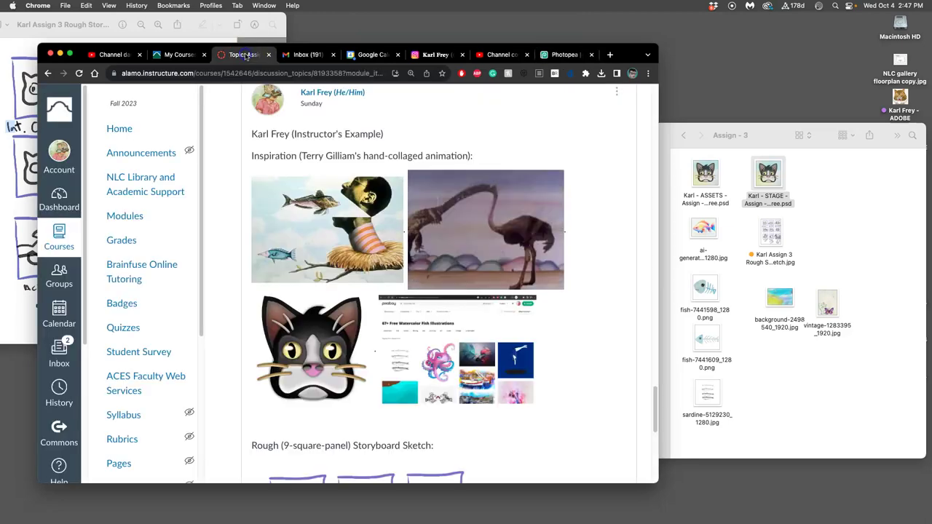
{"action": "scroll", "coordinate": [364, 242], "scroll_direction": "up", "scroll_amount": 10}
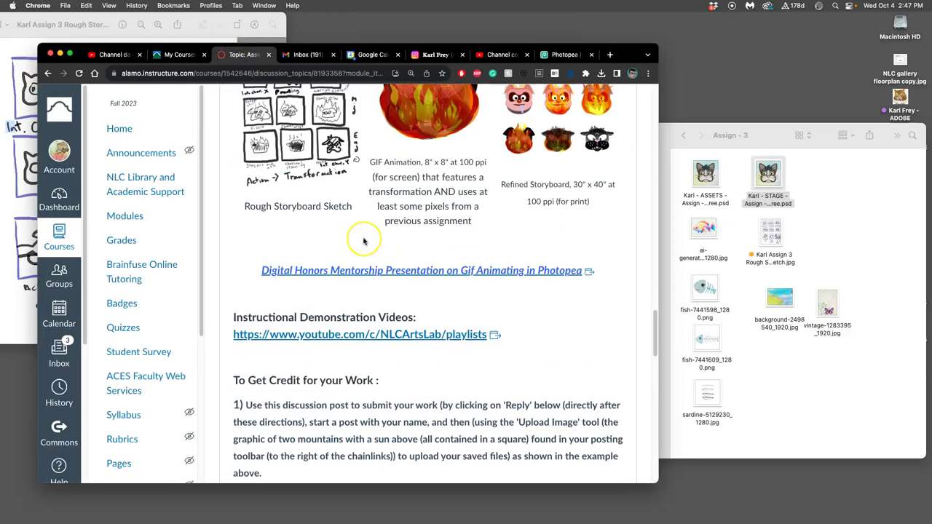
{"action": "scroll", "coordinate": [364, 242], "scroll_direction": "up", "scroll_amount": 15}
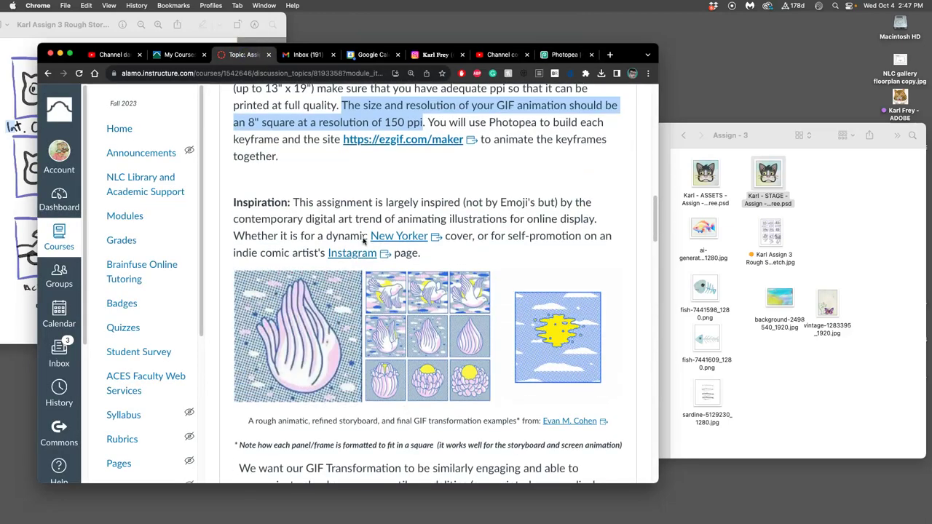
{"action": "scroll", "coordinate": [364, 241], "scroll_direction": "up", "scroll_amount": 2}
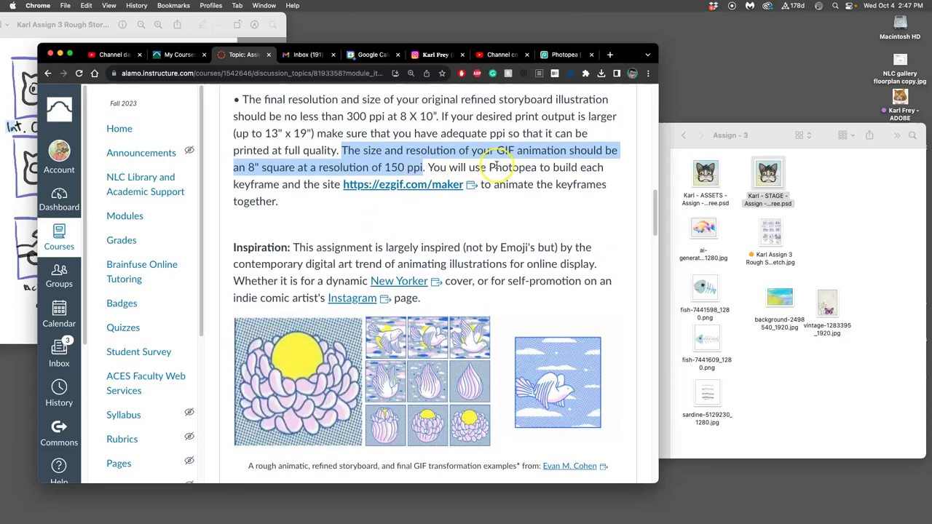
{"action": "left_click", "coordinate": [493, 167]}
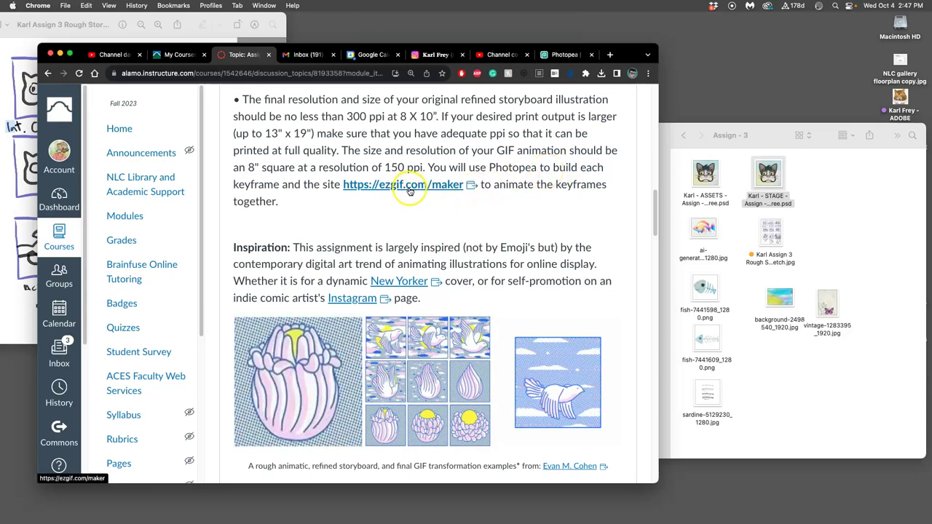
{"action": "right_click", "coordinate": [441, 190]}
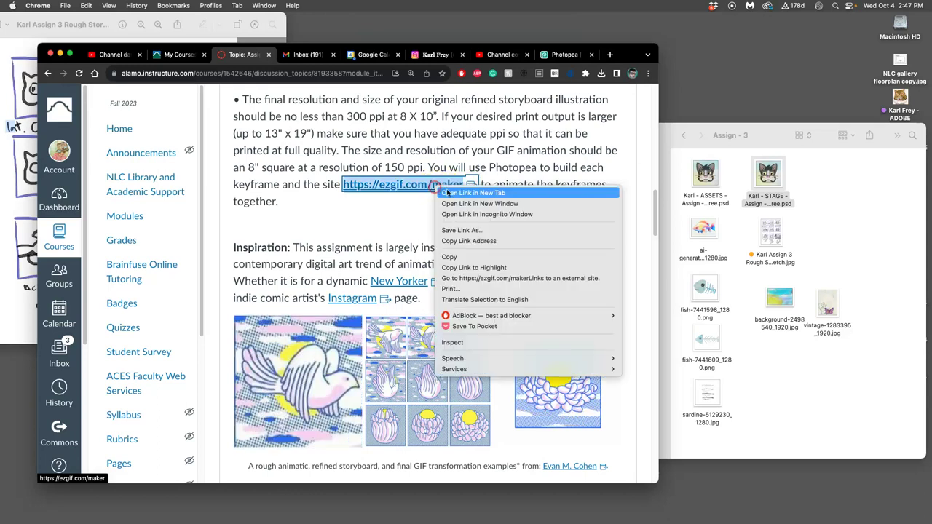
{"action": "left_click", "coordinate": [446, 192]}
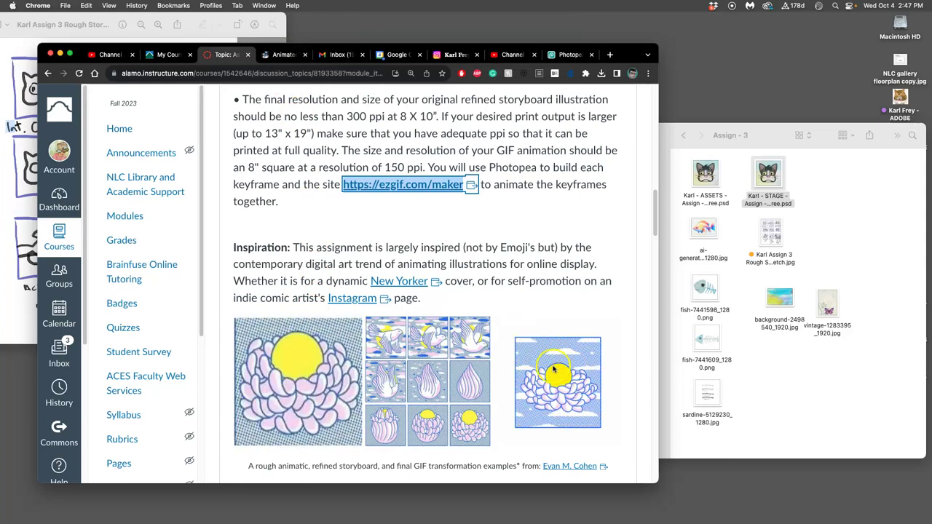
Step: Glance at ezgif, return to Photopea's STAGE document, and compare it with the storyboard sketch
{"action": "left_click", "coordinate": [283, 54]}
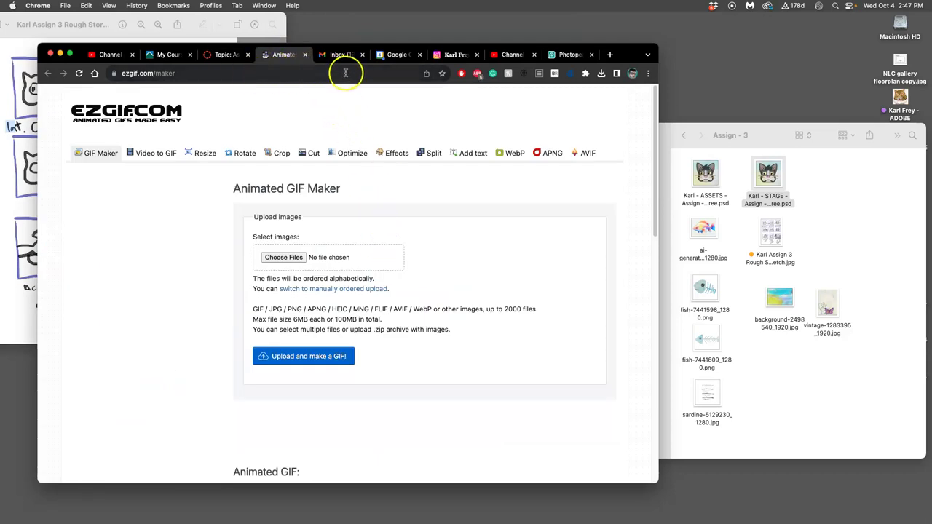
{"action": "left_click", "coordinate": [568, 54]}
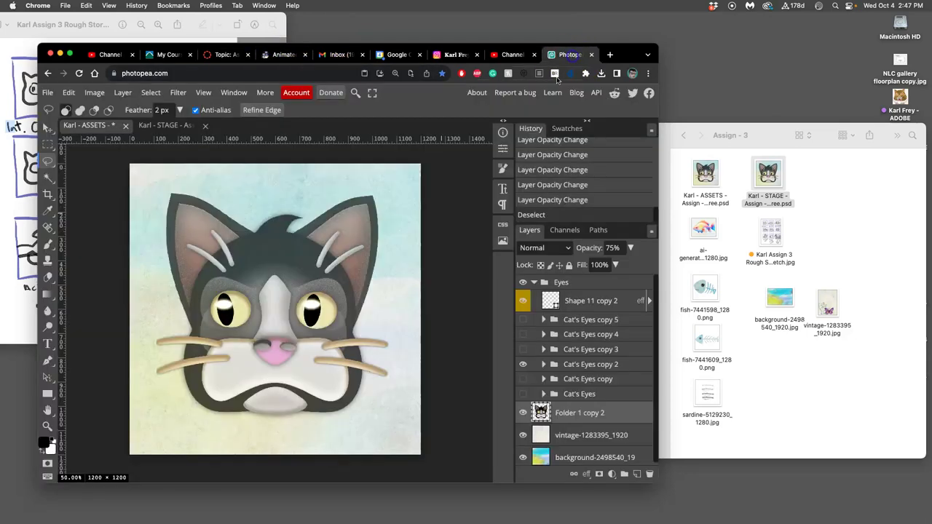
{"action": "left_click", "coordinate": [171, 127]}
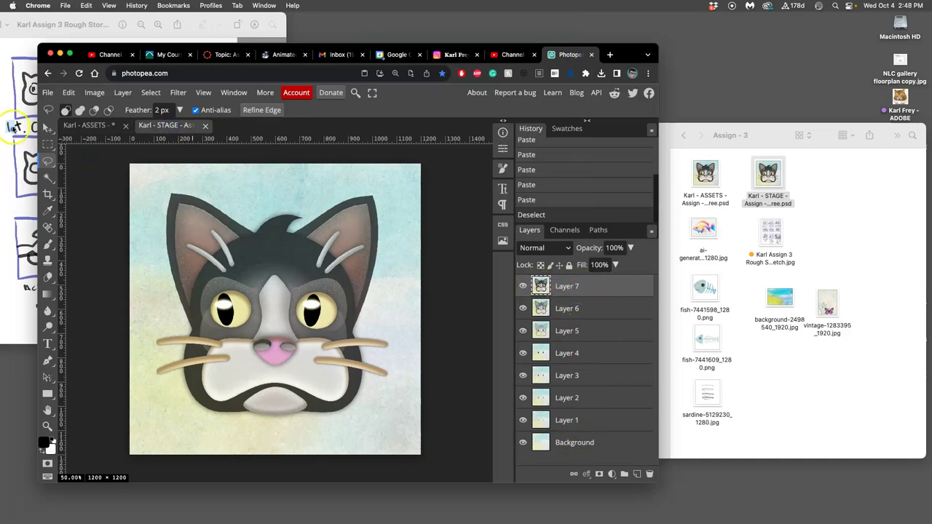
{"action": "left_click", "coordinate": [16, 116]}
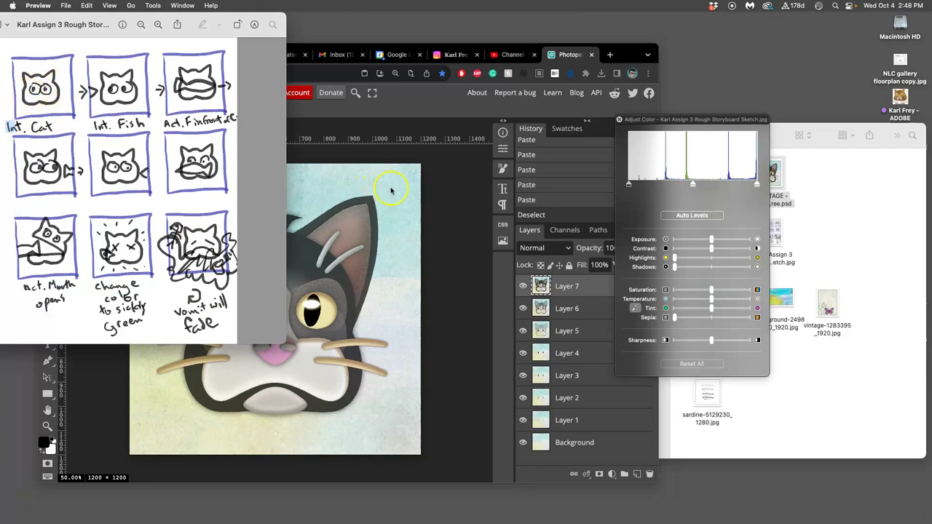
{"action": "left_click", "coordinate": [451, 202]}
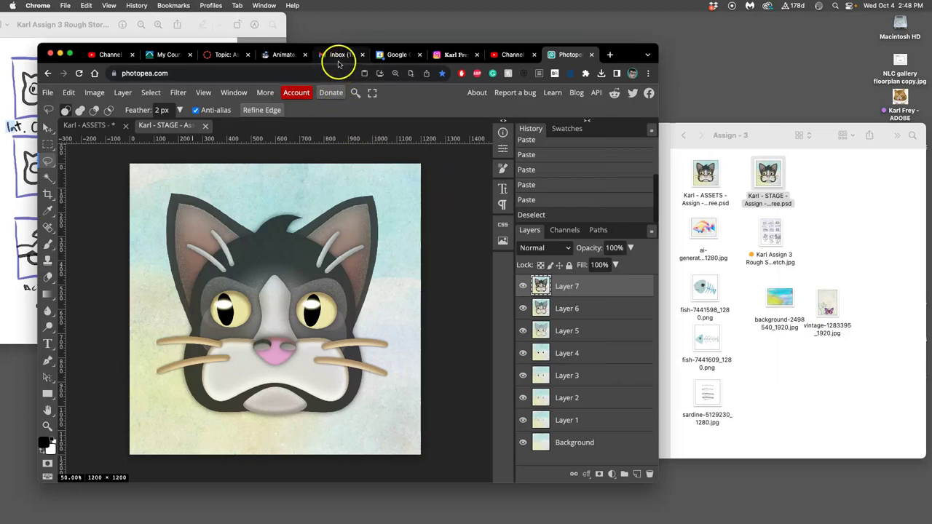
{"action": "left_click", "coordinate": [281, 56]}
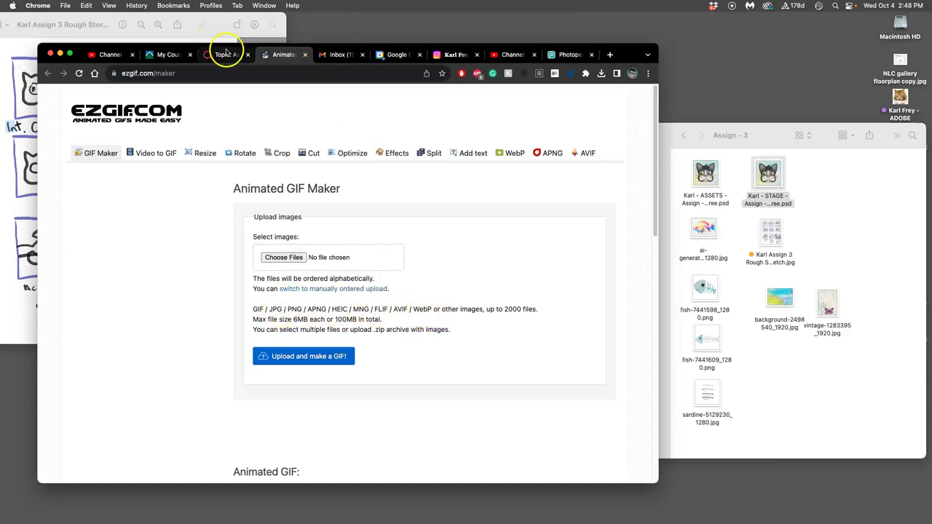
{"action": "left_click", "coordinate": [572, 55]}
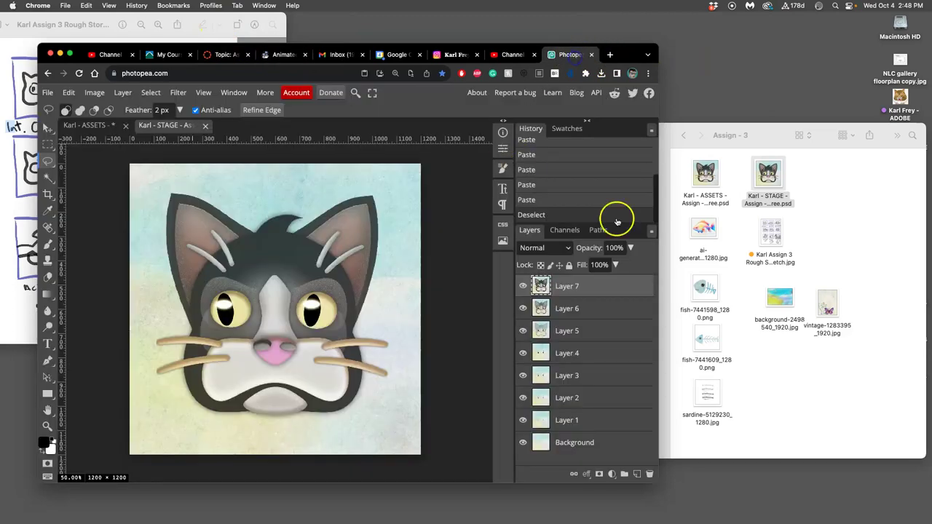
Step: Hide Layers 7 through 1 and make the Background layer active
{"action": "left_click", "coordinate": [523, 286]}
{"action": "left_click", "coordinate": [522, 309]}
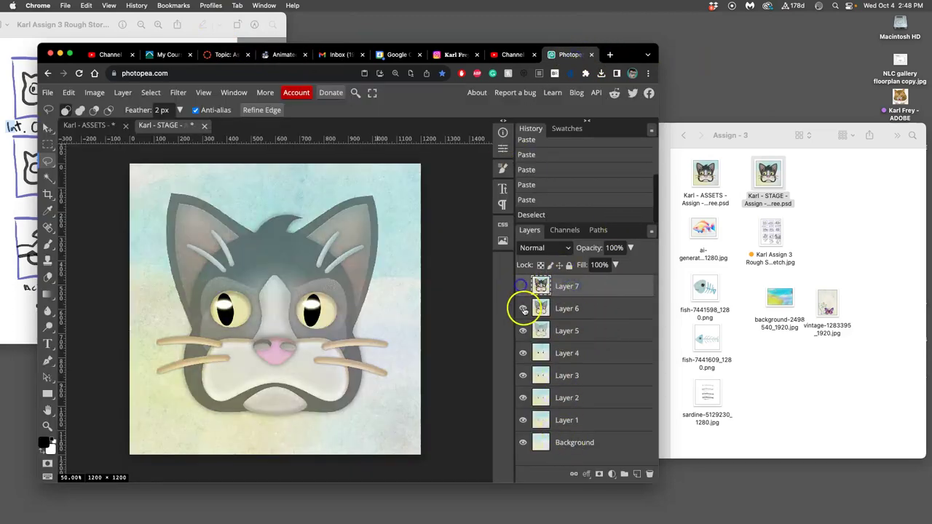
{"action": "left_click", "coordinate": [523, 332]}
{"action": "left_click", "coordinate": [523, 353]}
{"action": "left_click", "coordinate": [523, 375]}
{"action": "left_click", "coordinate": [523, 397]}
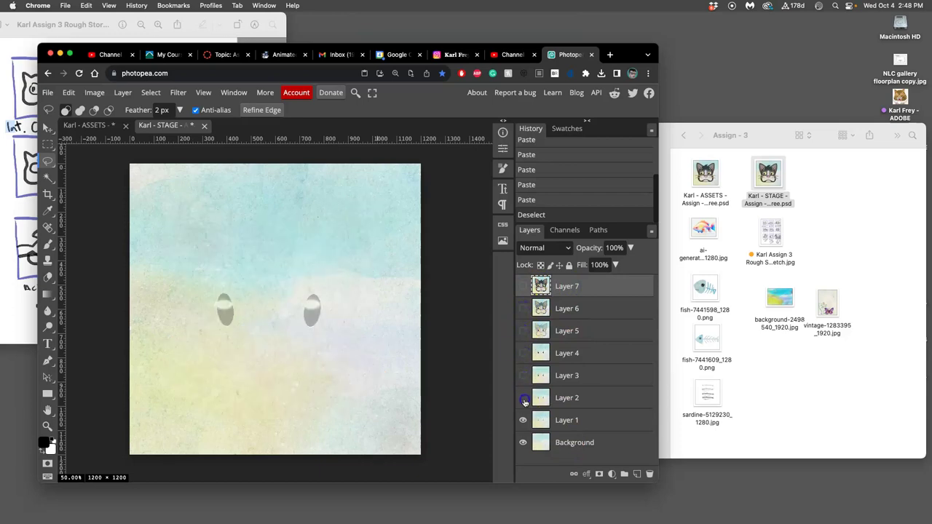
{"action": "left_click", "coordinate": [523, 420]}
{"action": "left_click", "coordinate": [591, 443]}
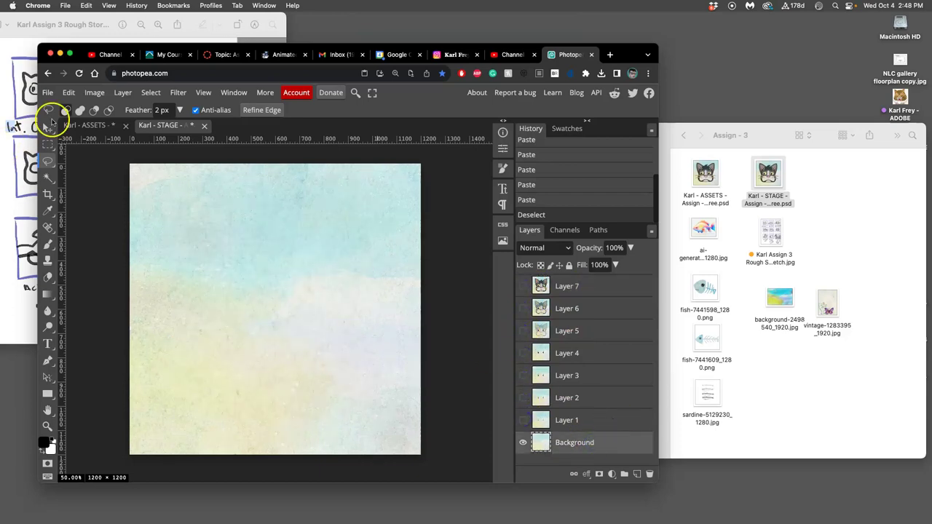
Step: Export the background-only frame as a JPG
{"action": "left_click", "coordinate": [47, 93]}
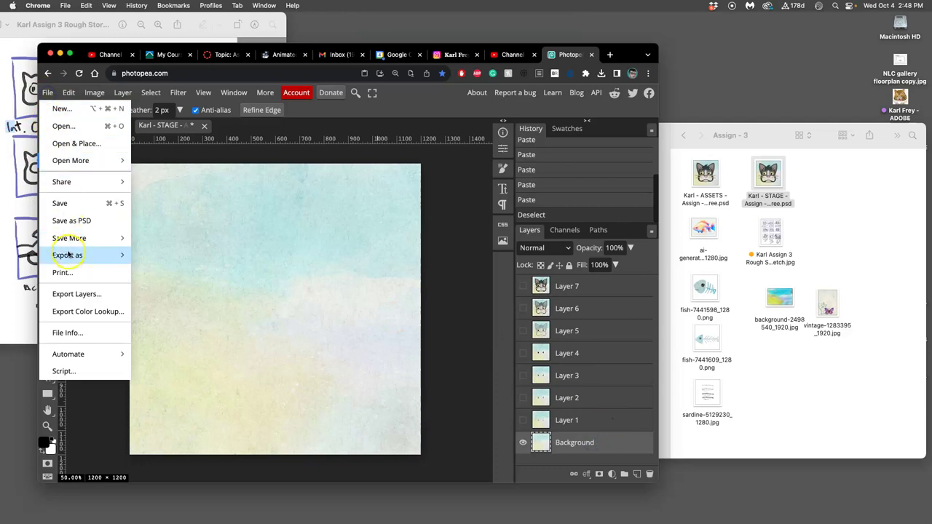
{"action": "mouse_move", "coordinate": [68, 254]}
{"action": "left_click", "coordinate": [149, 272]}
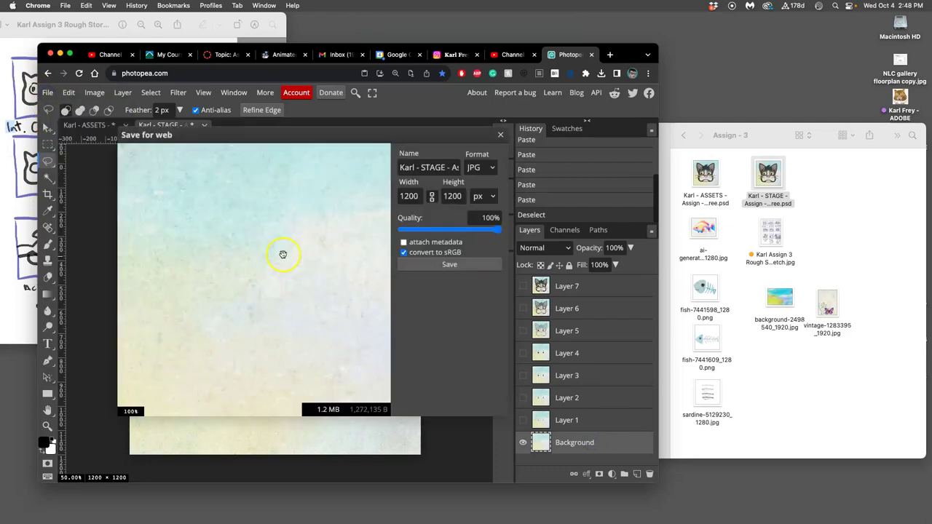
{"action": "left_click", "coordinate": [427, 265]}
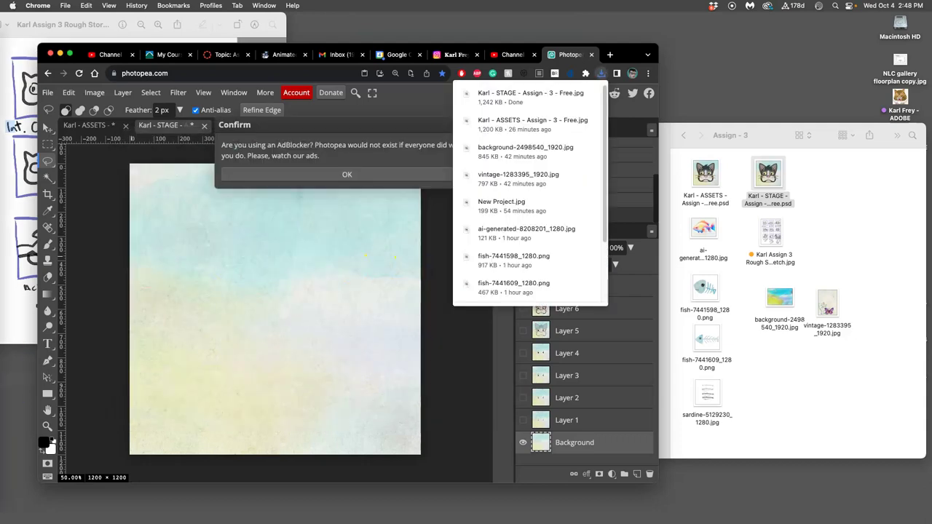
Step: Show and select Layer 1, dismiss the ad-blocker notice, and view Downloads
{"action": "left_click", "coordinate": [560, 427]}
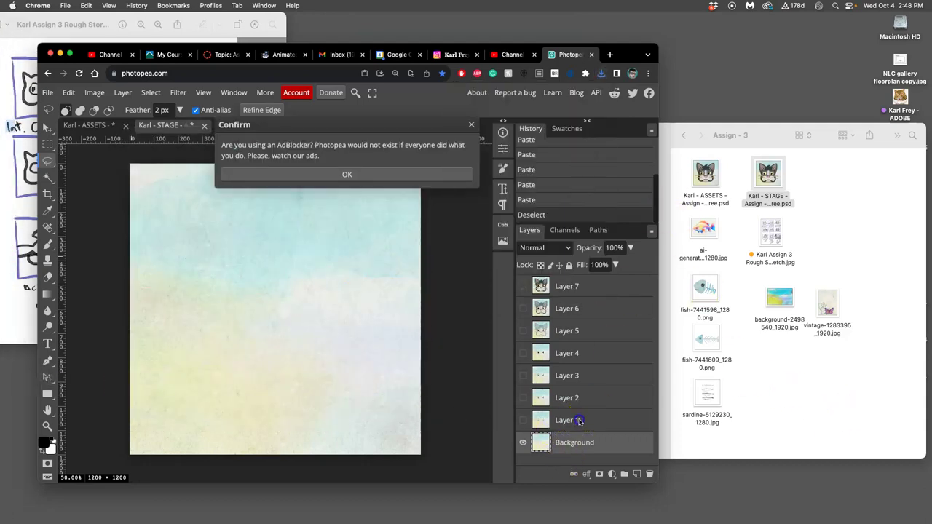
{"action": "left_click", "coordinate": [523, 420]}
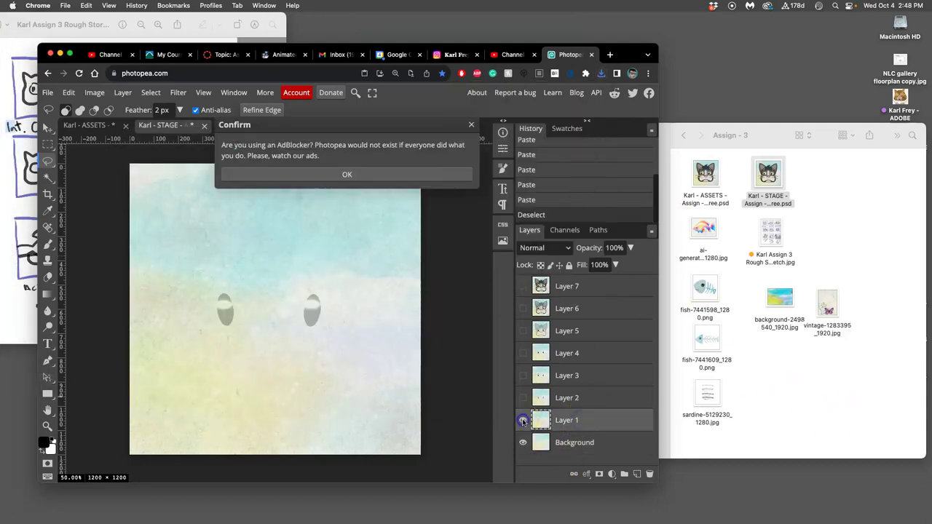
{"action": "left_click", "coordinate": [365, 175]}
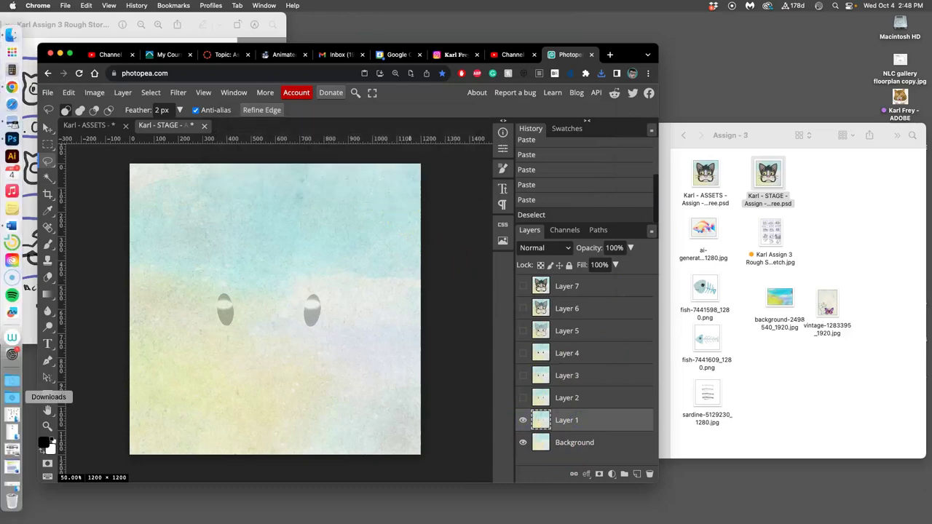
{"action": "left_click", "coordinate": [13, 395]}
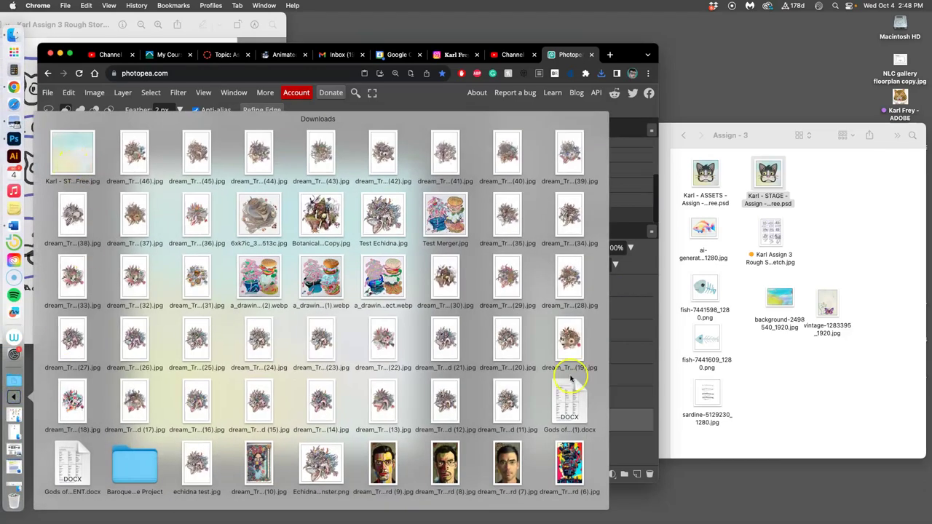
Step: Export the Layer 1 frame as a JPG and check it in Downloads
{"action": "left_click", "coordinate": [688, 400]}
{"action": "left_click", "coordinate": [565, 421]}
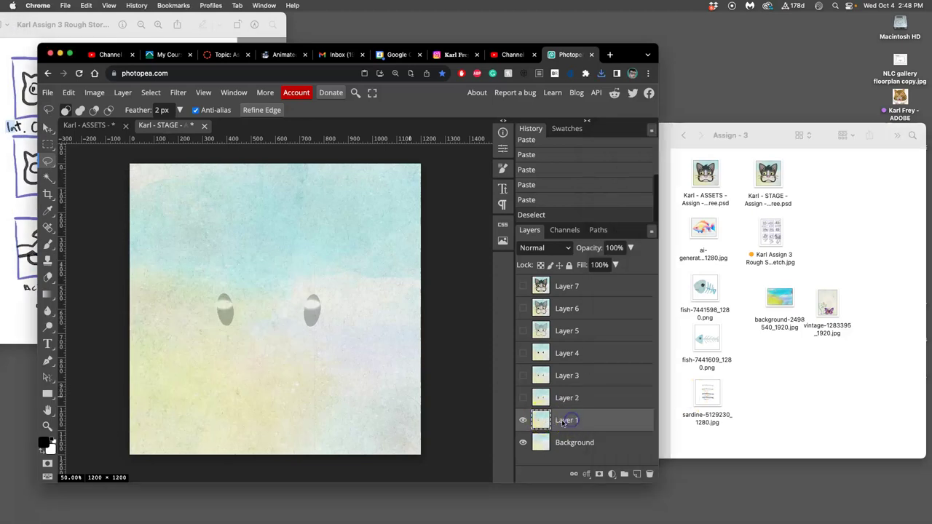
{"action": "left_click", "coordinate": [48, 92]}
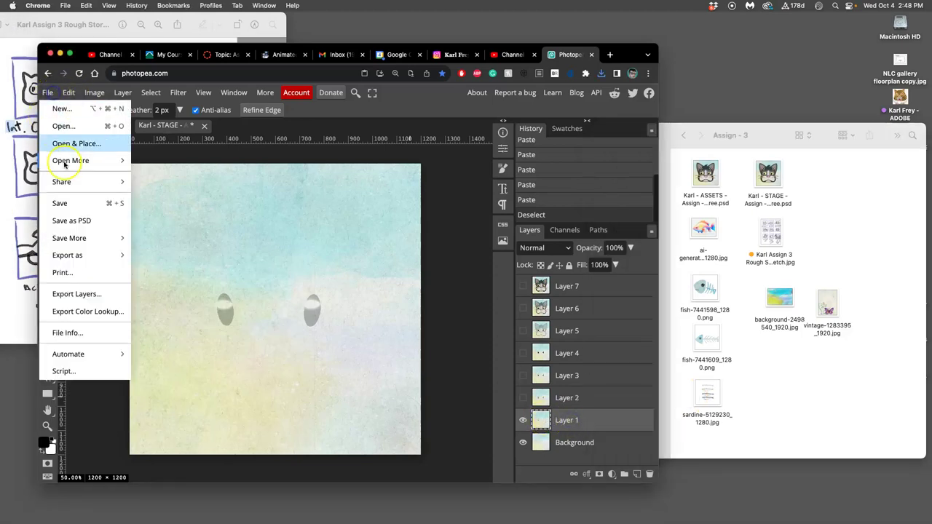
{"action": "mouse_move", "coordinate": [77, 253]}
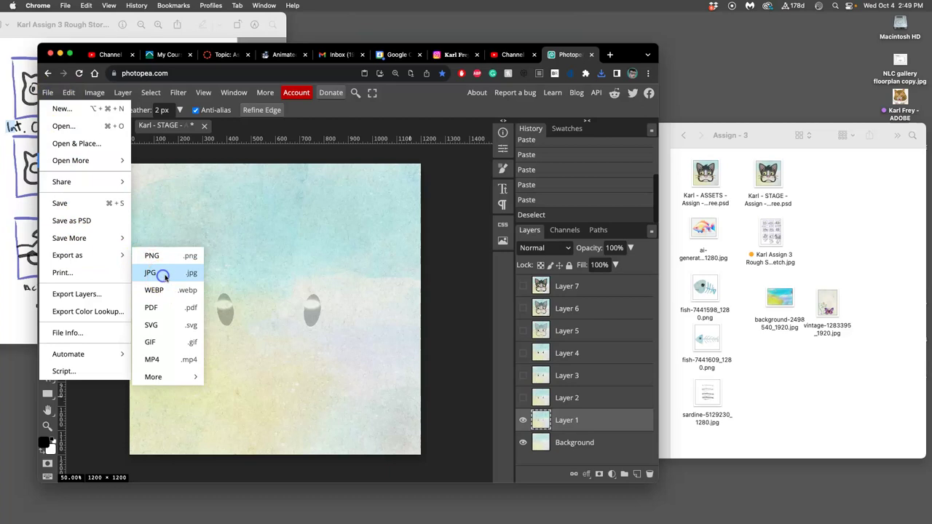
{"action": "left_click", "coordinate": [163, 275]}
{"action": "left_click", "coordinate": [437, 265]}
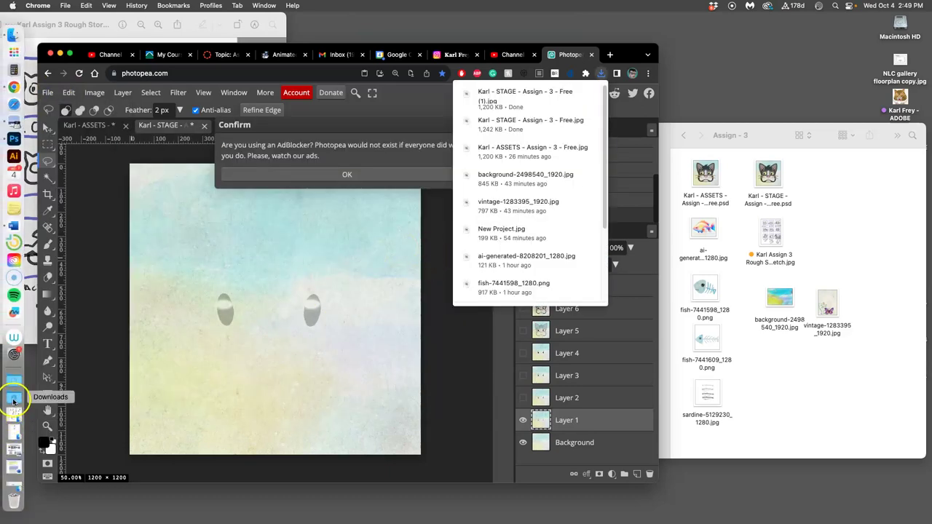
{"action": "left_click", "coordinate": [13, 399]}
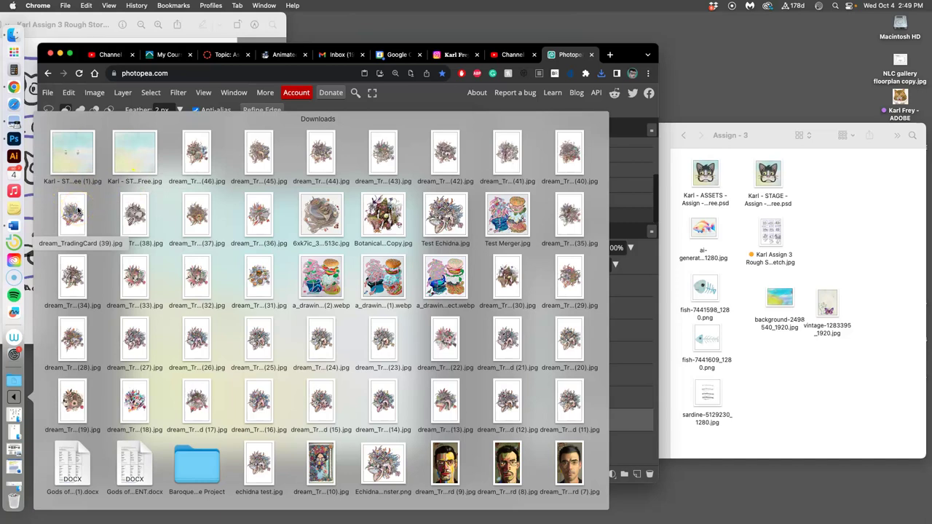
{"action": "left_click", "coordinate": [648, 247]}
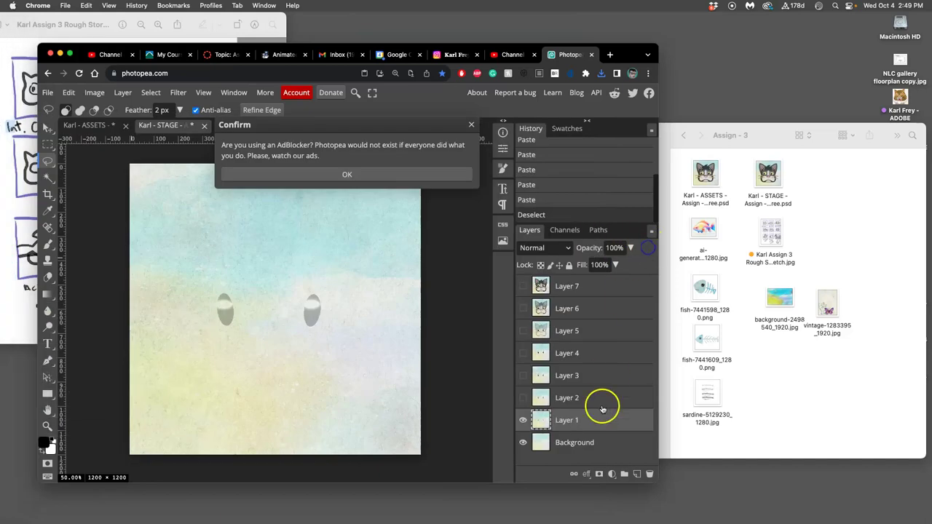
Step: Show Layer 2 and export that frame as a JPG
{"action": "left_click", "coordinate": [522, 398]}
{"action": "left_click", "coordinate": [540, 398]}
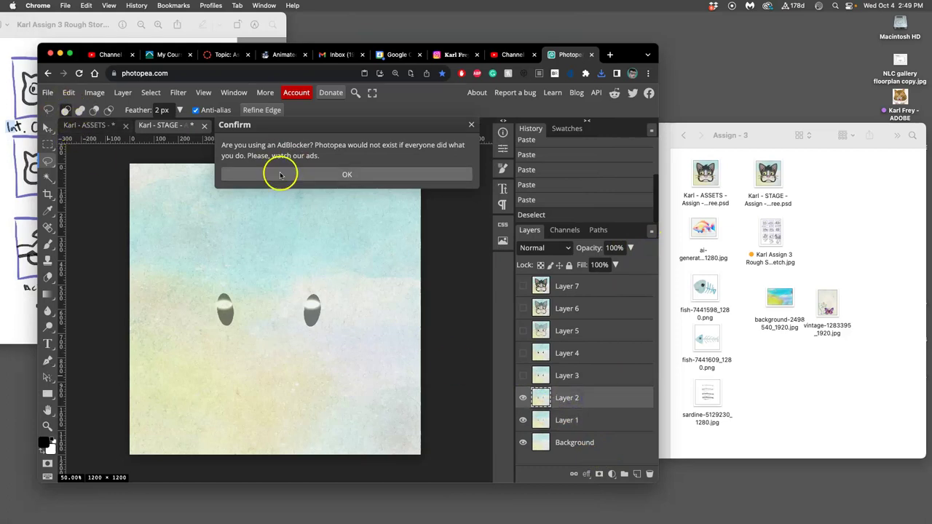
{"action": "left_click", "coordinate": [279, 174]}
{"action": "left_click", "coordinate": [47, 92]}
{"action": "mouse_move", "coordinate": [76, 239]}
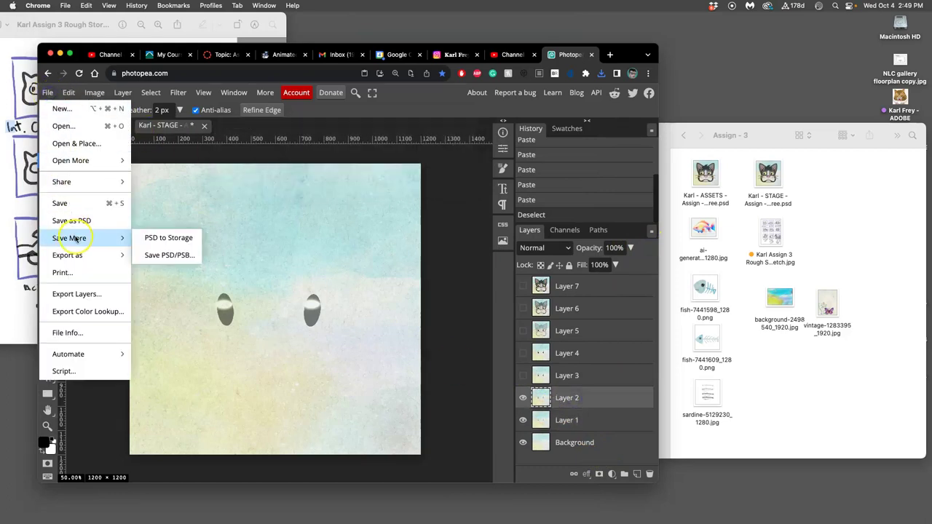
{"action": "mouse_move", "coordinate": [73, 256]}
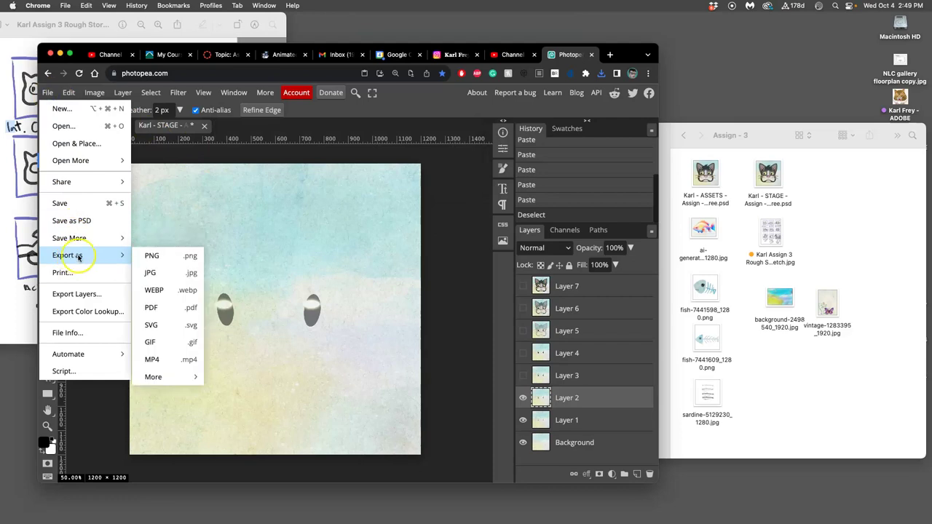
{"action": "left_click", "coordinate": [153, 273]}
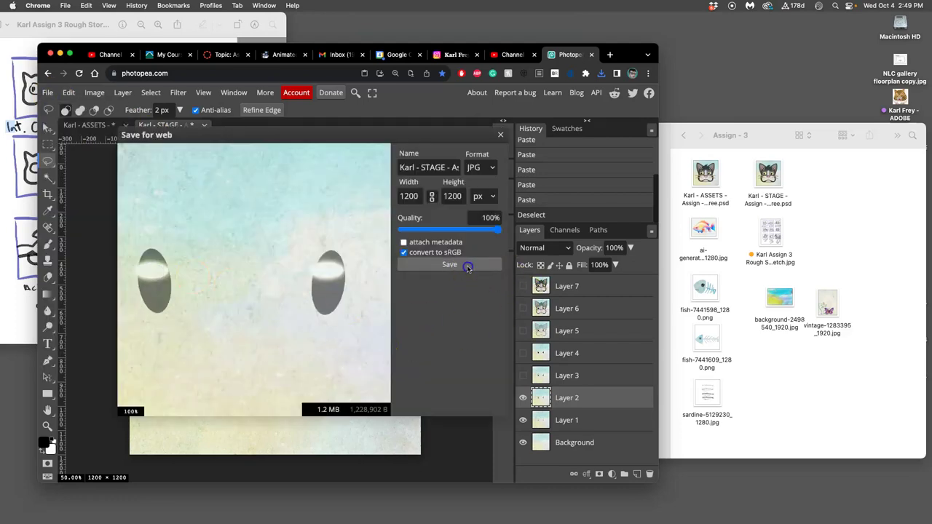
{"action": "left_click", "coordinate": [468, 266]}
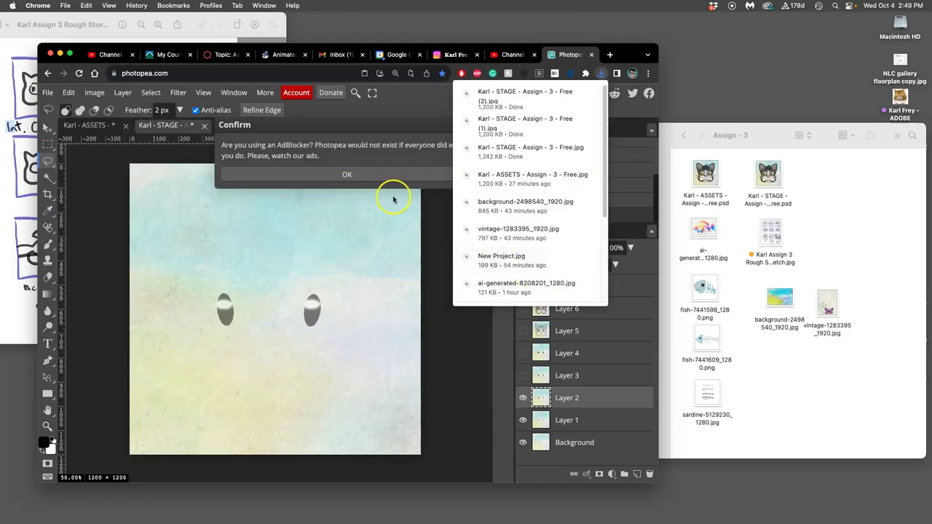
Step: Show Layer 3 and export that frame as a JPG
{"action": "left_click", "coordinate": [523, 375]}
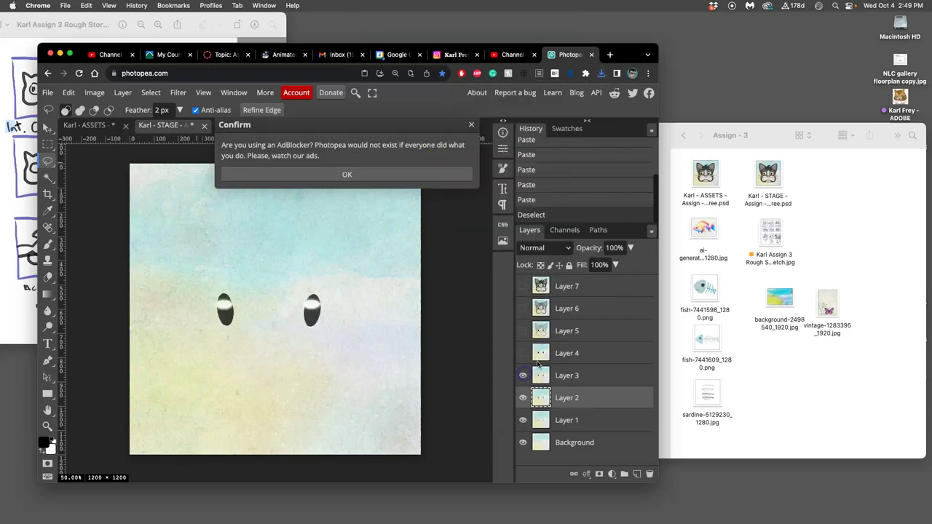
{"action": "left_click", "coordinate": [567, 373]}
{"action": "left_click", "coordinate": [45, 95]}
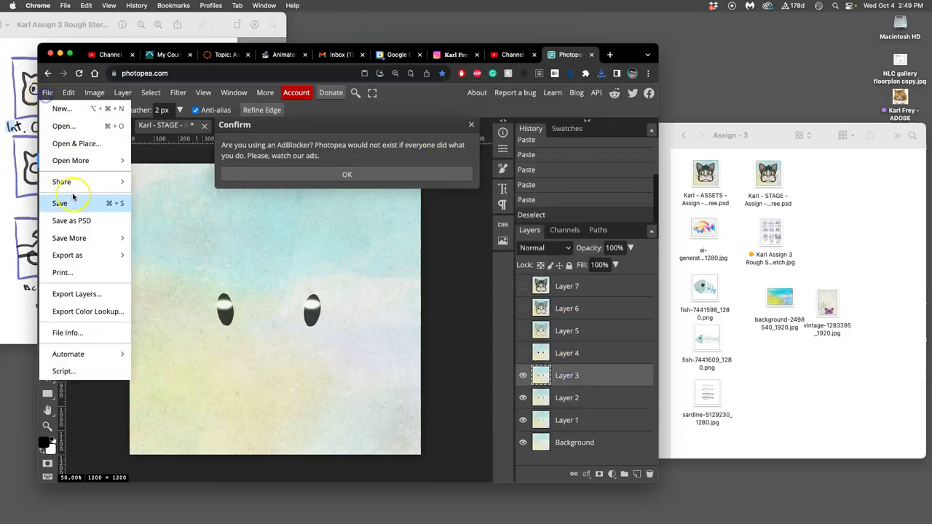
{"action": "mouse_move", "coordinate": [78, 255]}
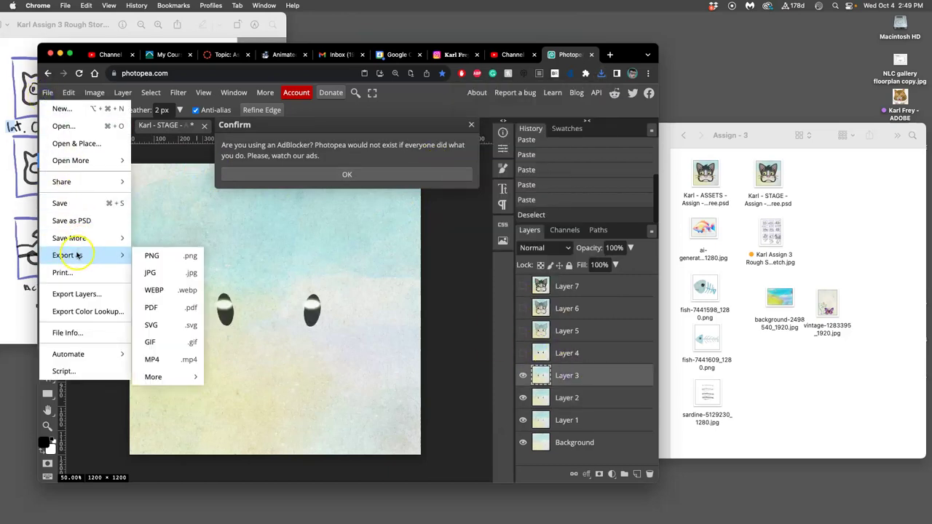
{"action": "left_click", "coordinate": [153, 272]}
{"action": "left_click", "coordinate": [449, 264]}
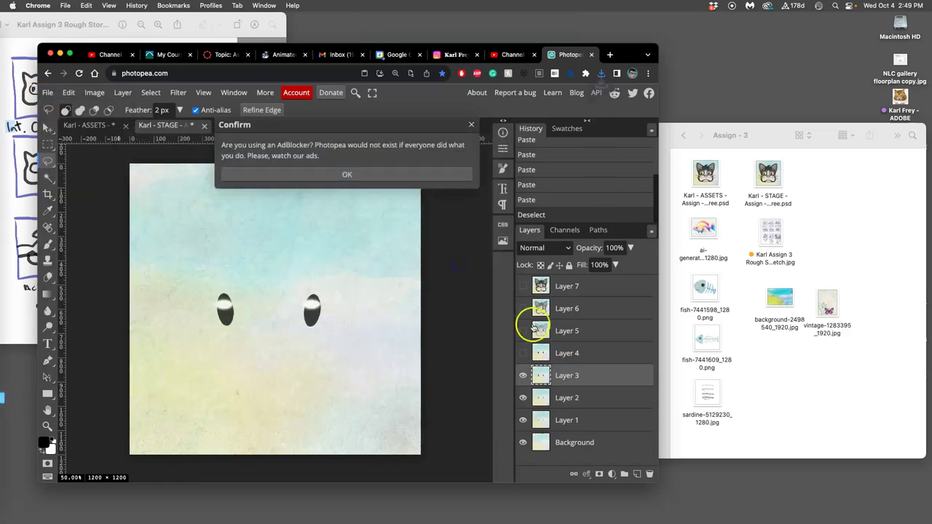
Step: Show Layer 4 with solid black eyes and export that frame as a JPG
{"action": "left_click", "coordinate": [528, 355]}
{"action": "left_click", "coordinate": [523, 353]}
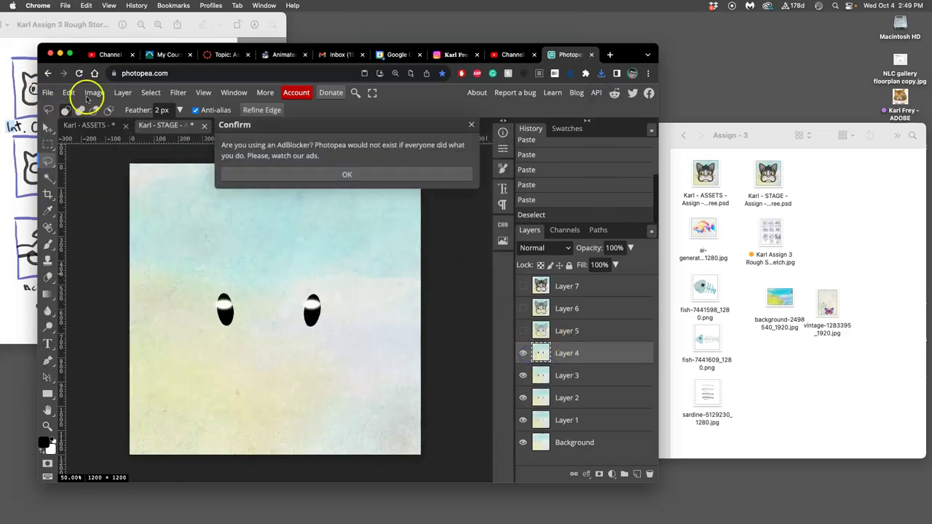
{"action": "left_click", "coordinate": [47, 92]}
{"action": "mouse_move", "coordinate": [73, 254]}
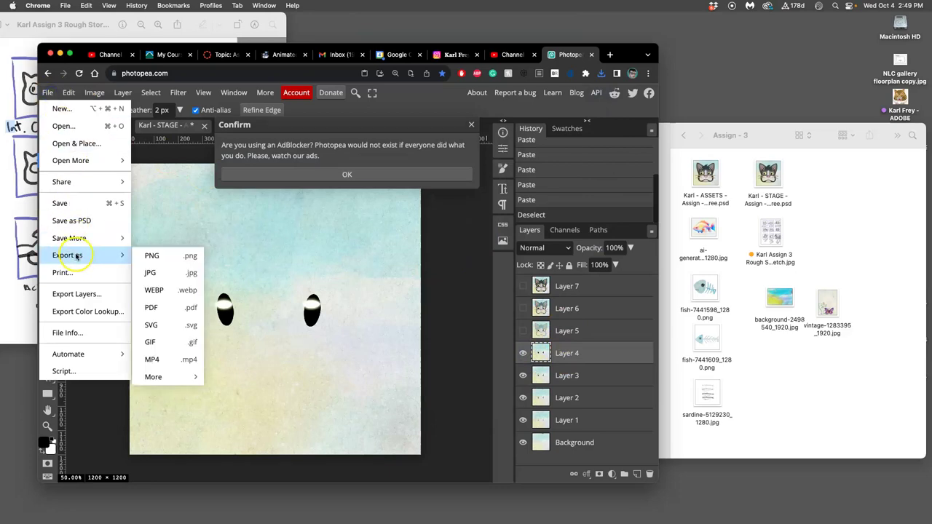
{"action": "left_click", "coordinate": [153, 271]}
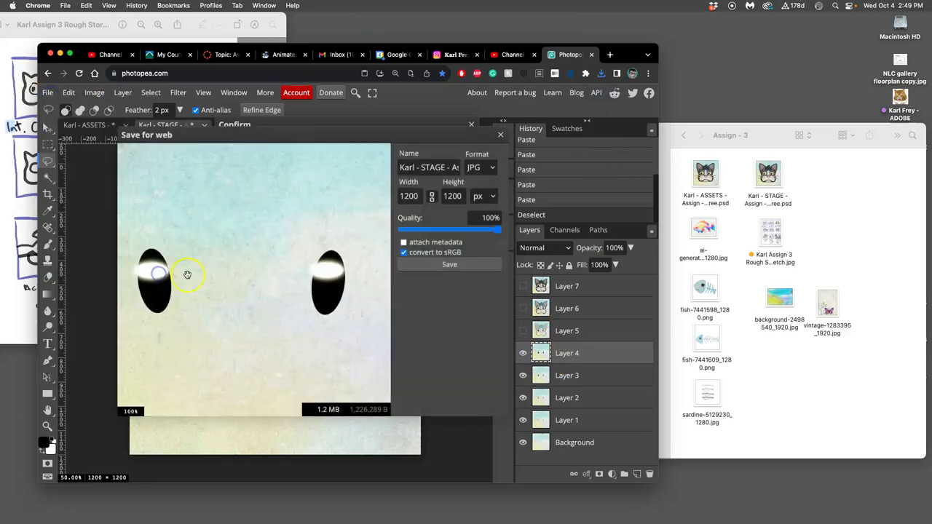
{"action": "left_click", "coordinate": [437, 266]}
{"action": "left_click", "coordinate": [357, 175]}
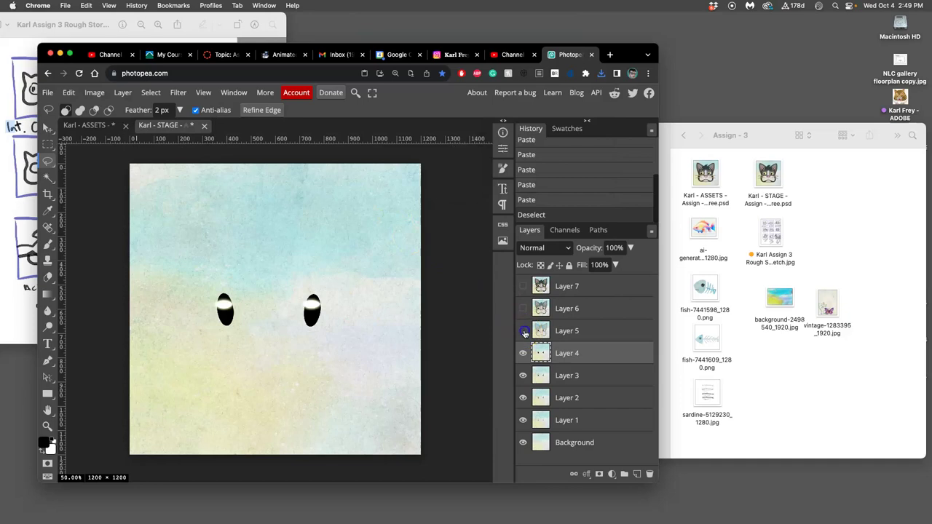
Step: Show Layer 5 with the grey cat face and export that frame as a JPG
{"action": "left_click", "coordinate": [522, 331]}
{"action": "left_click", "coordinate": [572, 332]}
{"action": "left_click", "coordinate": [49, 93]}
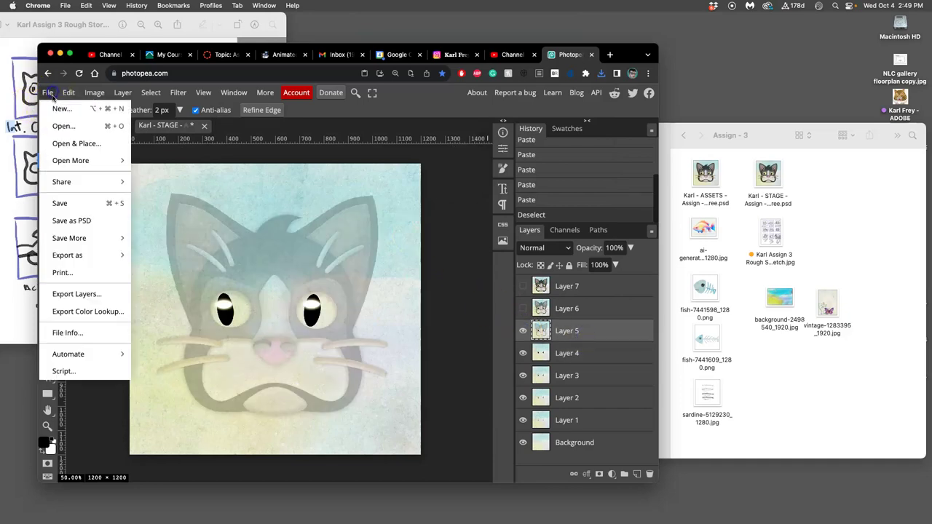
{"action": "mouse_move", "coordinate": [119, 254]}
{"action": "left_click", "coordinate": [152, 273]}
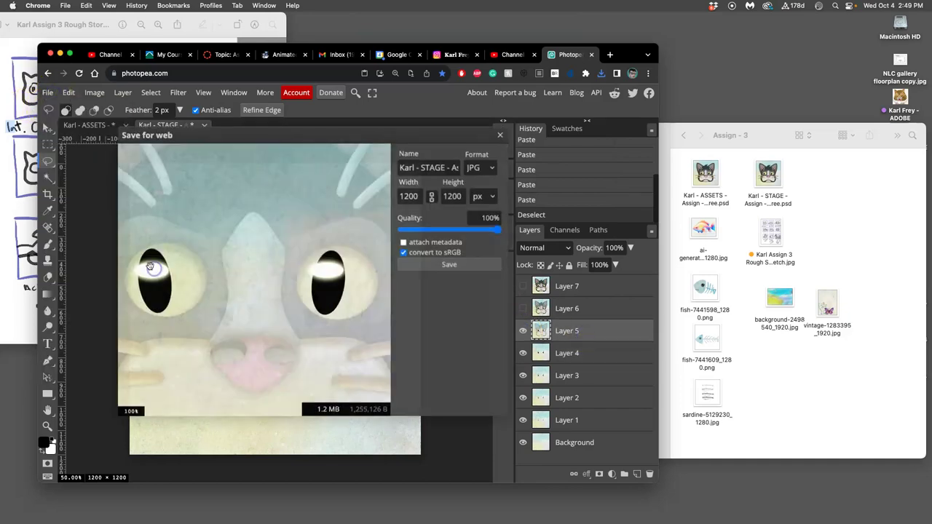
{"action": "left_click", "coordinate": [421, 267]}
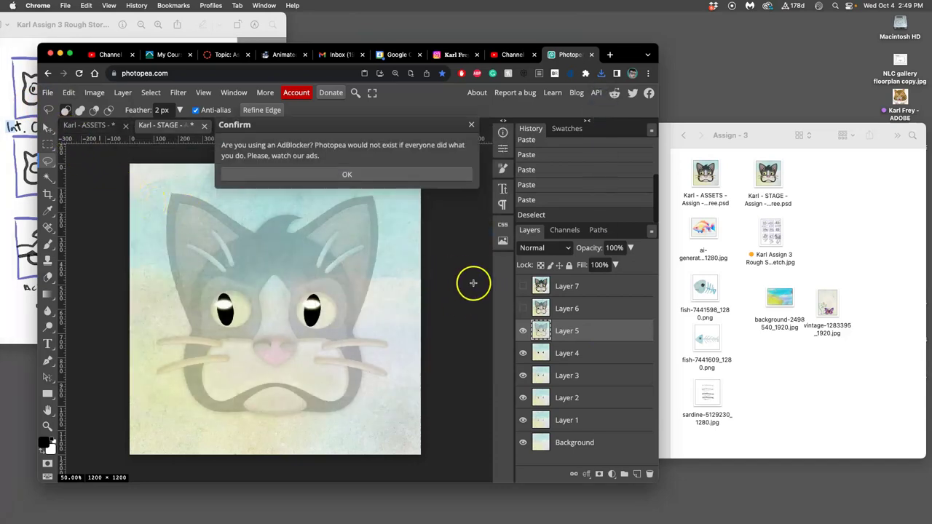
Step: Show Layer 6 and export the darker cat-face frame as a JPG
{"action": "left_click", "coordinate": [566, 308]}
{"action": "left_click", "coordinate": [523, 308]}
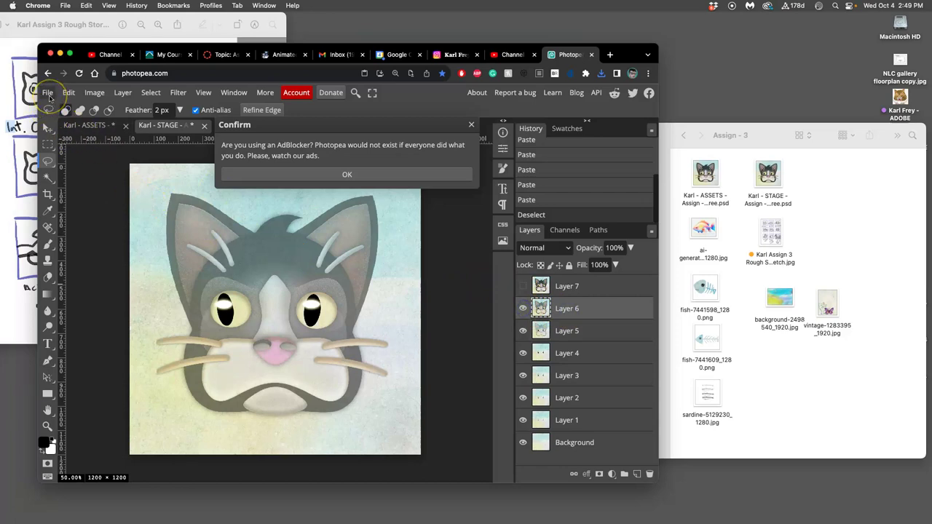
{"action": "left_click", "coordinate": [47, 93]}
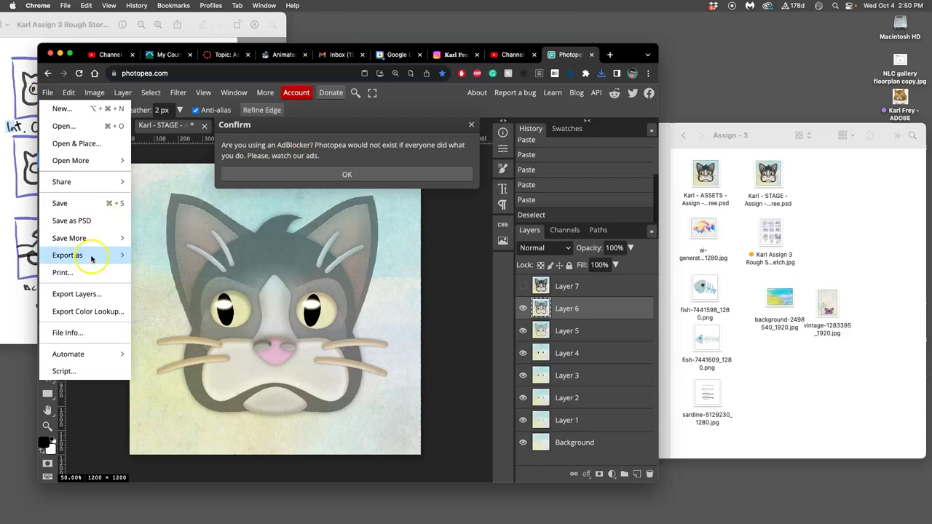
{"action": "mouse_move", "coordinate": [103, 257]}
{"action": "left_click", "coordinate": [161, 273]}
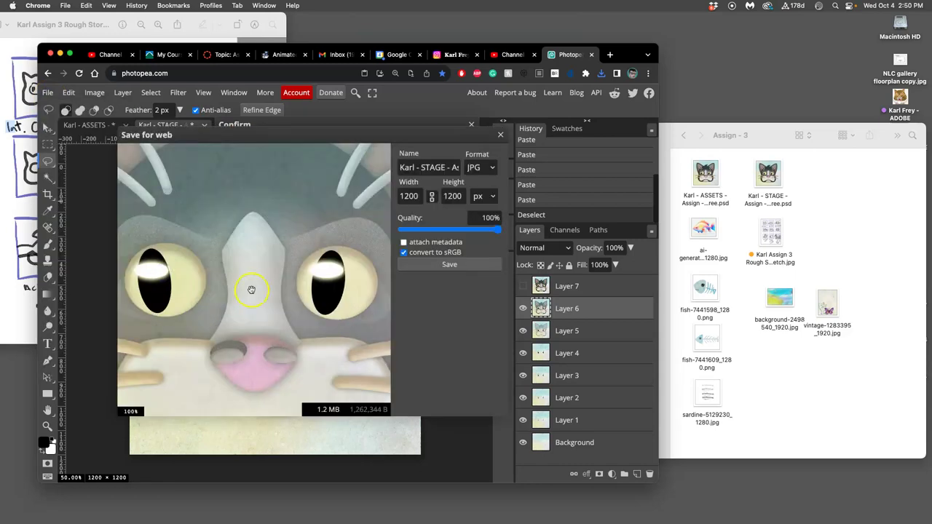
{"action": "left_click", "coordinate": [429, 265]}
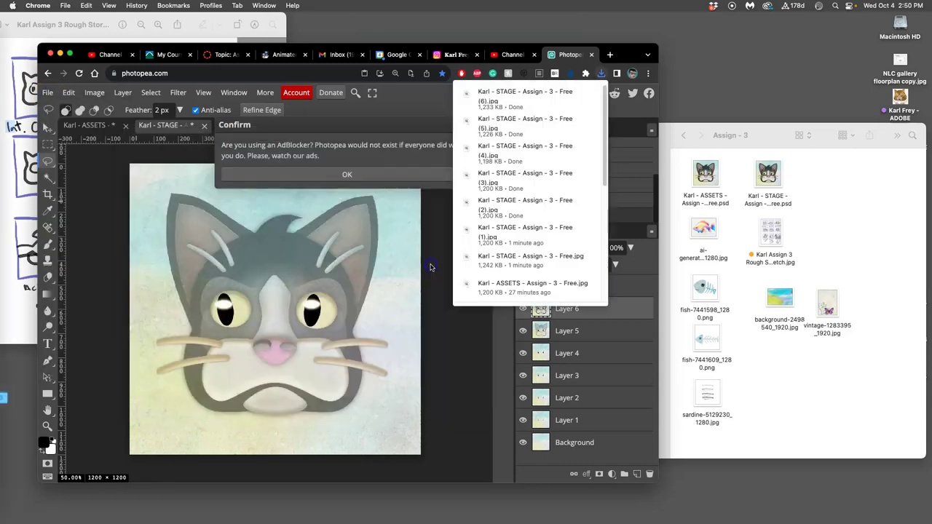
Step: Show Layer 7 for the complete cat face and export it as a JPG
{"action": "left_click", "coordinate": [620, 291]}
{"action": "left_click", "coordinate": [523, 286]}
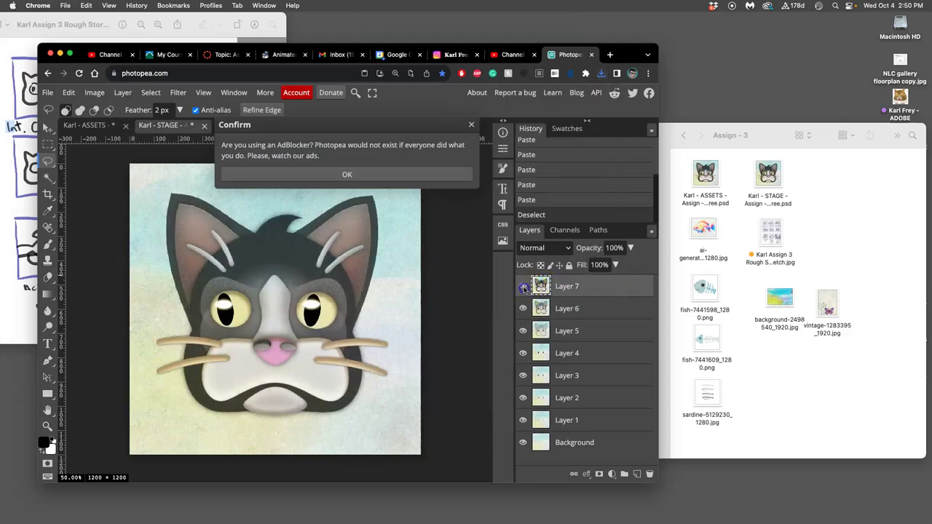
{"action": "left_click", "coordinate": [381, 175]}
{"action": "left_click", "coordinate": [588, 291]}
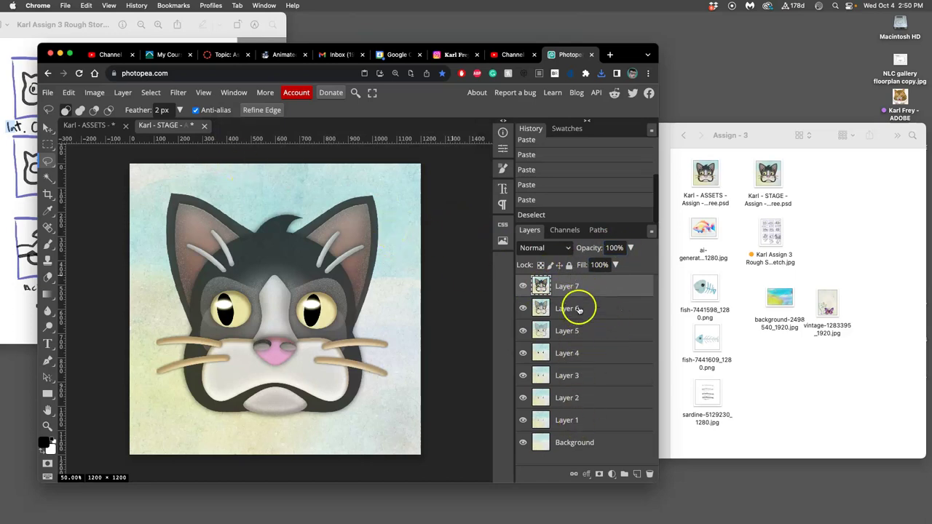
{"action": "left_click", "coordinate": [47, 92]}
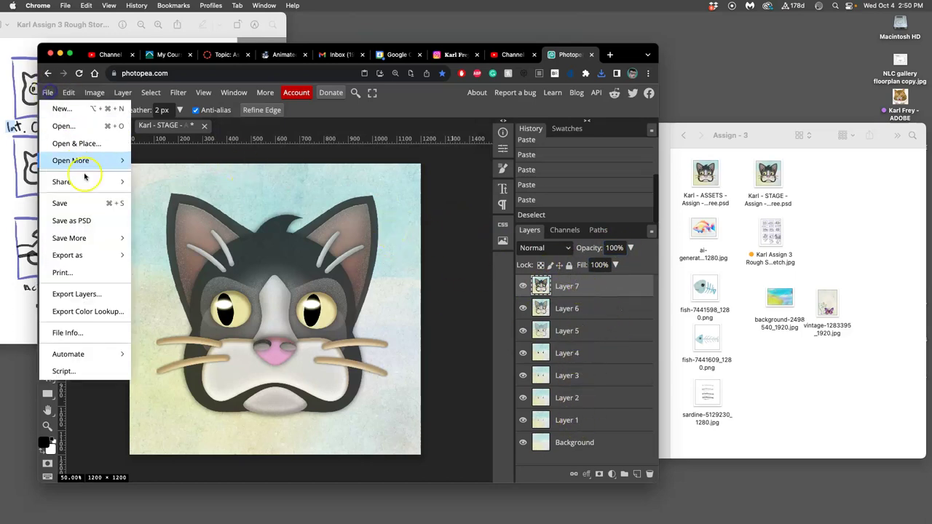
{"action": "left_click", "coordinate": [150, 272]}
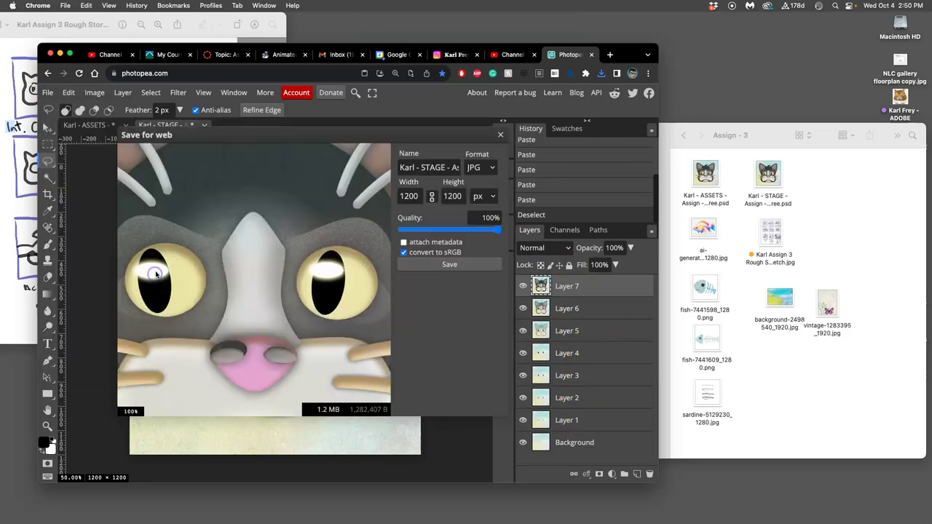
{"action": "left_click", "coordinate": [459, 268]}
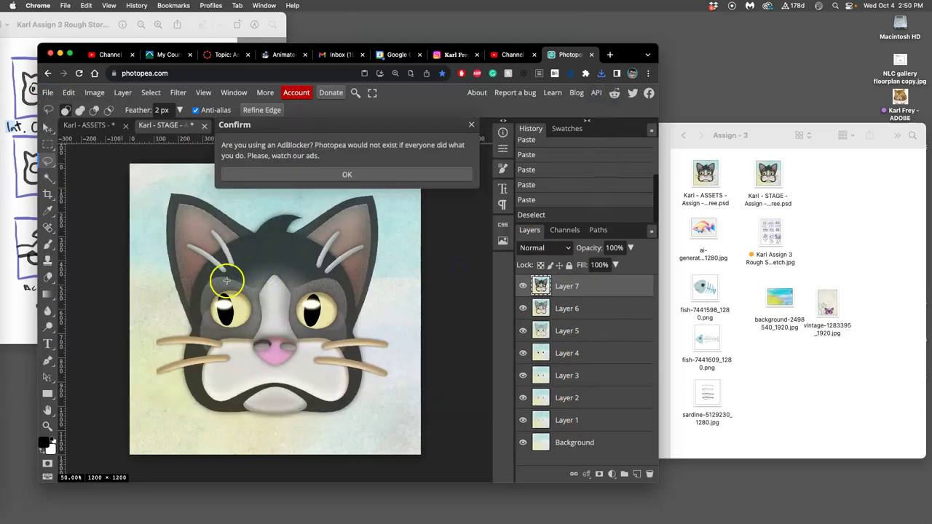
Step: Create a new folder named 'test frames' inside Assign - 3
{"action": "right_click", "coordinate": [865, 206]}
{"action": "left_click", "coordinate": [840, 212]}
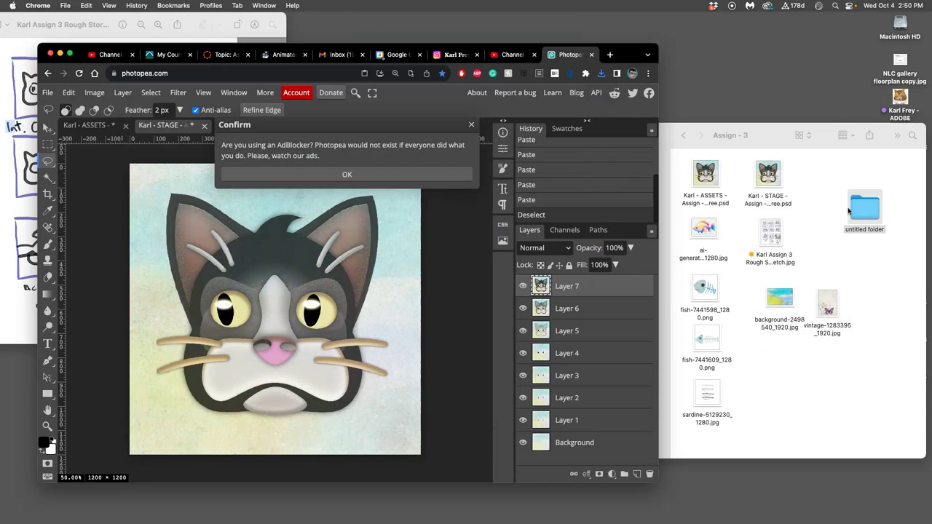
{"action": "left_click", "coordinate": [864, 230]}
{"action": "double_click", "coordinate": [864, 230]}
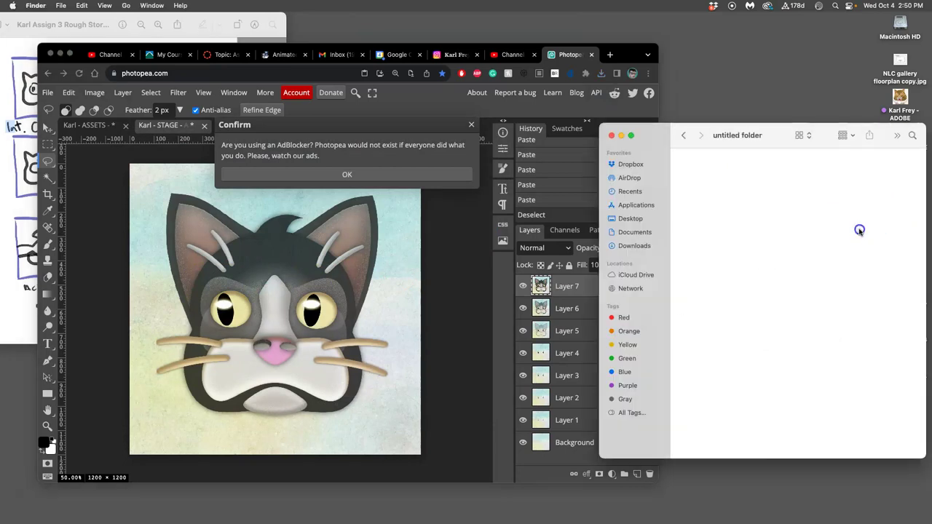
{"action": "left_click", "coordinate": [684, 136]}
{"action": "left_click", "coordinate": [863, 211]}
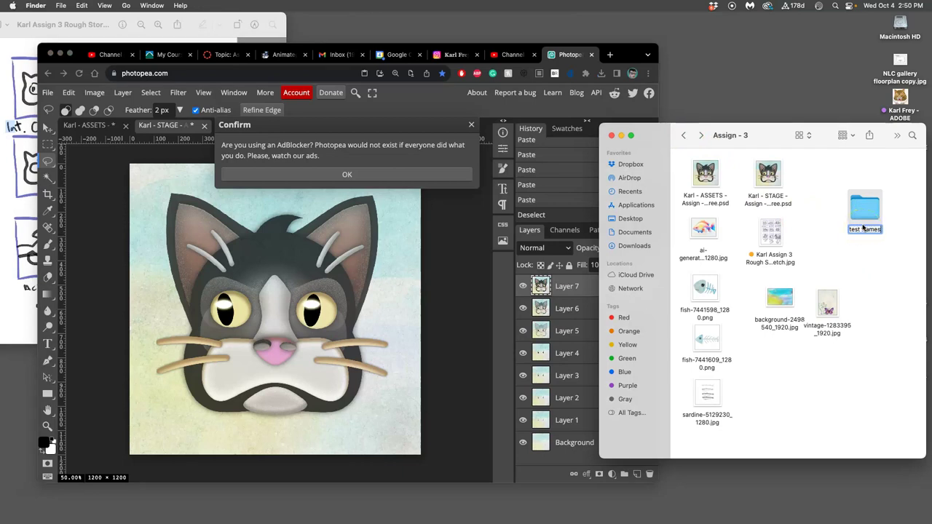
{"action": "left_click", "coordinate": [863, 256]}
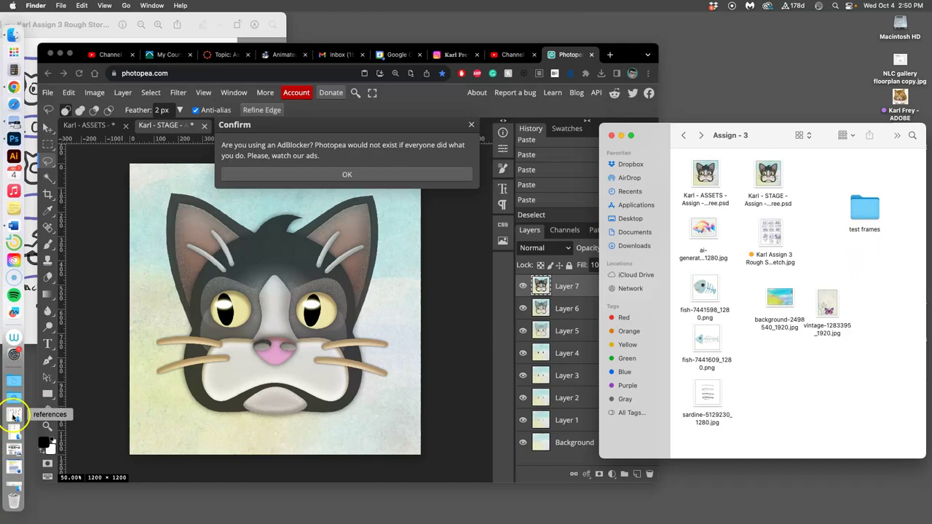
Step: Move today's eight exported frame JPGs from Downloads into test frames
{"action": "left_click", "coordinate": [14, 400]}
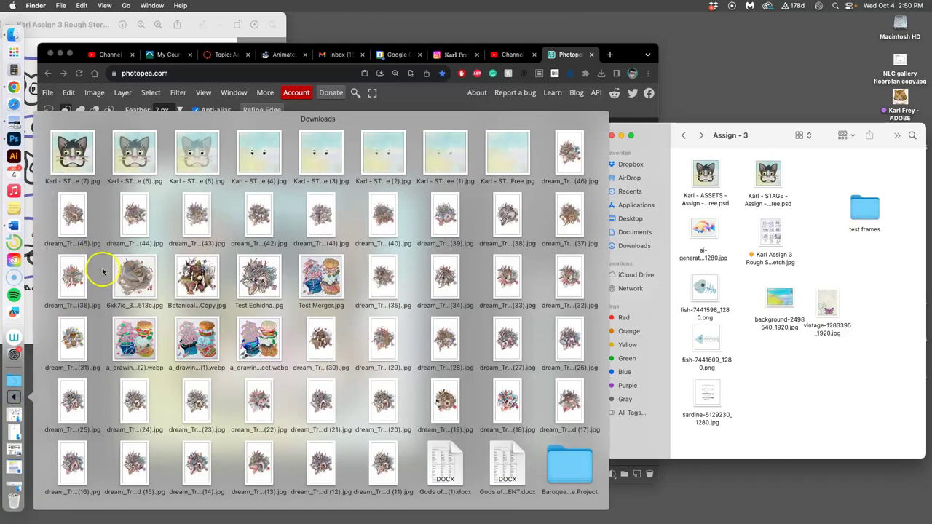
{"action": "scroll", "coordinate": [446, 439], "scroll_direction": "down", "scroll_amount": 1}
{"action": "scroll", "coordinate": [446, 439], "scroll_direction": "down", "scroll_amount": 15}
{"action": "left_click", "coordinate": [499, 400]}
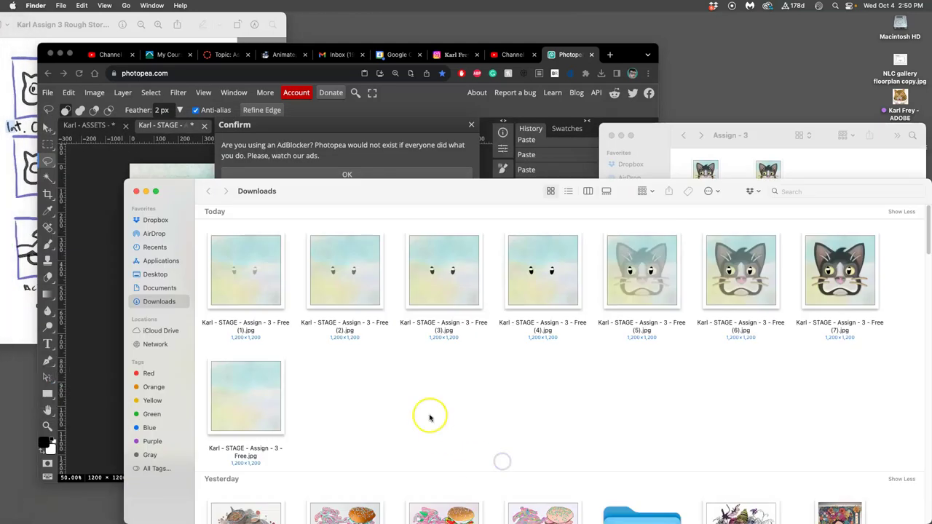
{"action": "left_click_drag", "start_coordinate": [203, 260], "coordinate": [840, 424]}
{"action": "left_click_drag", "start_coordinate": [808, 187], "coordinate": [581, 187]}
{"action": "left_click_drag", "start_coordinate": [618, 263], "coordinate": [866, 214]}
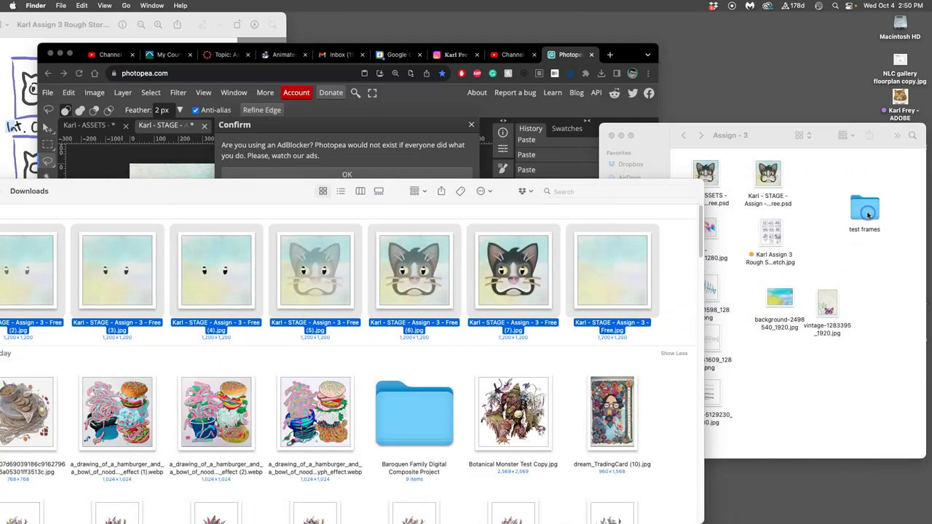
{"action": "double_click", "coordinate": [866, 214]}
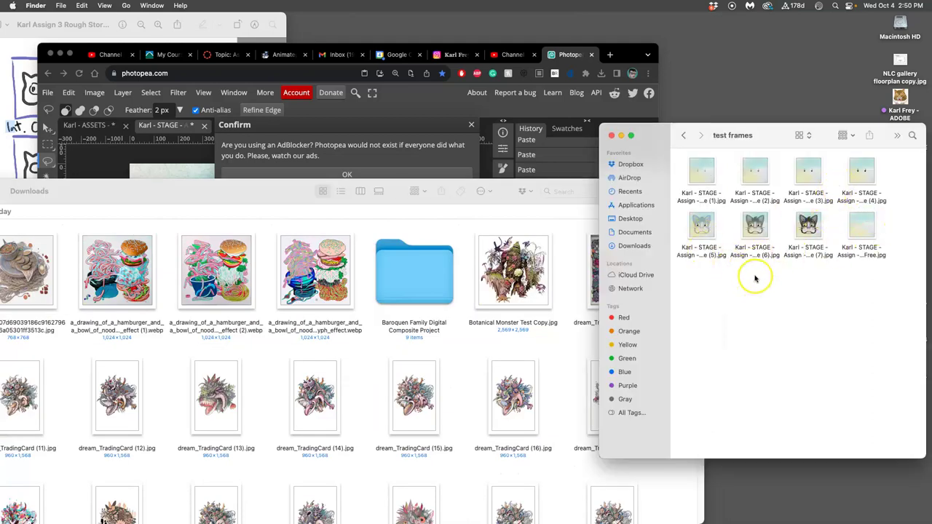
{"action": "left_click", "coordinate": [870, 255]}
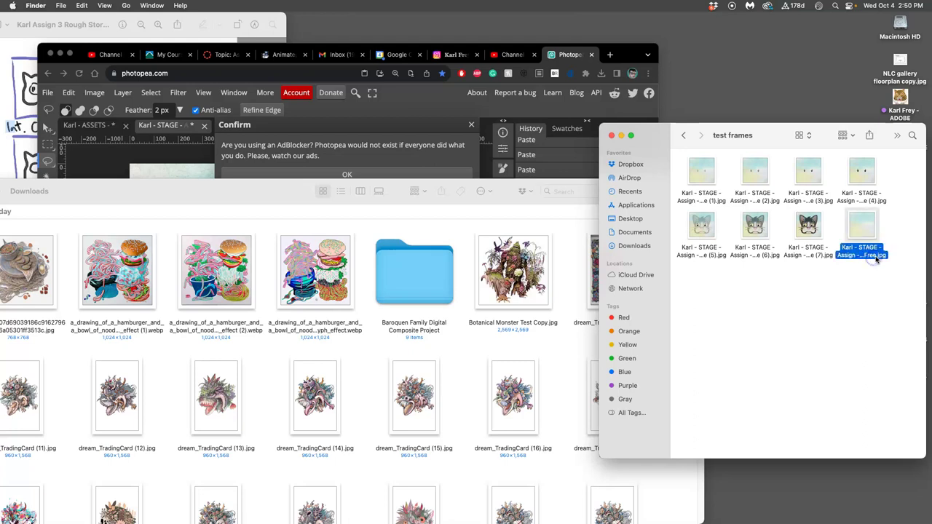
Step: In ezgif's GIF maker, choose all 8 JPGs from Desktop > course folder > Assign - 3 > test frames
{"action": "left_click", "coordinate": [167, 150]}
{"action": "left_click", "coordinate": [276, 56]}
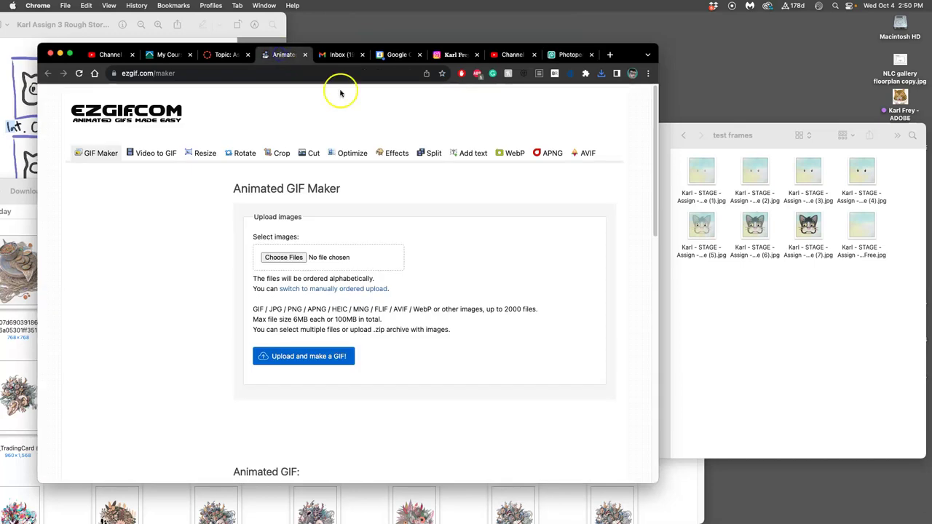
{"action": "left_click", "coordinate": [285, 257]}
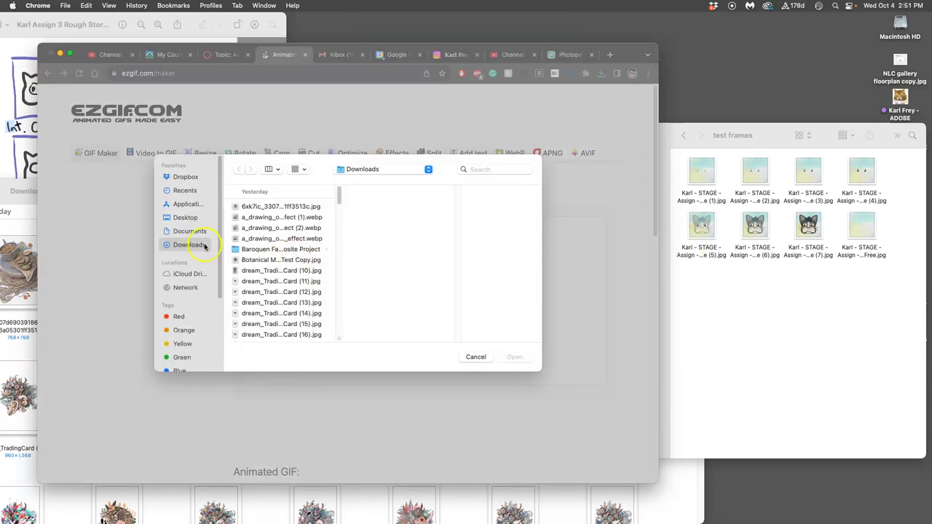
{"action": "left_click", "coordinate": [182, 216]}
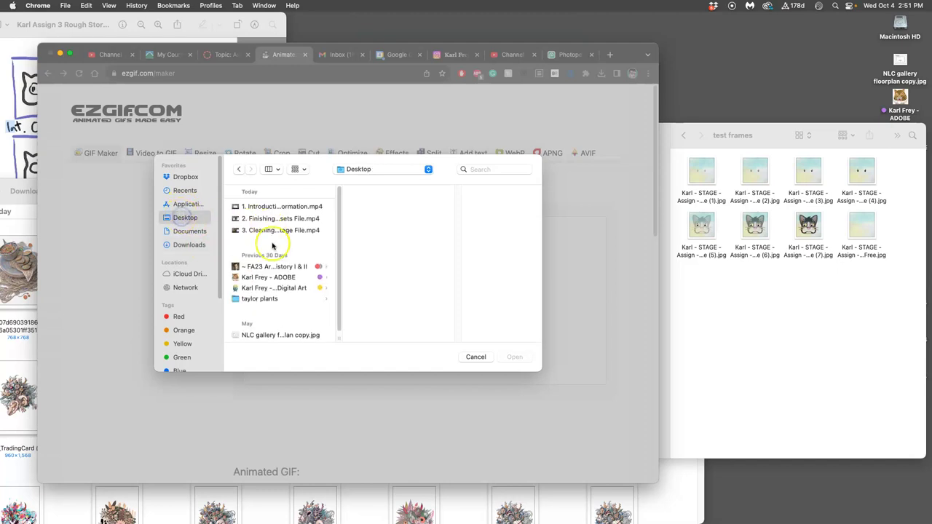
{"action": "left_click", "coordinate": [277, 289]}
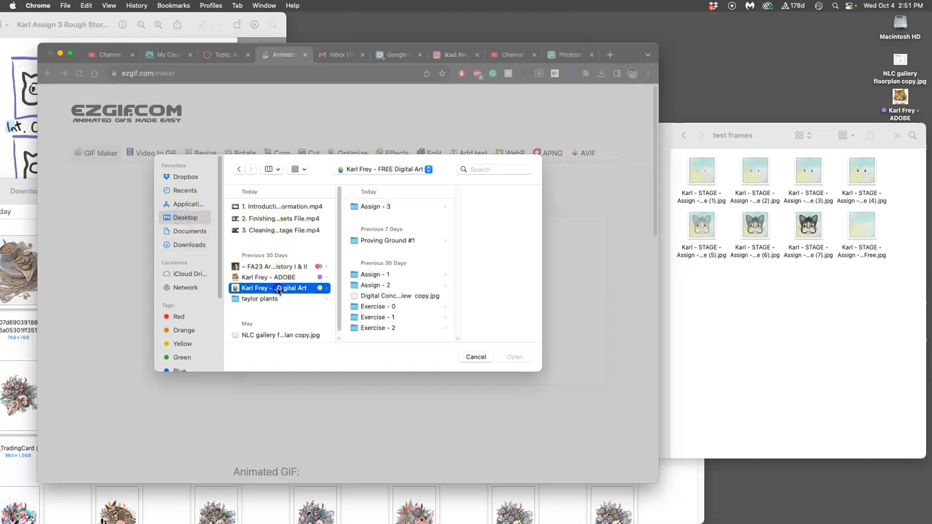
{"action": "left_click", "coordinate": [378, 206]}
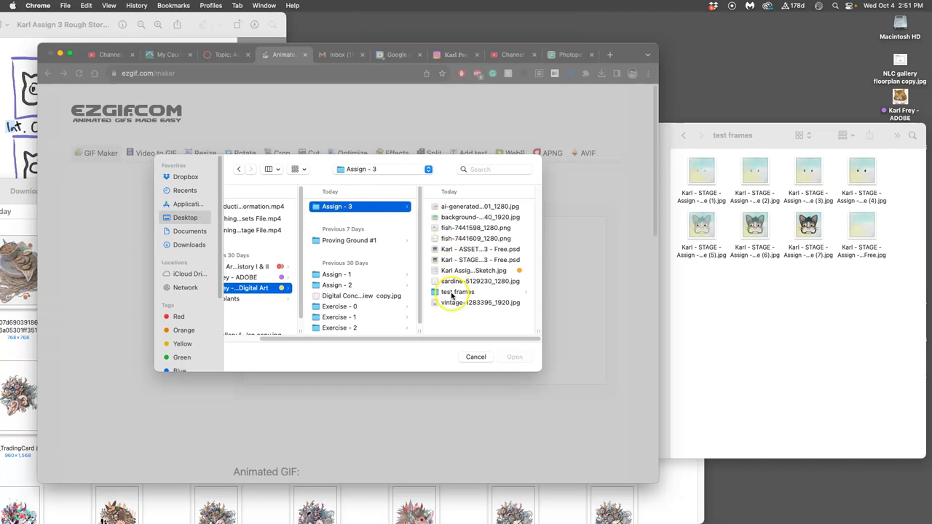
{"action": "left_click", "coordinate": [450, 292]}
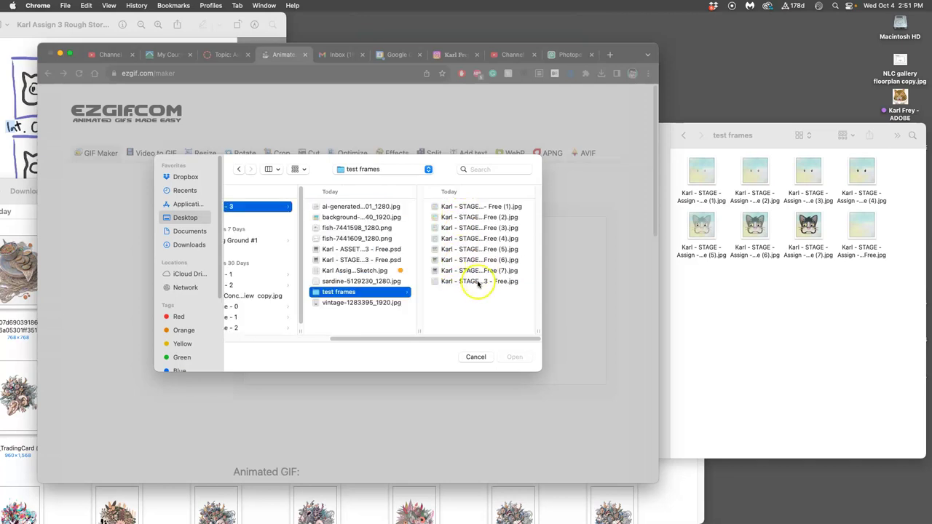
{"action": "left_click", "coordinate": [476, 282]}
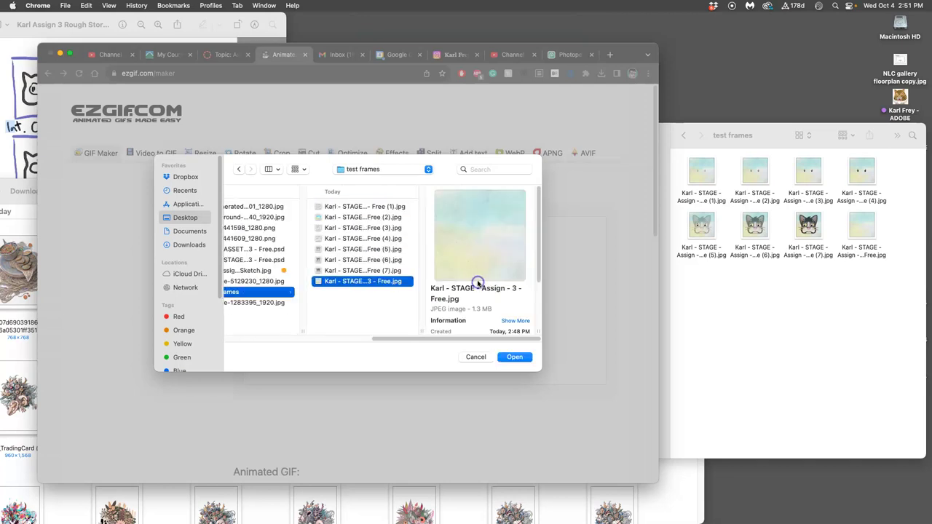
{"action": "left_click", "coordinate": [368, 207], "text": "shift"}
{"action": "left_click", "coordinate": [514, 356]}
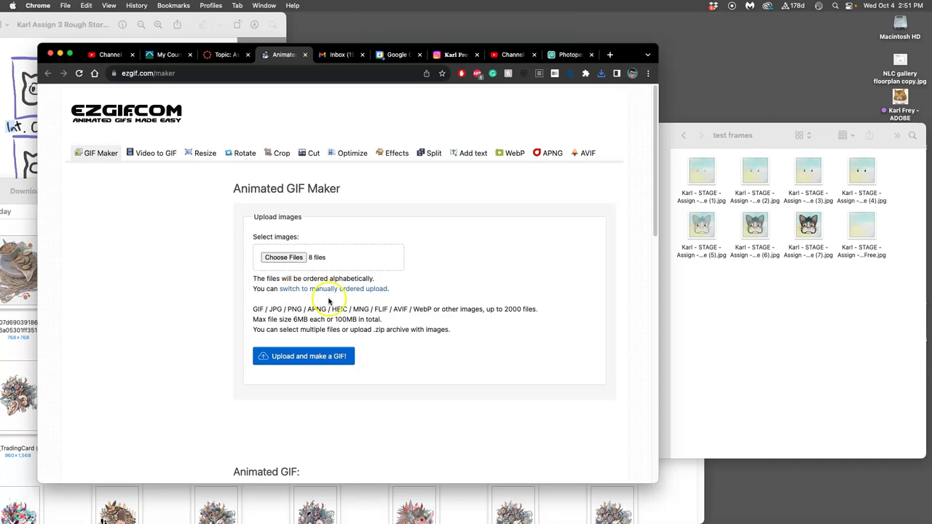
Step: Enlarge the browser window and switch ezgif's upload form to manually ordered upload
{"action": "left_click", "coordinate": [329, 356]}
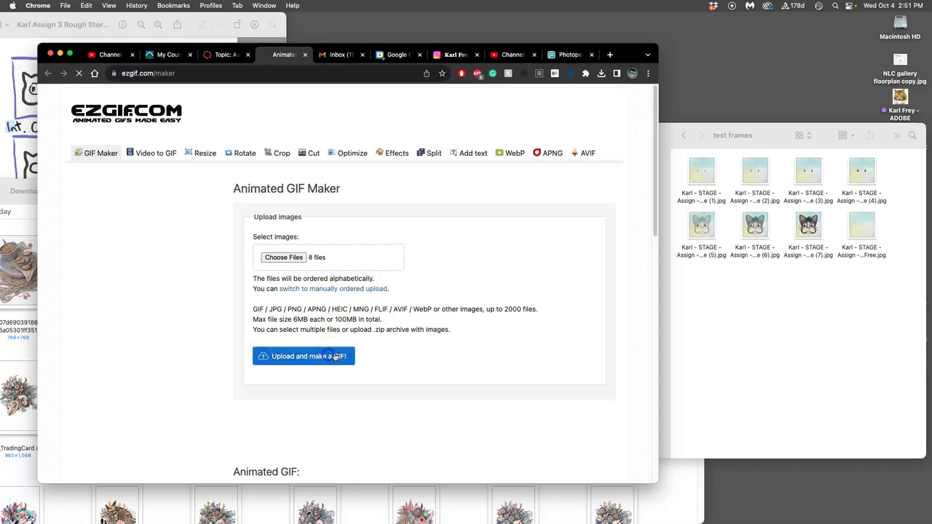
{"action": "left_click", "coordinate": [405, 328]}
{"action": "scroll", "coordinate": [405, 329], "scroll_direction": "down", "scroll_amount": 15}
{"action": "left_click_drag", "start_coordinate": [654, 477], "coordinate": [676, 522]}
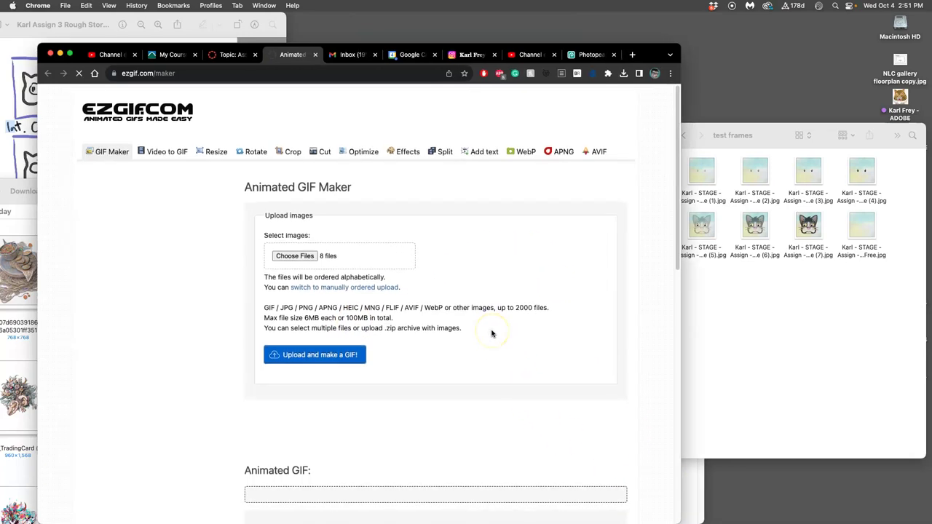
{"action": "scroll", "coordinate": [492, 333], "scroll_direction": "down", "scroll_amount": 1}
{"action": "scroll", "coordinate": [491, 334], "scroll_direction": "down", "scroll_amount": 1}
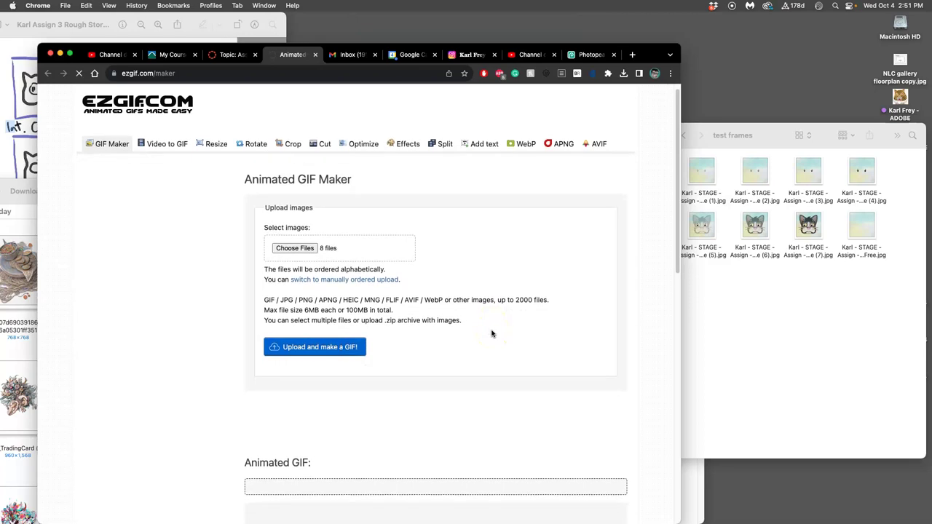
{"action": "left_click", "coordinate": [356, 280]}
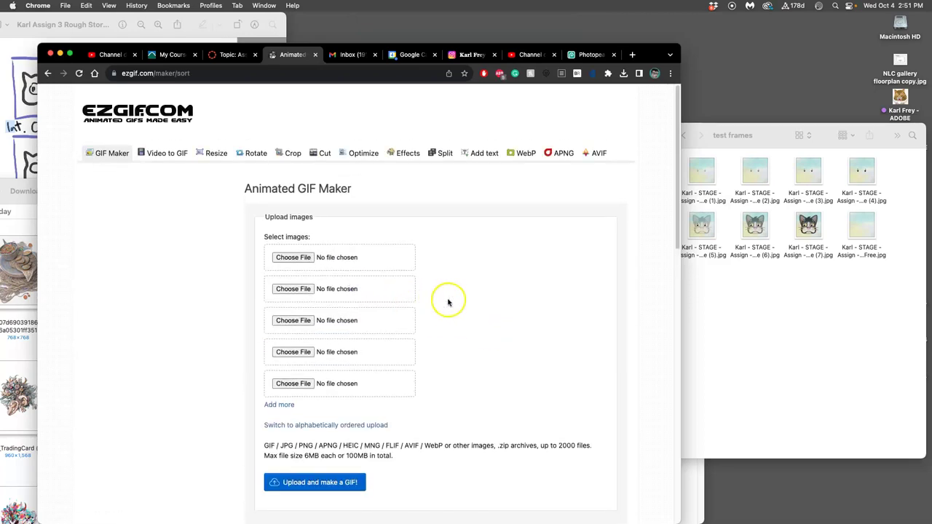
{"action": "scroll", "coordinate": [447, 302], "scroll_direction": "down", "scroll_amount": 2}
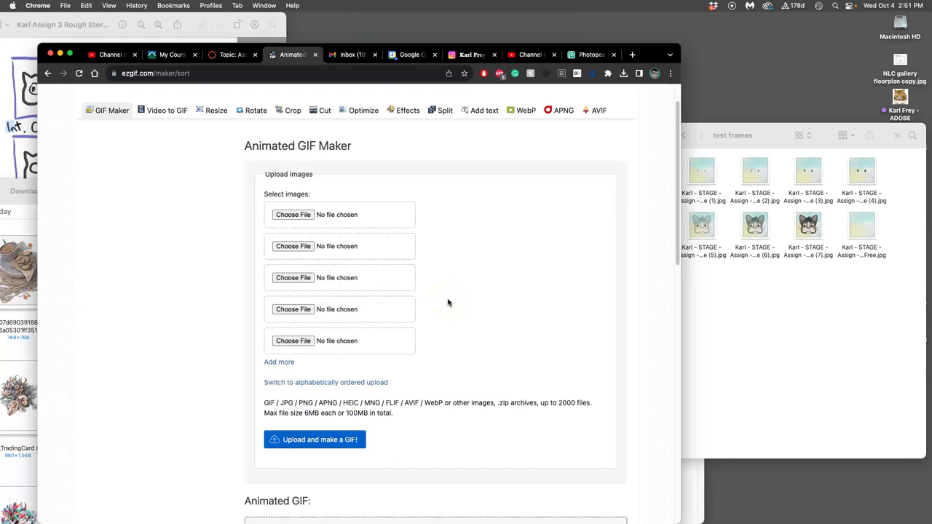
{"action": "left_click", "coordinate": [353, 382]}
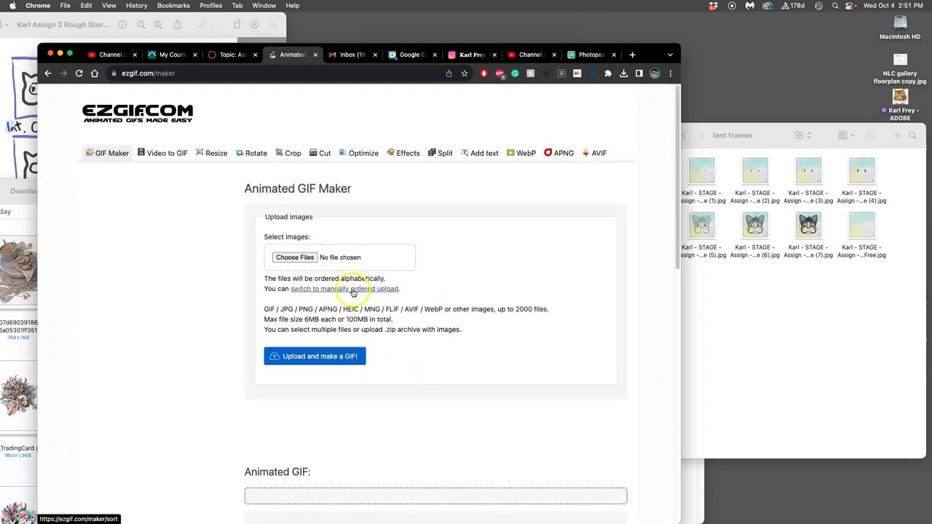
{"action": "left_click", "coordinate": [329, 356]}
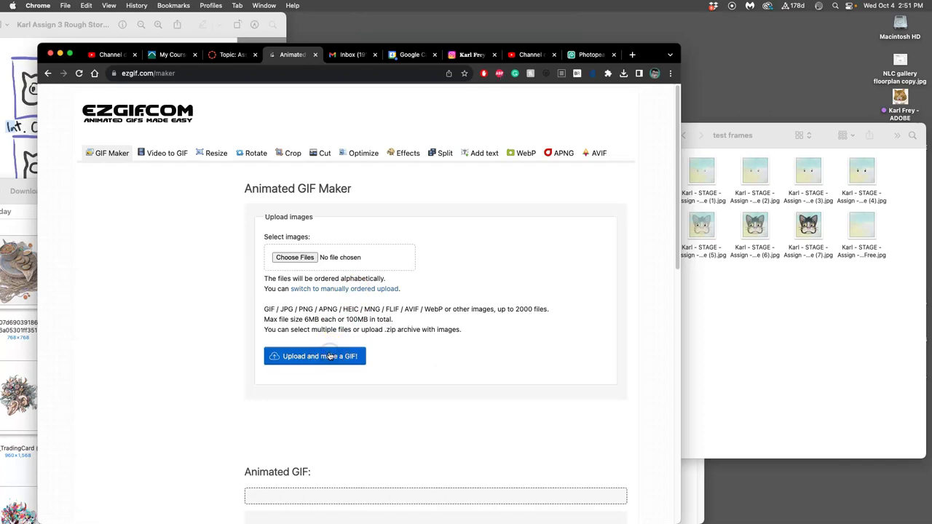
{"action": "left_click", "coordinate": [333, 288]}
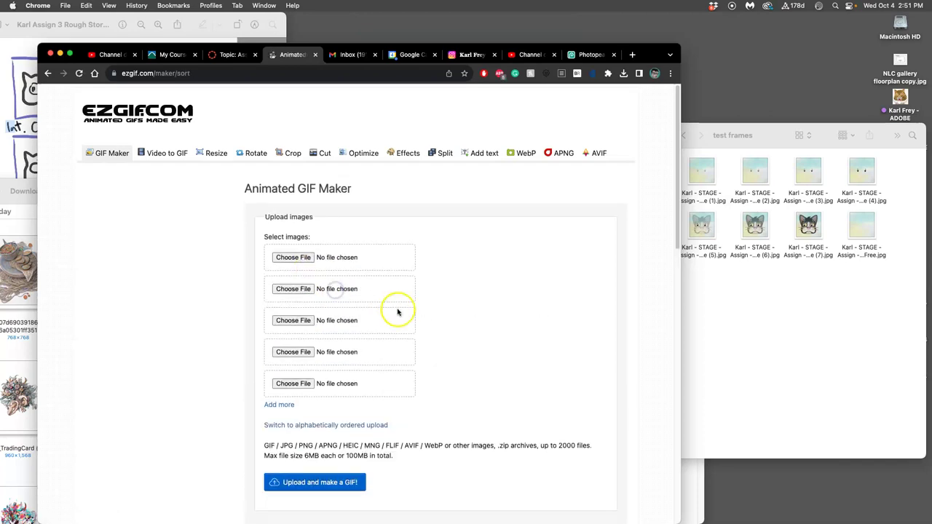
Step: Load the plain background, frame 1 and frame 2 into the first three slots
{"action": "left_click", "coordinate": [300, 258]}
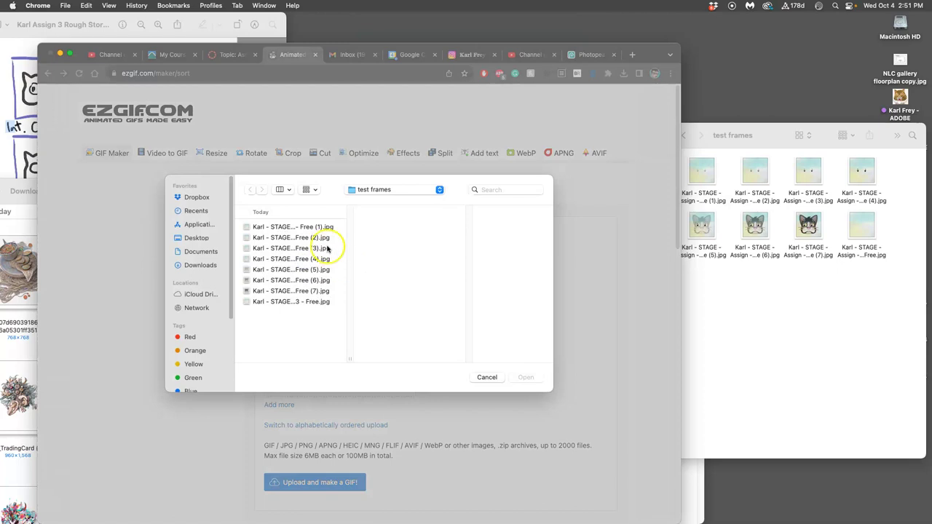
{"action": "left_click", "coordinate": [304, 301]}
{"action": "left_click", "coordinate": [537, 377]}
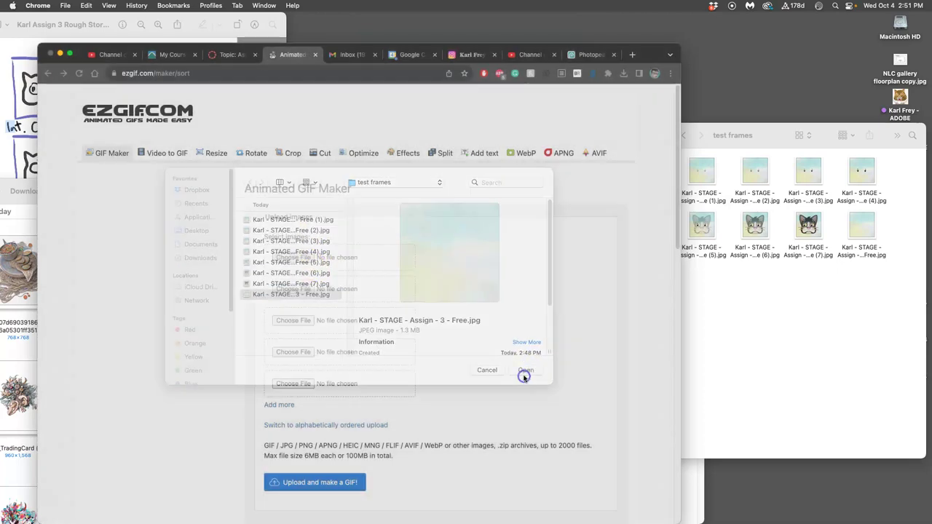
{"action": "left_click", "coordinate": [298, 289]}
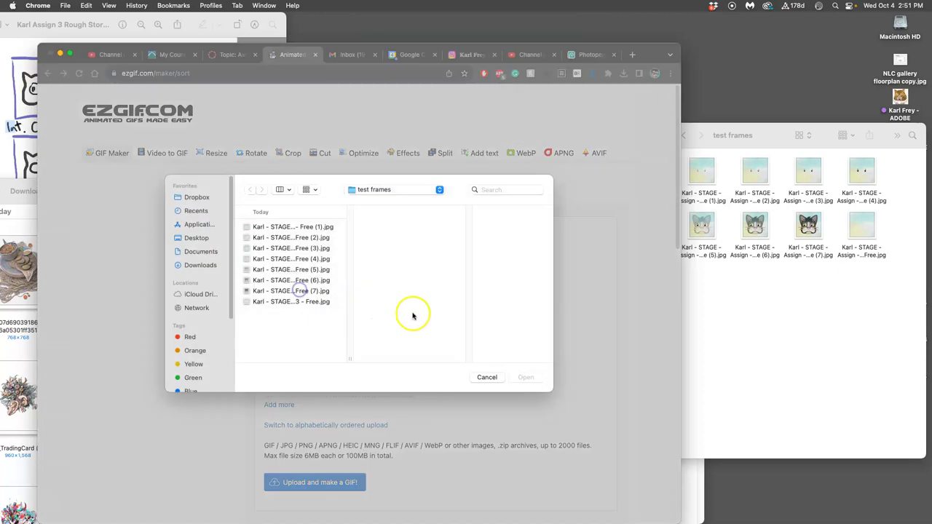
{"action": "left_click", "coordinate": [306, 227]}
{"action": "left_click", "coordinate": [526, 377]}
{"action": "left_click", "coordinate": [300, 320]}
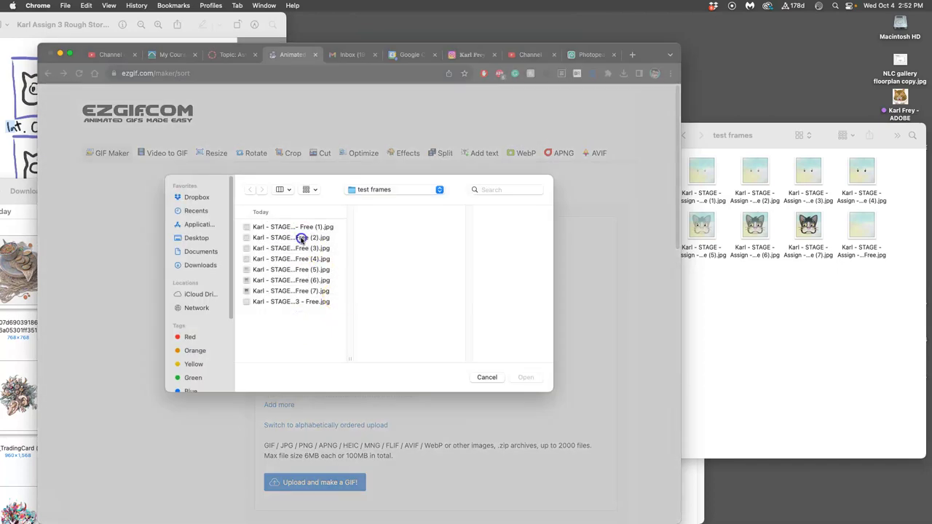
{"action": "left_click", "coordinate": [300, 238]}
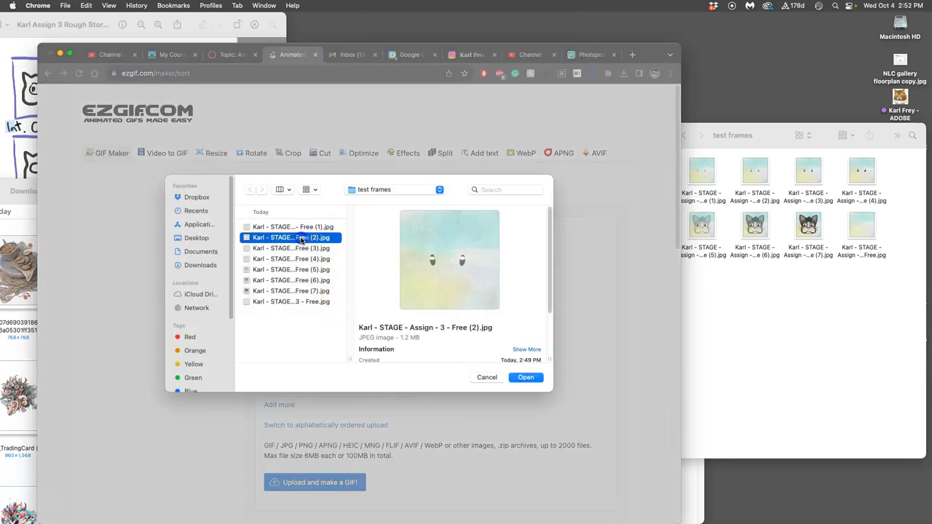
{"action": "left_click", "coordinate": [526, 377]}
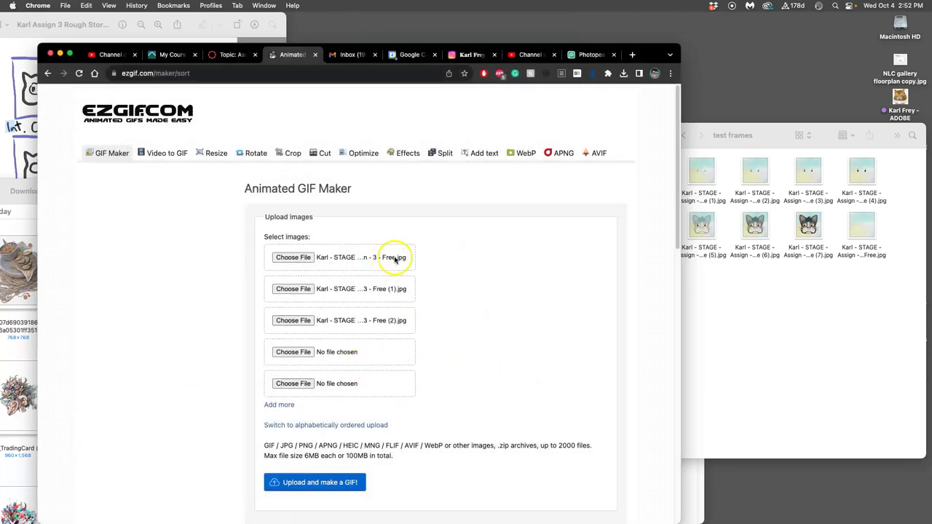
Step: Load numbered frames 3 and 4 into the fourth and fifth slots
{"action": "left_click", "coordinate": [302, 352]}
{"action": "left_click", "coordinate": [320, 246]}
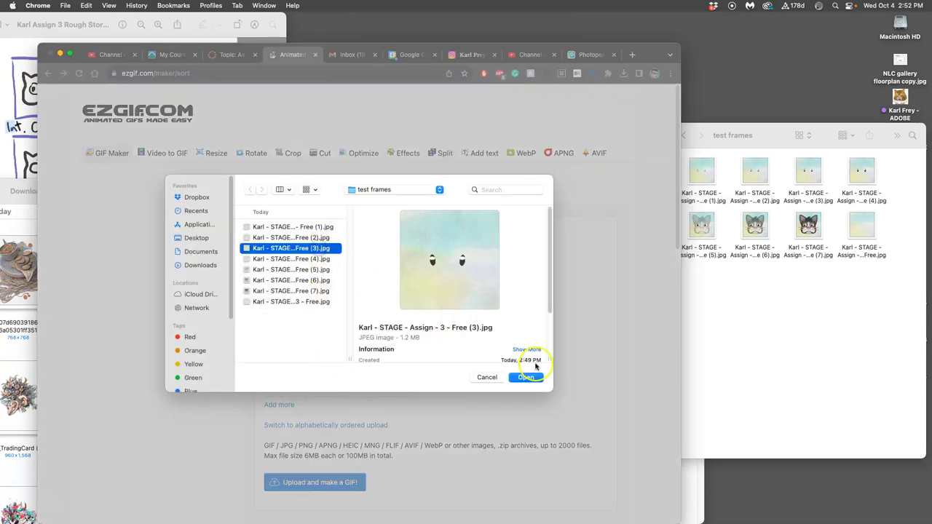
{"action": "left_click", "coordinate": [520, 378]}
{"action": "left_click", "coordinate": [298, 385]}
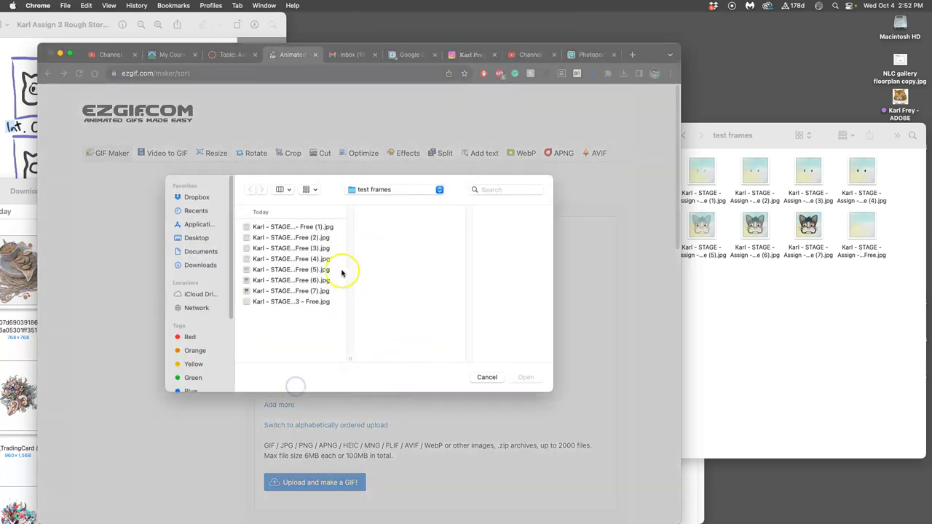
{"action": "left_click", "coordinate": [323, 261]}
{"action": "left_click", "coordinate": [526, 377]}
Step: Add more slots and load frames 5, 6 and 7, ending with Free (7).jpg
{"action": "left_click", "coordinate": [285, 405]}
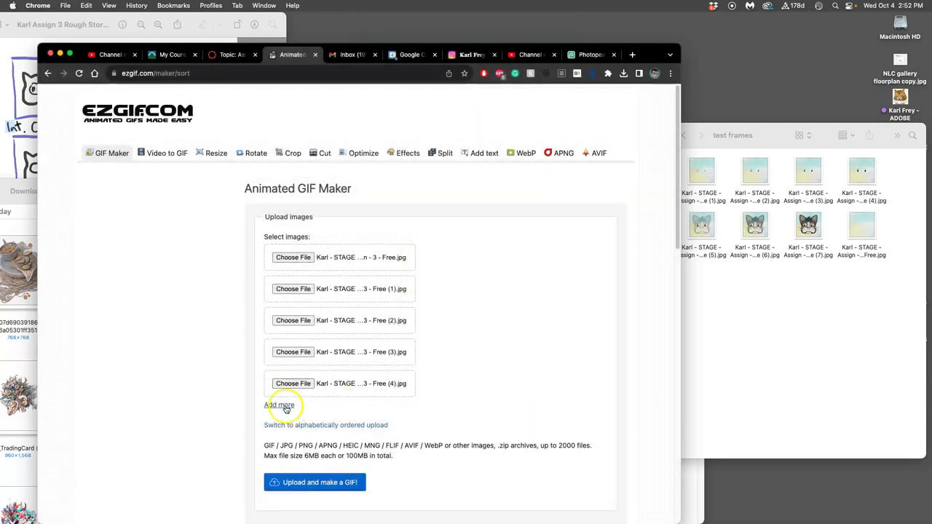
{"action": "left_click", "coordinate": [291, 415]}
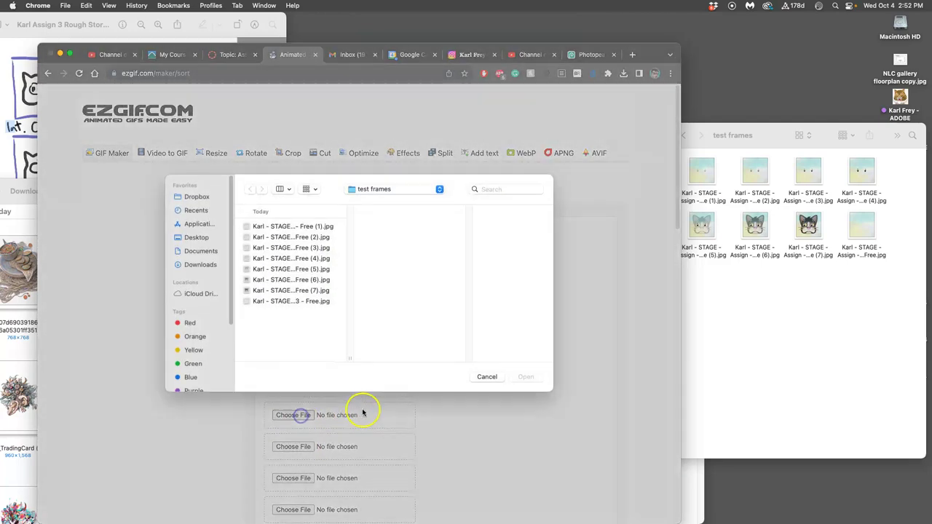
{"action": "left_click", "coordinate": [313, 270]}
{"action": "left_click", "coordinate": [524, 376]}
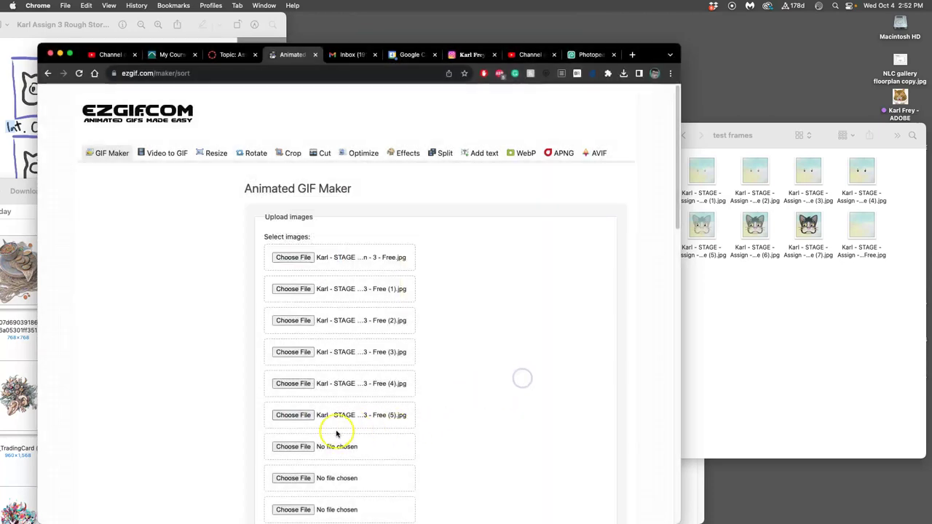
{"action": "left_click", "coordinate": [303, 446]}
{"action": "left_click", "coordinate": [314, 280]}
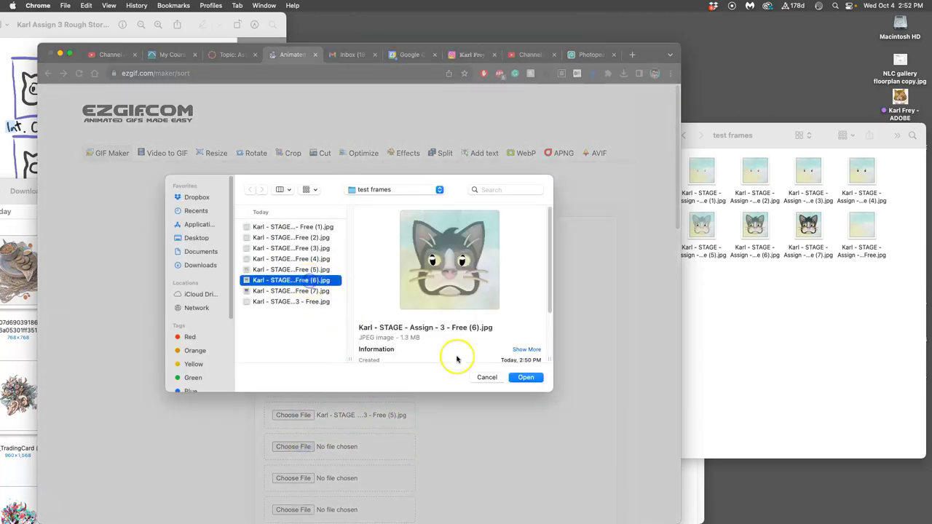
{"action": "left_click", "coordinate": [525, 377]}
{"action": "left_click", "coordinate": [300, 477]}
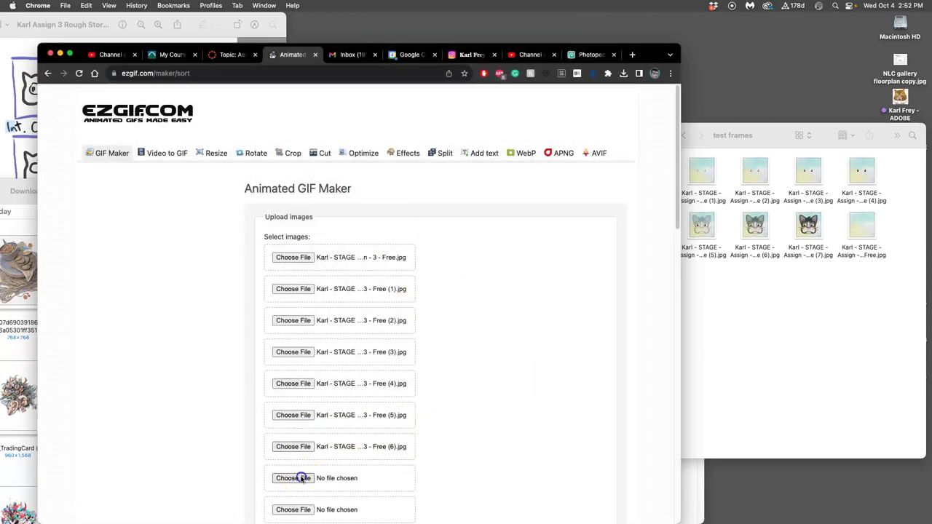
{"action": "left_click", "coordinate": [309, 291]}
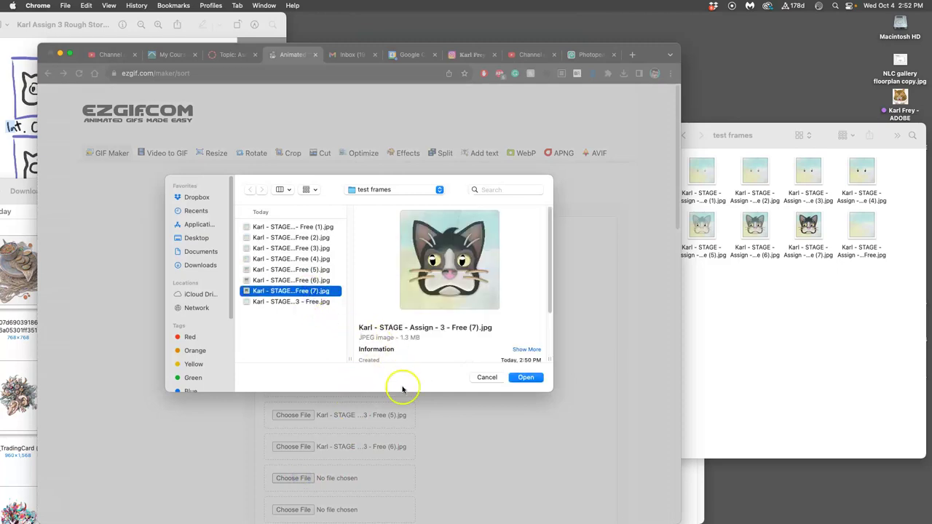
{"action": "left_click", "coordinate": [525, 378]}
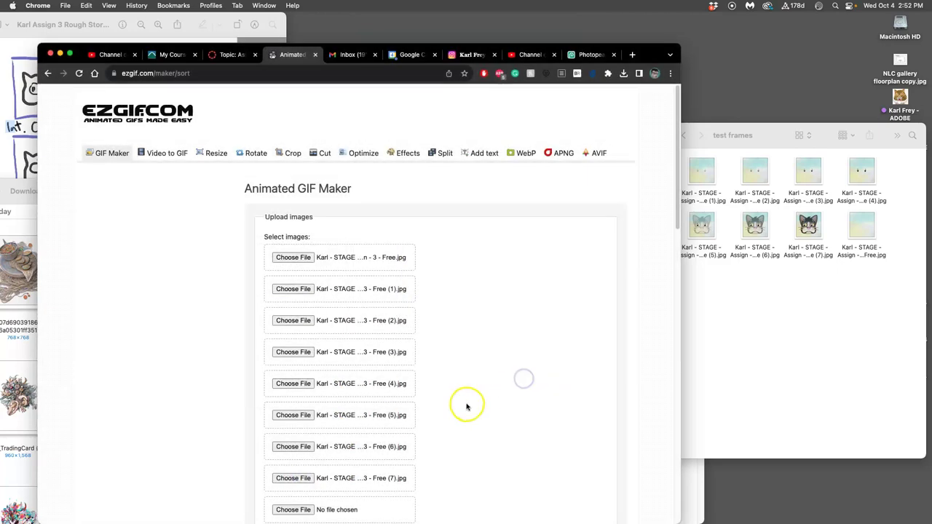
{"action": "scroll", "coordinate": [463, 403], "scroll_direction": "down", "scroll_amount": 1}
{"action": "scroll", "coordinate": [466, 405], "scroll_direction": "down", "scroll_amount": 5}
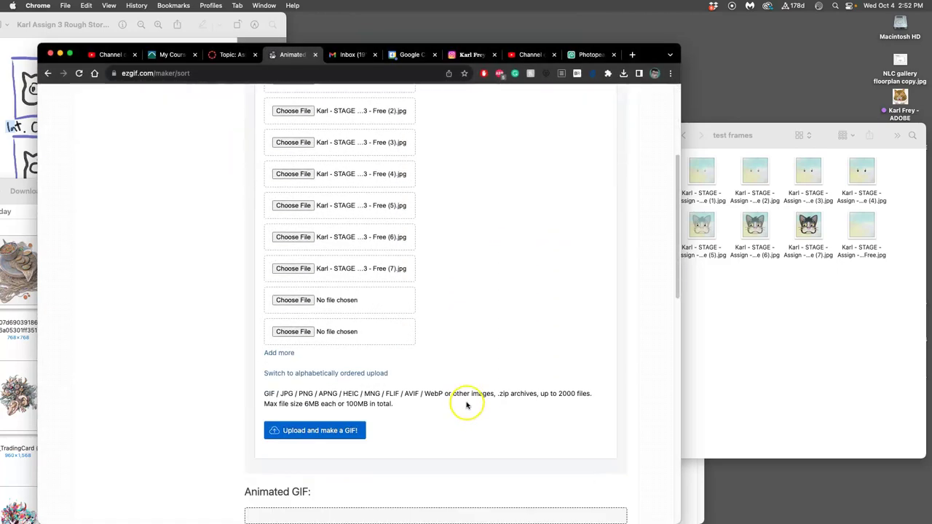
Step: Start uploading all eight frames to build the GIF, dismissing a stray popup menu
{"action": "left_click", "coordinate": [333, 431]}
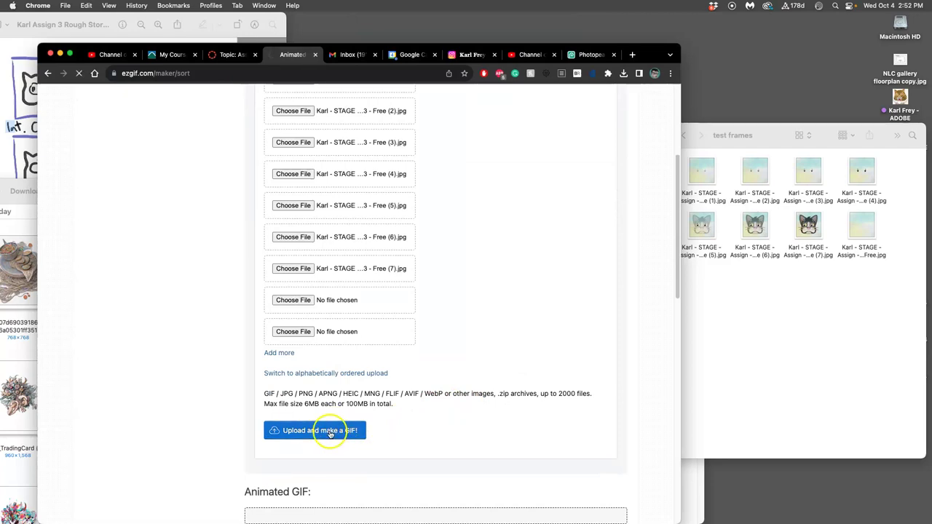
{"action": "scroll", "coordinate": [408, 435], "scroll_direction": "down", "scroll_amount": 10}
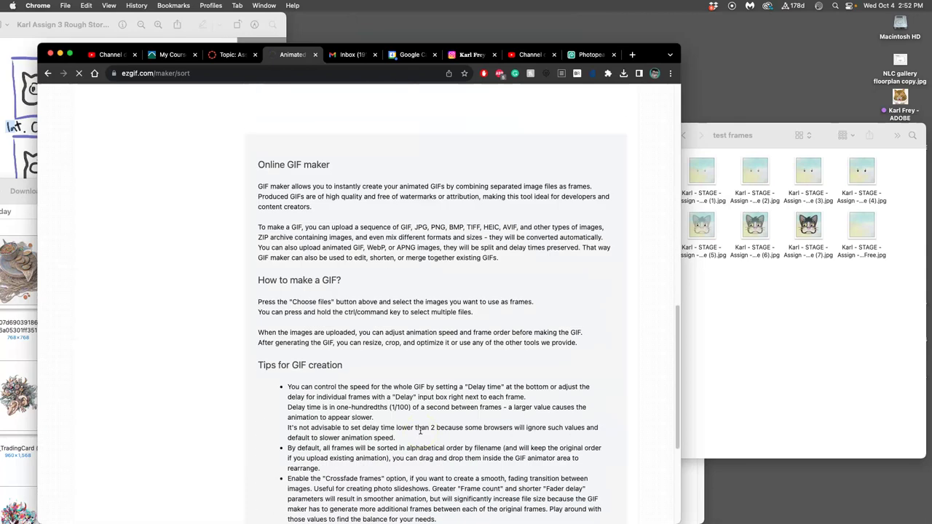
{"action": "scroll", "coordinate": [420, 430], "scroll_direction": "down", "scroll_amount": 5}
{"action": "scroll", "coordinate": [420, 431], "scroll_direction": "up", "scroll_amount": 15}
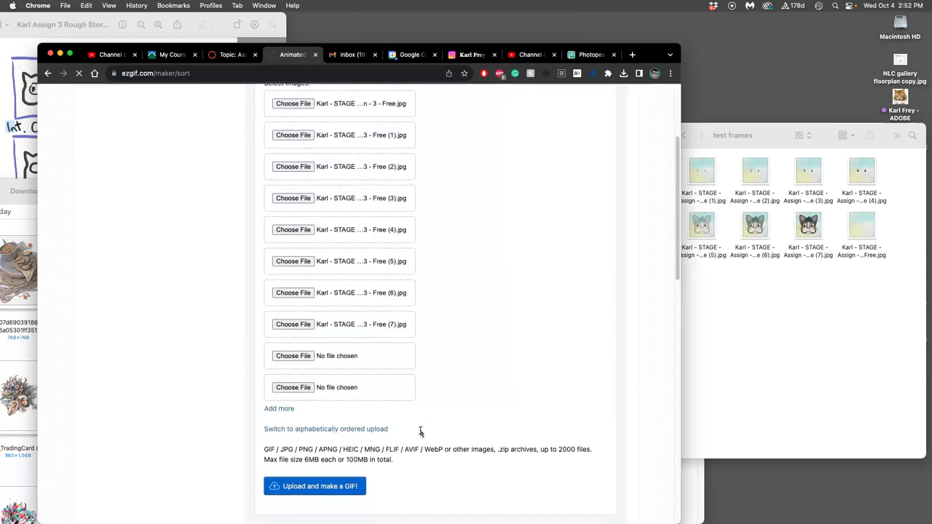
{"action": "scroll", "coordinate": [420, 432], "scroll_direction": "up", "scroll_amount": 3}
{"action": "scroll", "coordinate": [420, 433], "scroll_direction": "down", "scroll_amount": 1}
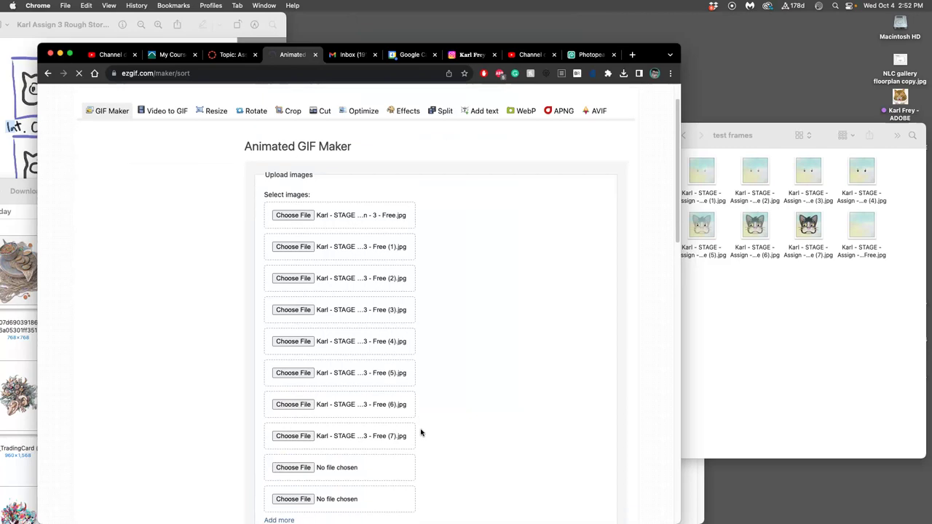
{"action": "left_click", "coordinate": [438, 420]}
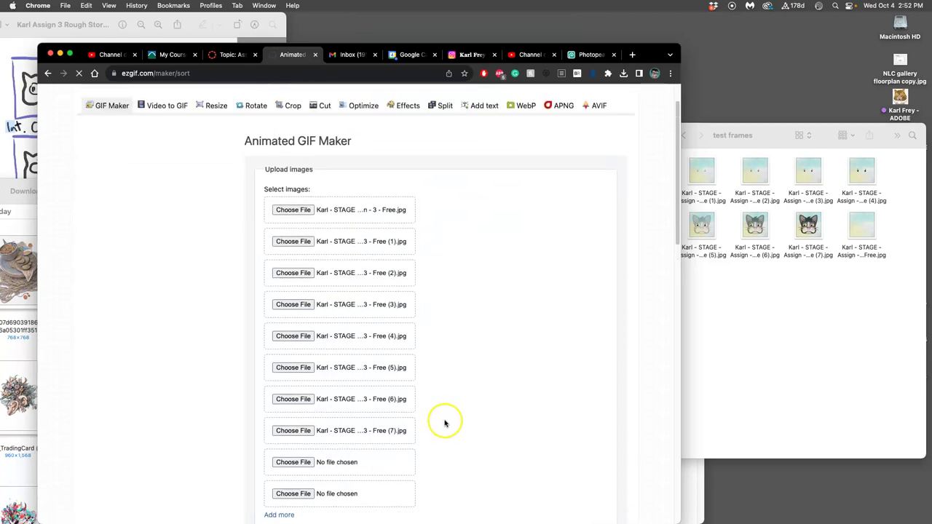
{"action": "scroll", "coordinate": [445, 422], "scroll_direction": "down", "scroll_amount": 4}
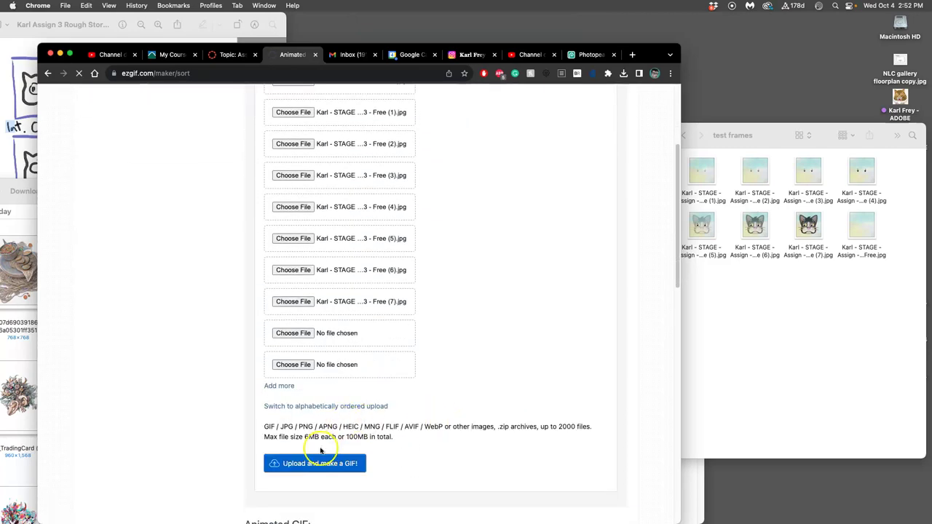
{"action": "right_click", "coordinate": [311, 464]}
{"action": "key", "text": "Escape"}
{"action": "scroll", "coordinate": [482, 396], "scroll_direction": "up", "scroll_amount": 5}
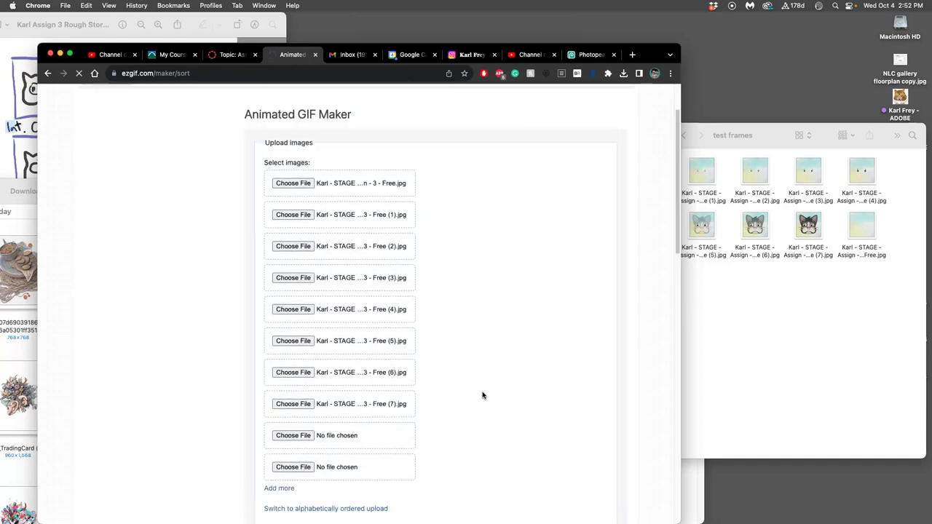
{"action": "scroll", "coordinate": [482, 395], "scroll_direction": "down", "scroll_amount": 2}
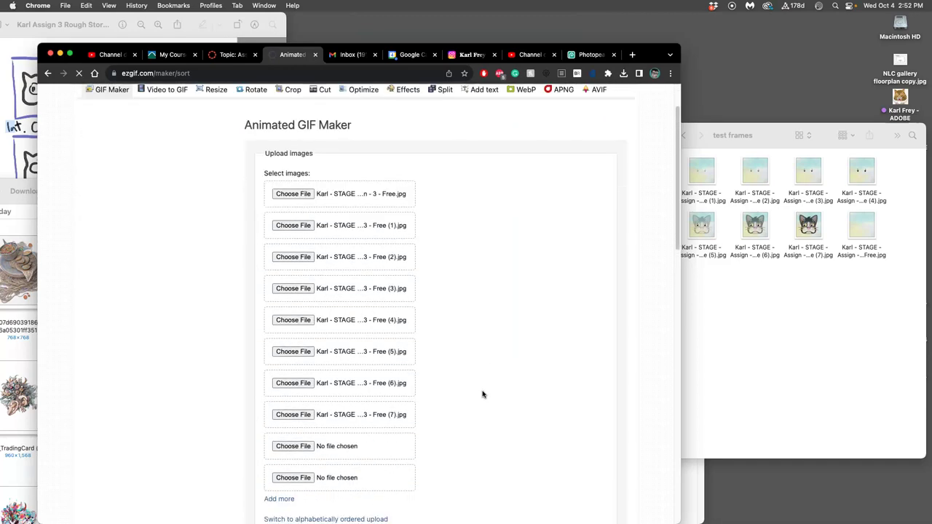
Step: Fill the two extra empty slots with numbered frames 6 and 5
{"action": "left_click", "coordinate": [293, 445]}
{"action": "left_click", "coordinate": [303, 302]}
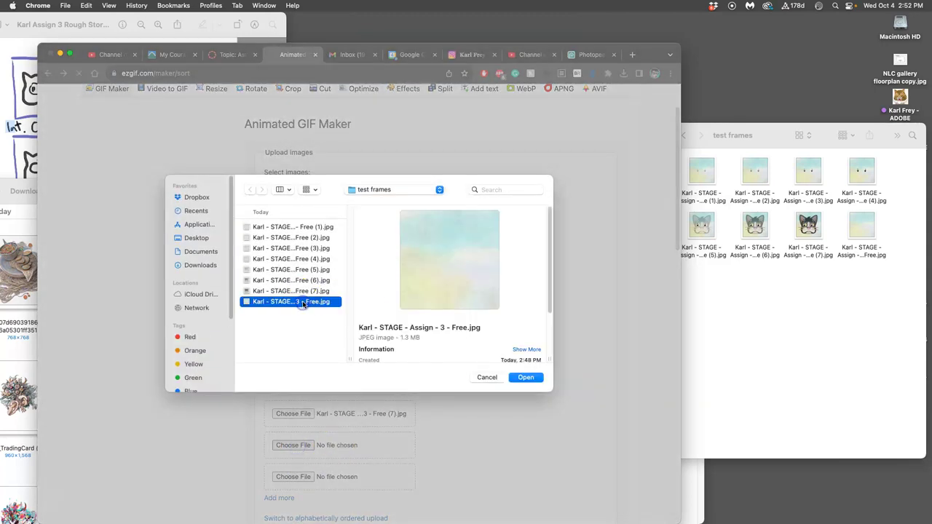
{"action": "left_click", "coordinate": [311, 227]}
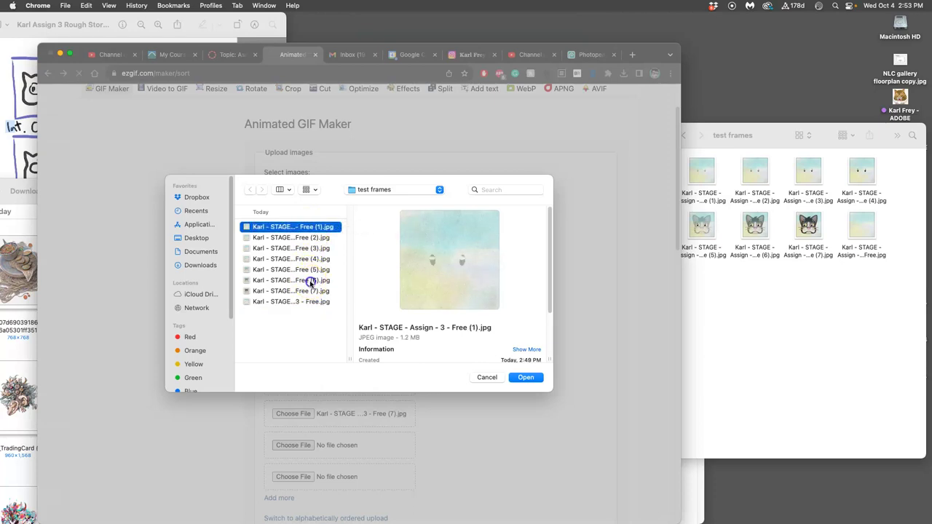
{"action": "left_click", "coordinate": [306, 281]}
{"action": "left_click", "coordinate": [525, 377]}
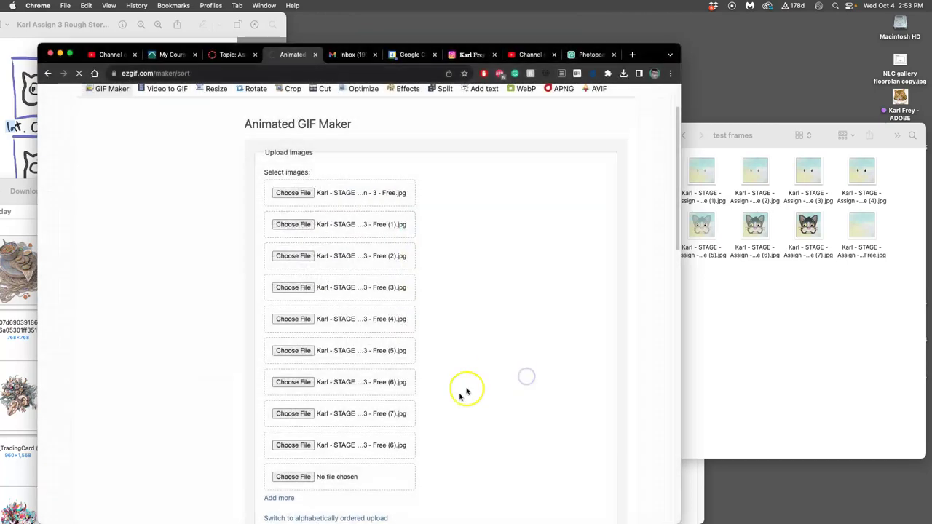
{"action": "left_click", "coordinate": [303, 477]}
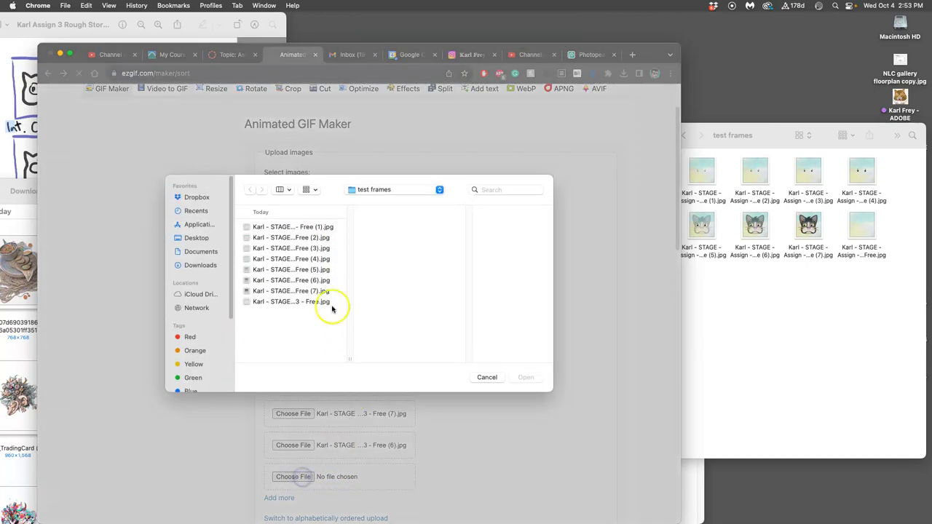
{"action": "left_click", "coordinate": [309, 270]}
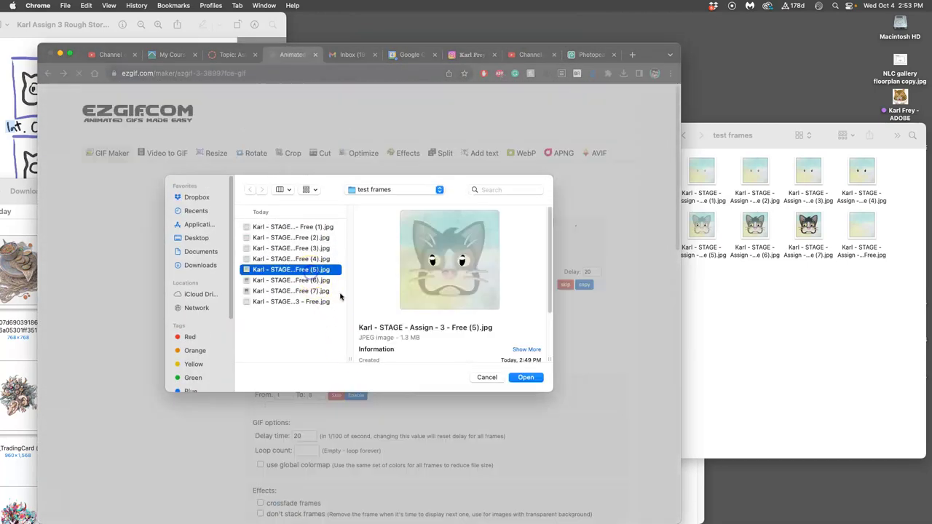
{"action": "left_click", "coordinate": [524, 377]}
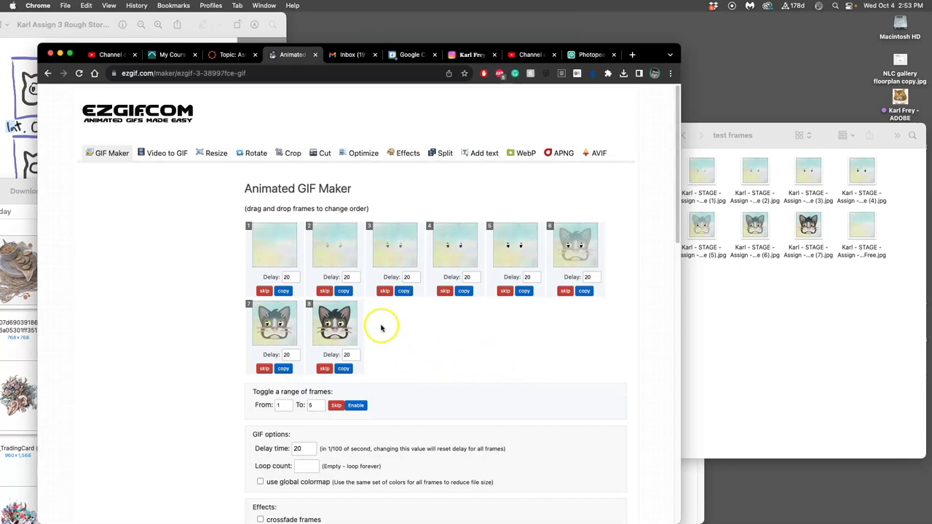
Step: Raise the GIF options delay time from 20 to 33 hundredths of a second
{"action": "left_click", "coordinate": [273, 268]}
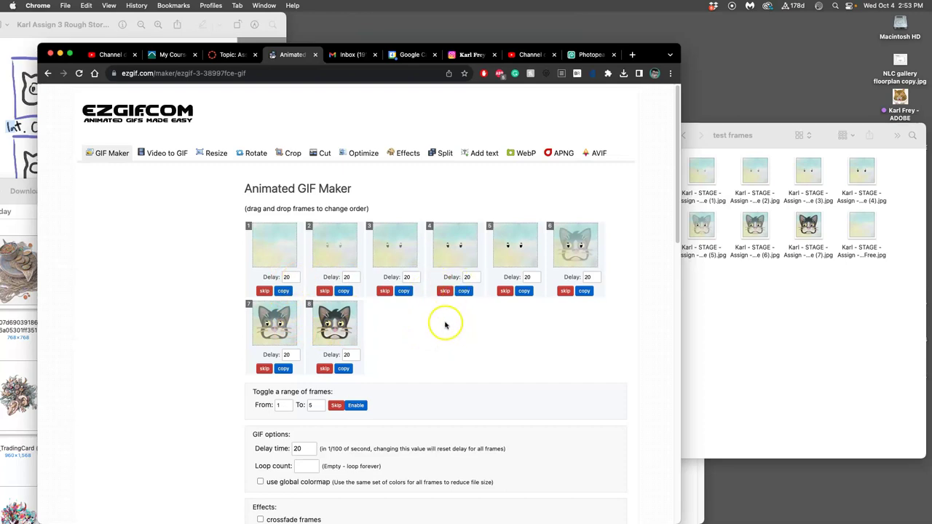
{"action": "scroll", "coordinate": [441, 322], "scroll_direction": "down", "scroll_amount": 2}
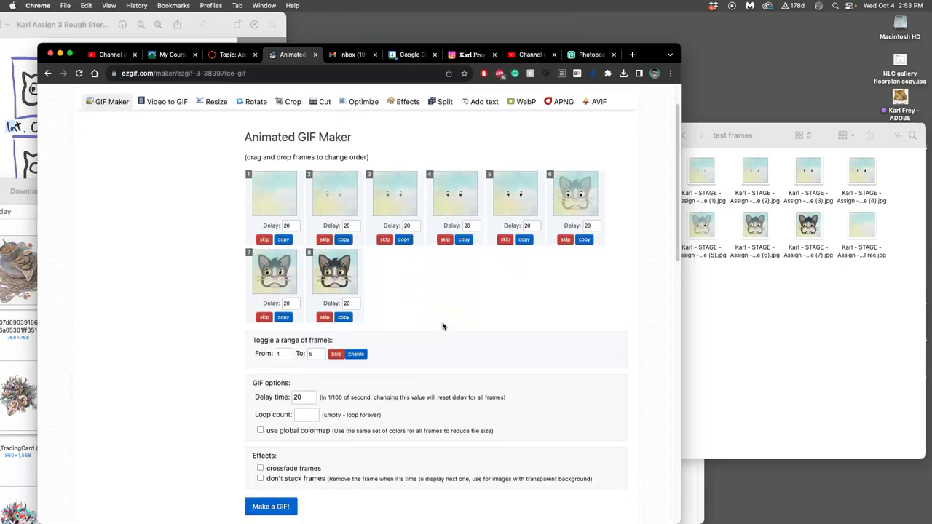
{"action": "scroll", "coordinate": [442, 326], "scroll_direction": "down", "scroll_amount": 4}
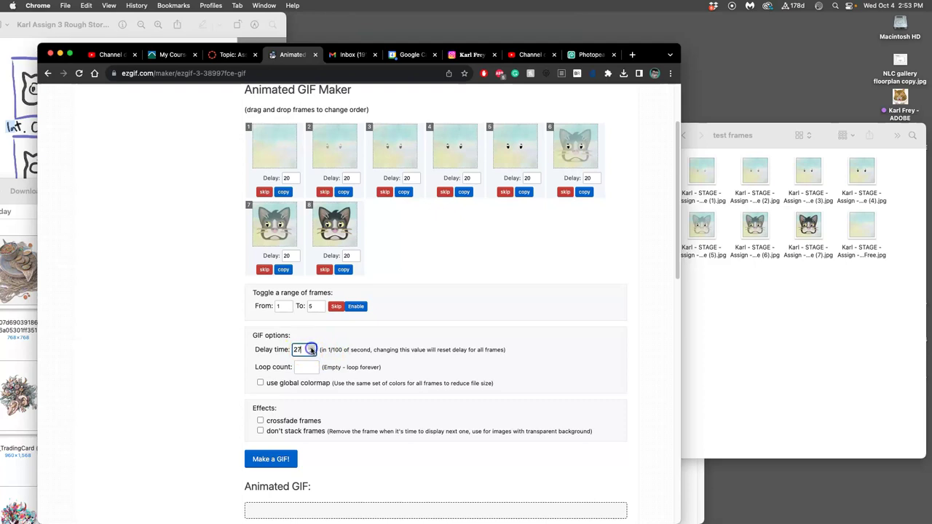
{"action": "left_click", "coordinate": [311, 349]}
{"action": "scroll", "coordinate": [360, 343], "scroll_direction": "down", "scroll_amount": 1}
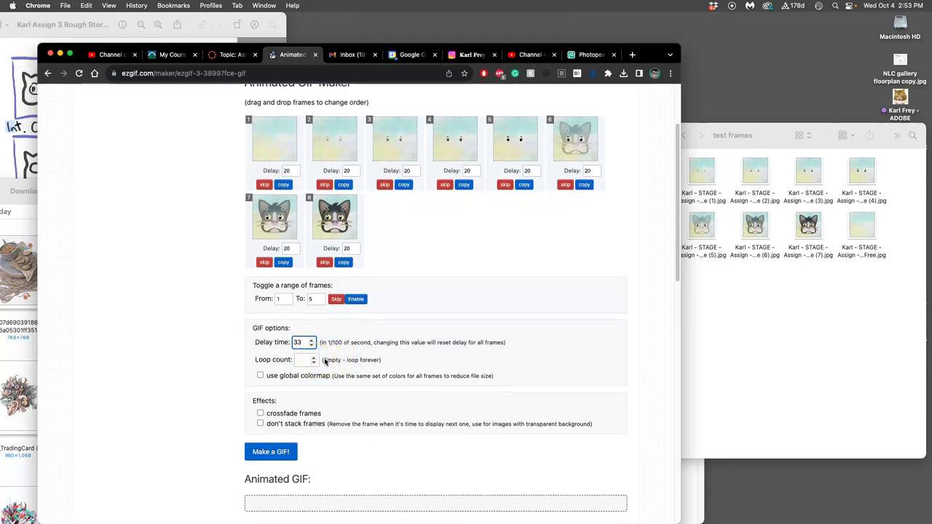
{"action": "scroll", "coordinate": [322, 357], "scroll_direction": "down", "scroll_amount": 1}
Step: Generate the GIF and review the 8-frame, 1200×1200, 6.43 MiB result
{"action": "left_click", "coordinate": [280, 430]}
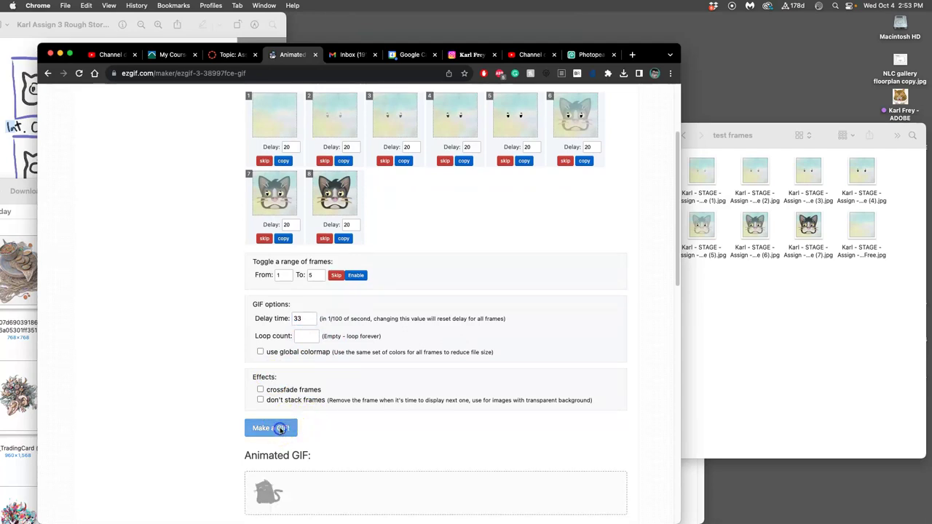
{"action": "scroll", "coordinate": [391, 377], "scroll_direction": "down", "scroll_amount": 3}
{"action": "scroll", "coordinate": [390, 377], "scroll_direction": "down", "scroll_amount": 4}
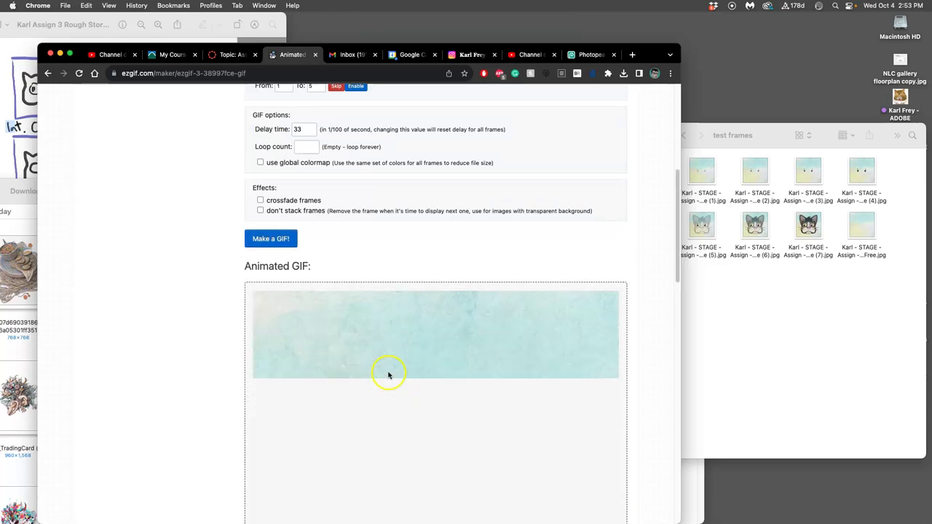
{"action": "scroll", "coordinate": [169, 375], "scroll_direction": "down", "scroll_amount": 5}
{"action": "scroll", "coordinate": [167, 375], "scroll_direction": "down", "scroll_amount": 2}
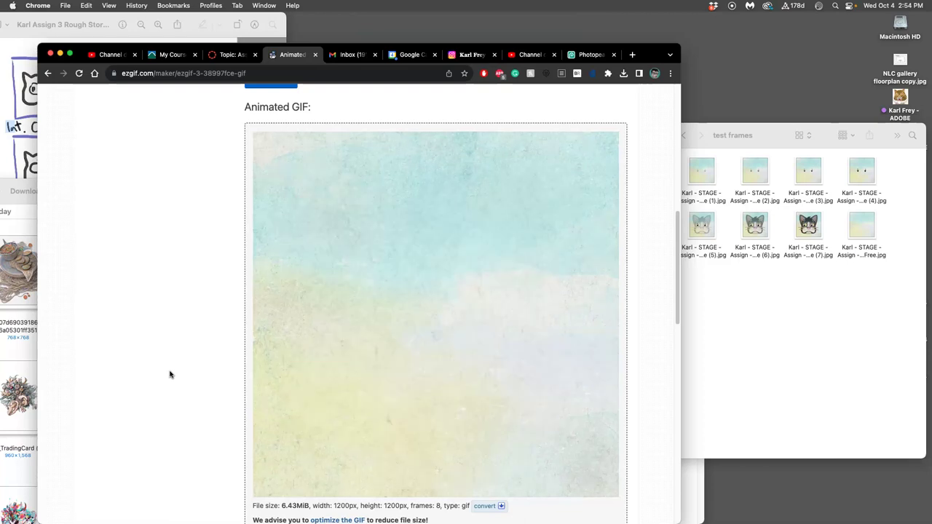
{"action": "left_click", "coordinate": [386, 329]}
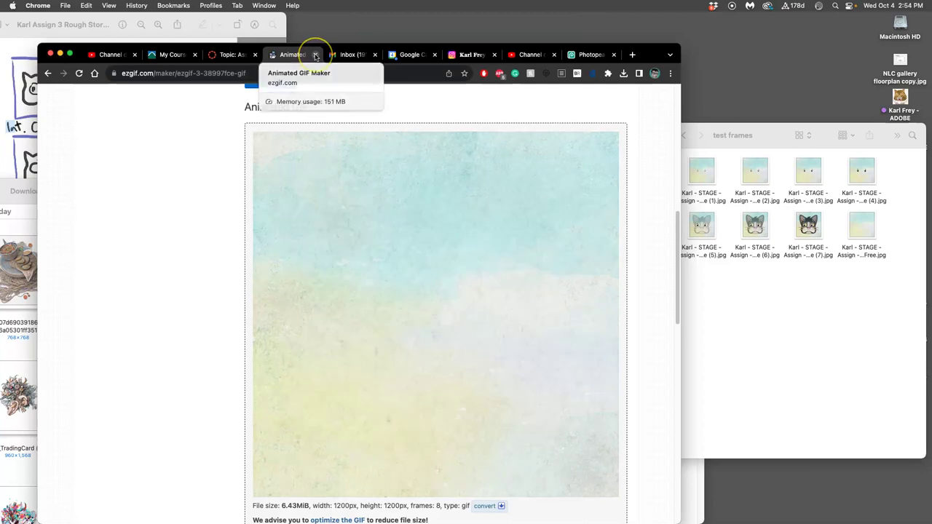
Step: Return to Photopea, dismiss the ad-blocker notice, and hide Layers 5–7 in STAGE
{"action": "left_click", "coordinate": [241, 55]}
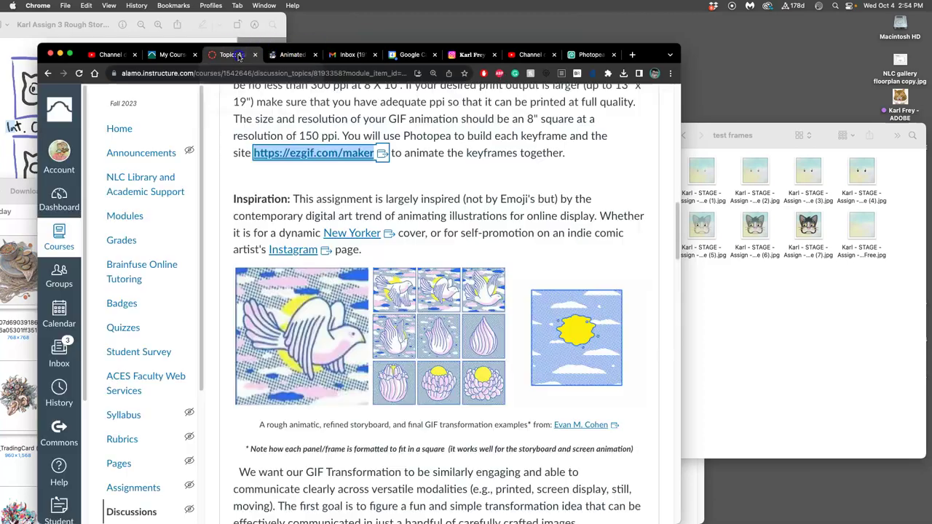
{"action": "left_click", "coordinate": [588, 54]}
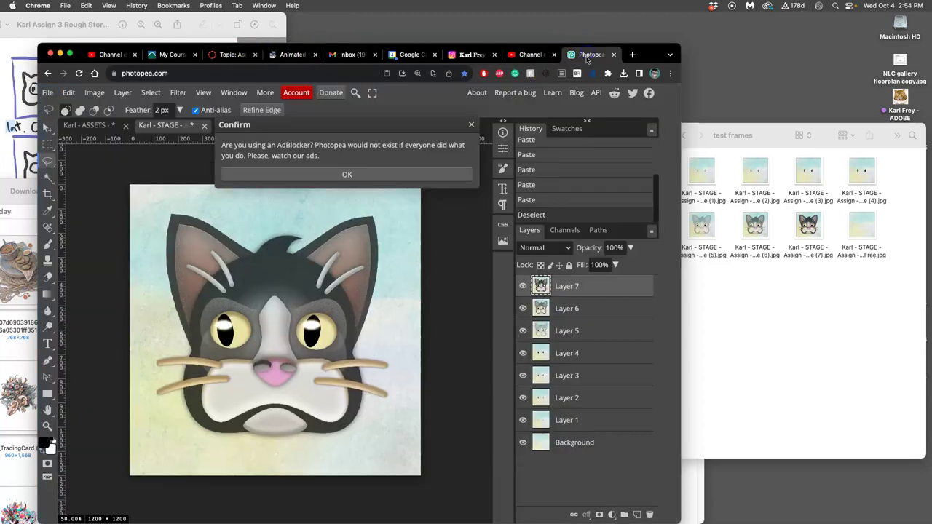
{"action": "left_click", "coordinate": [369, 174]}
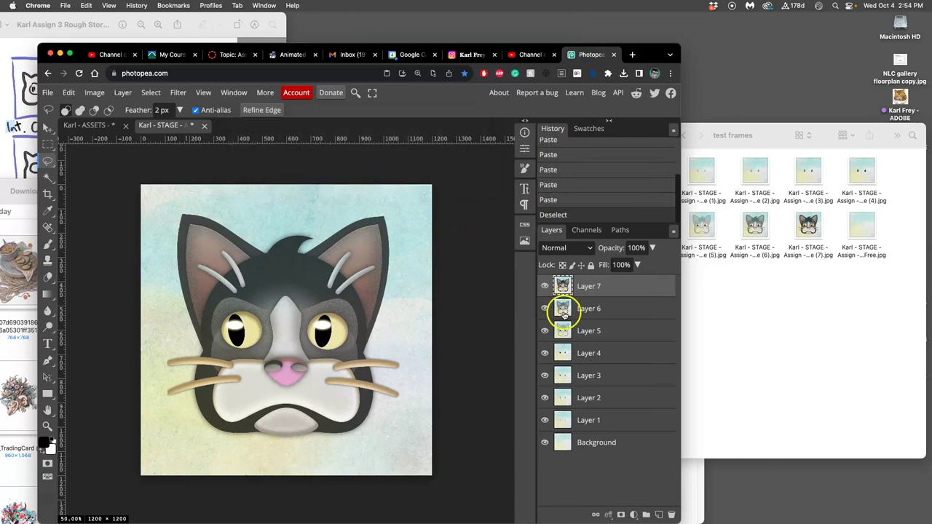
{"action": "left_click", "coordinate": [544, 286]}
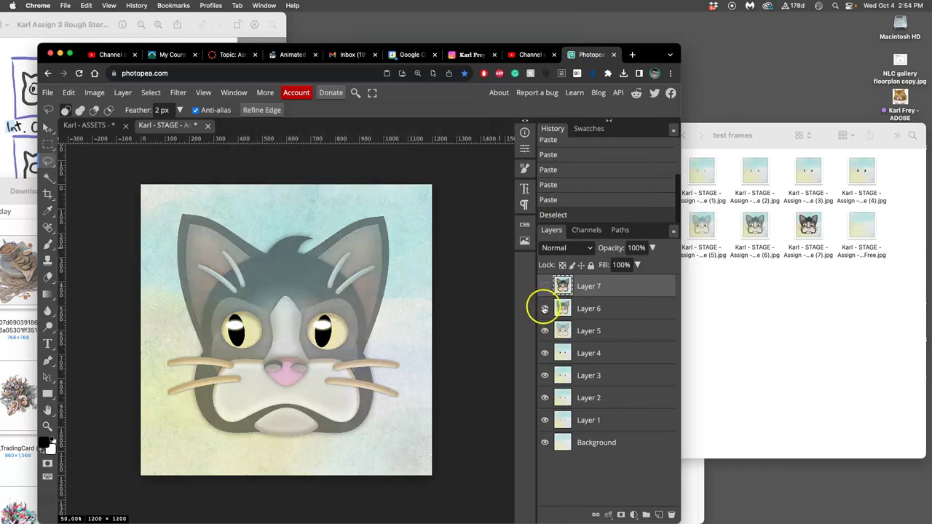
{"action": "left_click", "coordinate": [544, 308]}
{"action": "left_click", "coordinate": [544, 331]}
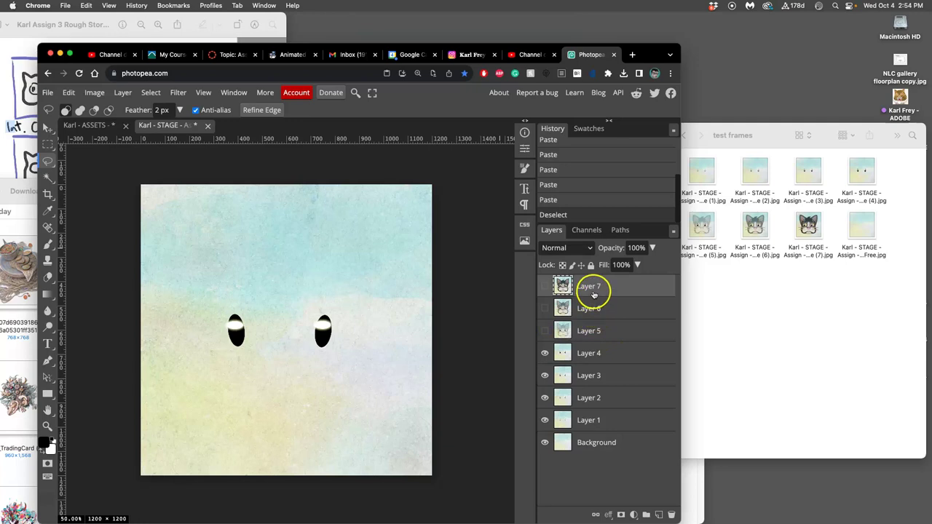
Step: Delete Layers 7, 6 and 5 and save the STAGE file
{"action": "left_click_drag", "start_coordinate": [588, 286], "coordinate": [671, 514]}
{"action": "left_click_drag", "start_coordinate": [624, 286], "coordinate": [671, 514]}
{"action": "left_click_drag", "start_coordinate": [624, 286], "coordinate": [671, 515]}
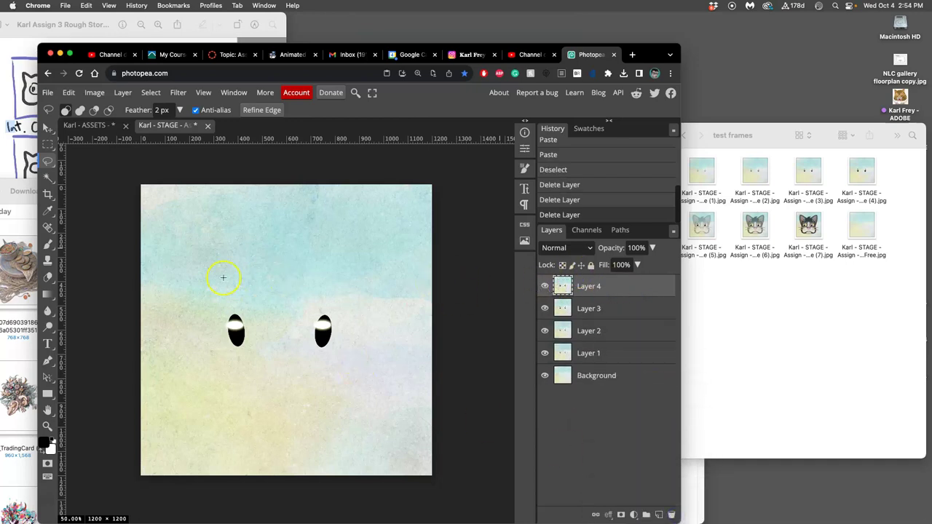
{"action": "key", "text": "super+s"}
Step: In ASSETS, fade the cat folder to 25% and show only the Cat's Eyes copy 3 eyes
{"action": "left_click", "coordinate": [94, 126]}
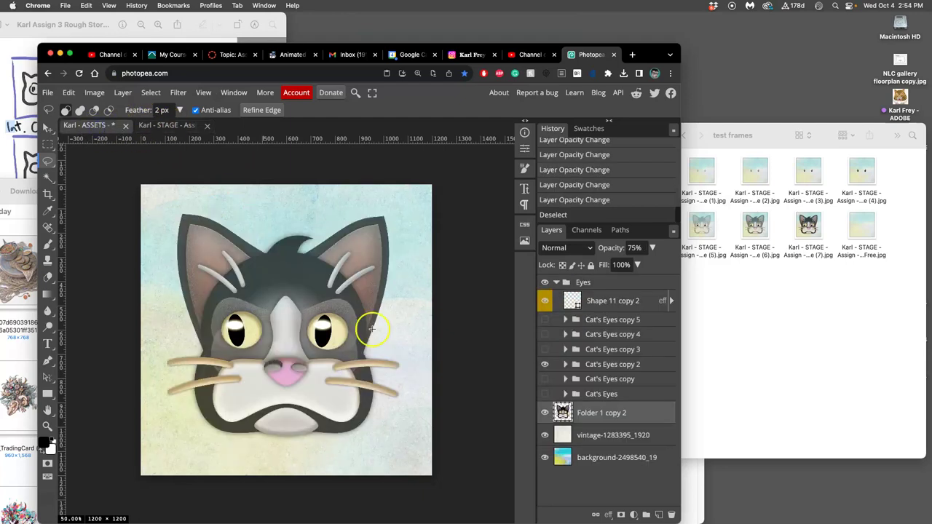
{"action": "left_click", "coordinate": [651, 248]}
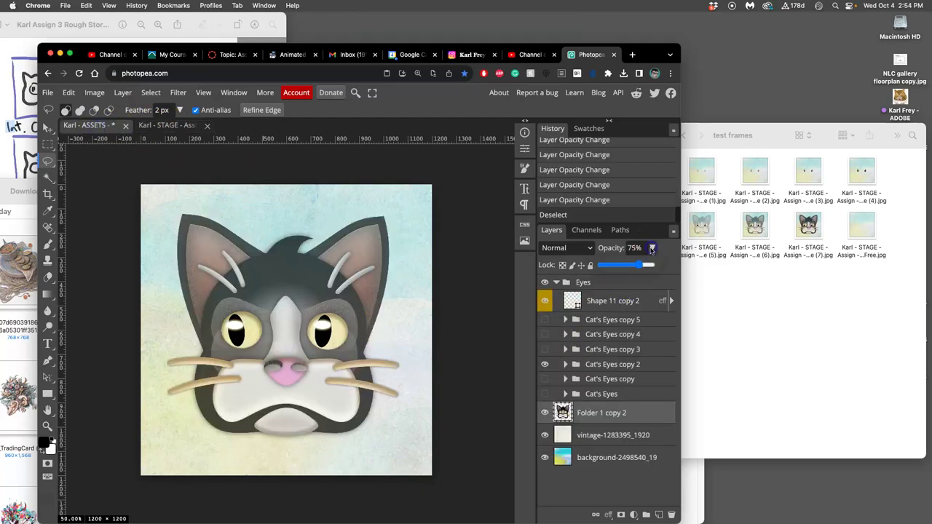
{"action": "left_click_drag", "start_coordinate": [639, 265], "coordinate": [614, 267]}
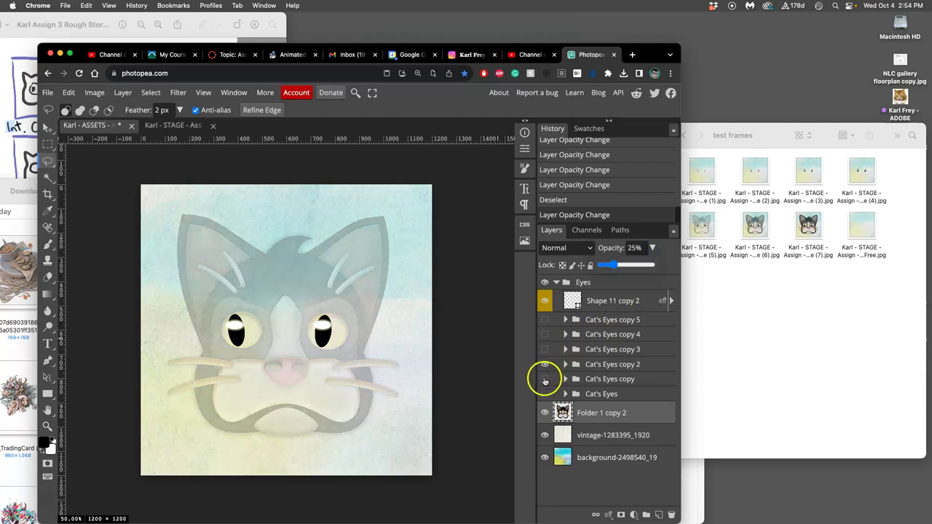
{"action": "left_click", "coordinate": [544, 379]}
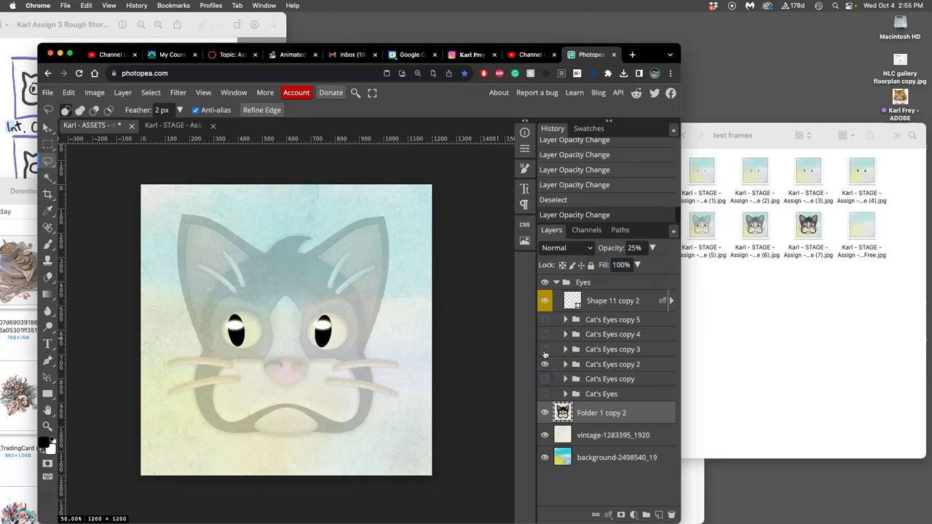
{"action": "left_click", "coordinate": [545, 352]}
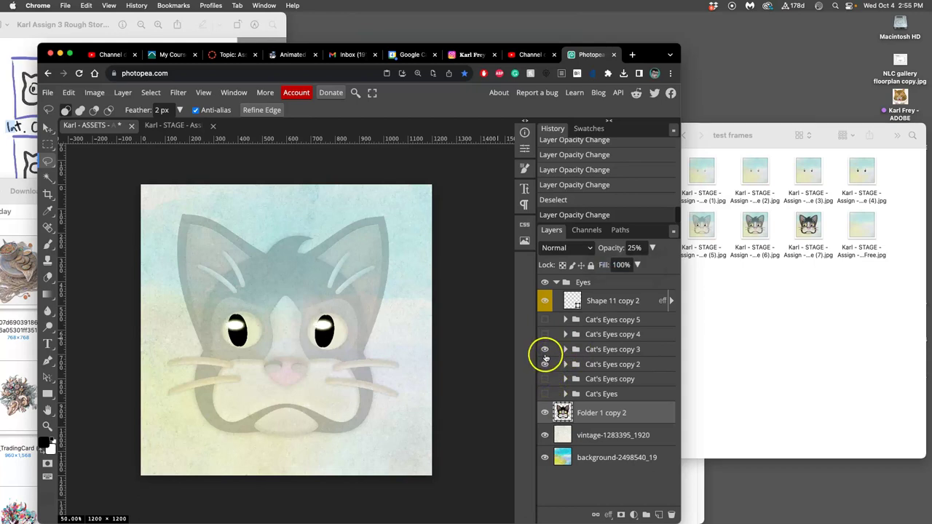
{"action": "left_click", "coordinate": [544, 364]}
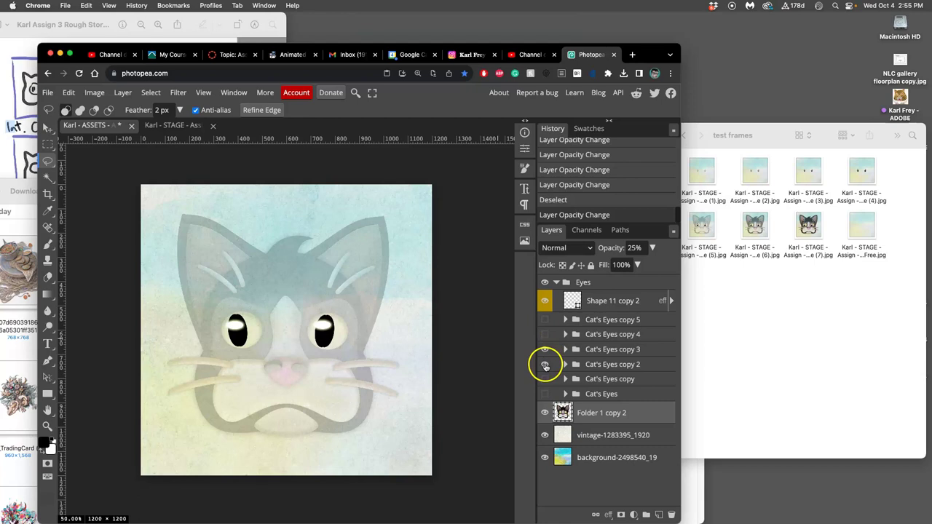
{"action": "left_click", "coordinate": [544, 350]}
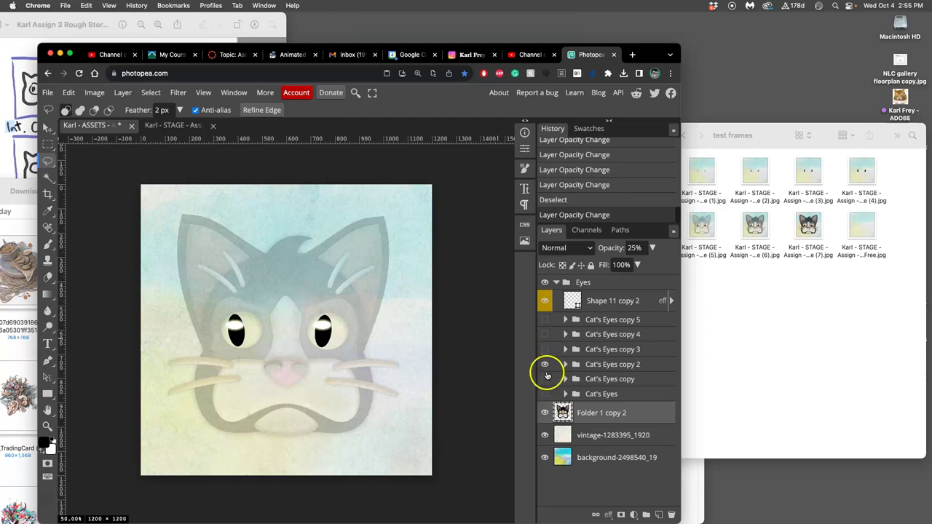
{"action": "left_click", "coordinate": [546, 351]}
{"action": "left_click", "coordinate": [544, 364]}
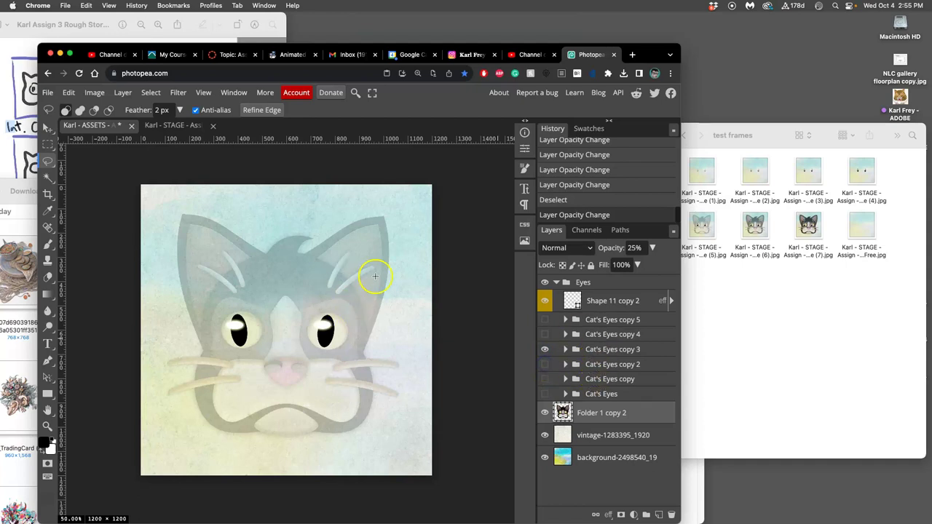
Step: Flatten the ASSETS image, select the whole canvas, and revert the flatten in History
{"action": "left_click", "coordinate": [122, 93]}
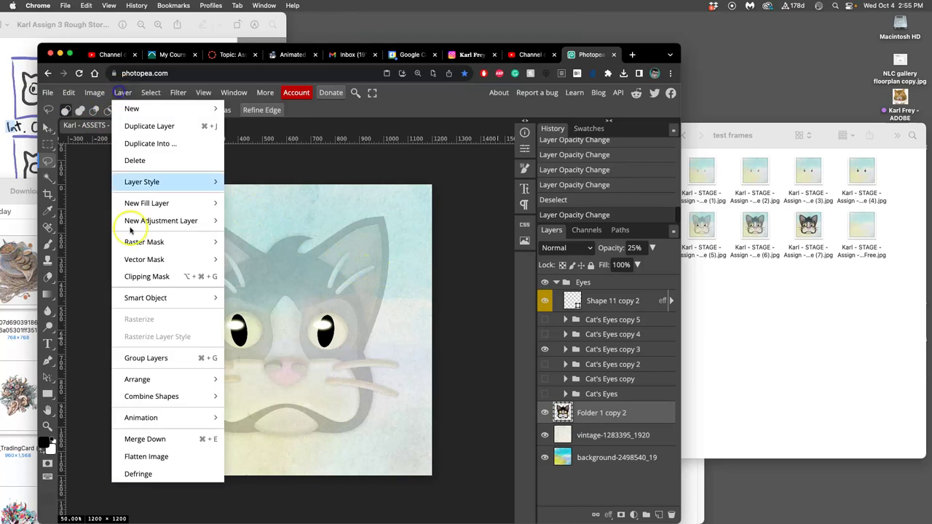
{"action": "left_click", "coordinate": [155, 455]}
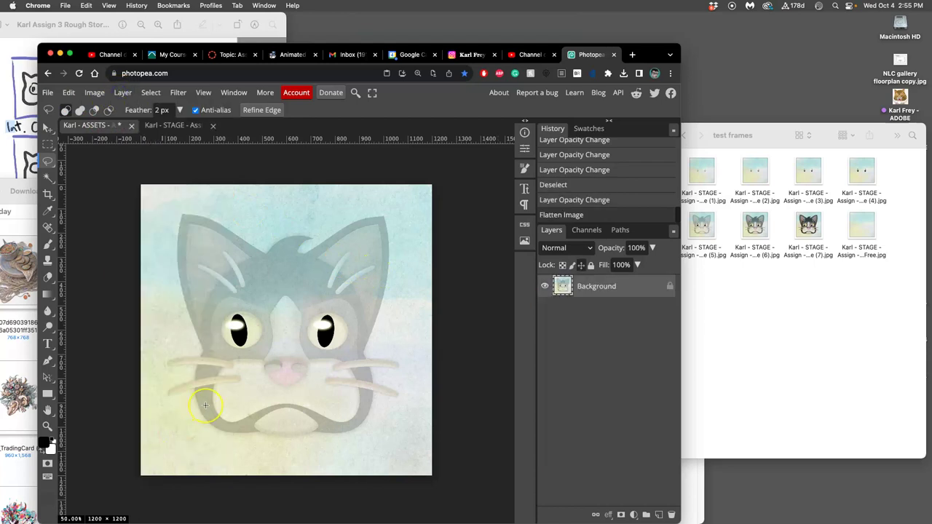
{"action": "key", "text": "super+a"}
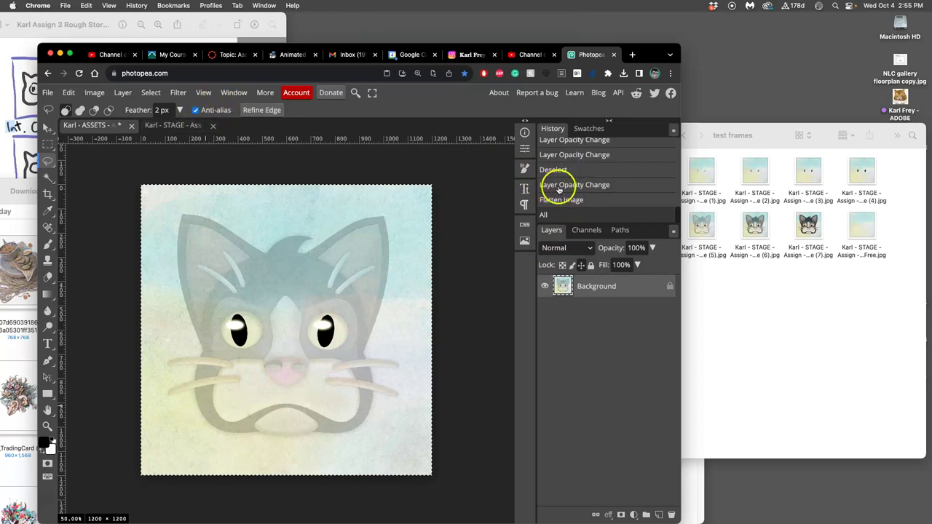
{"action": "left_click", "coordinate": [559, 186]}
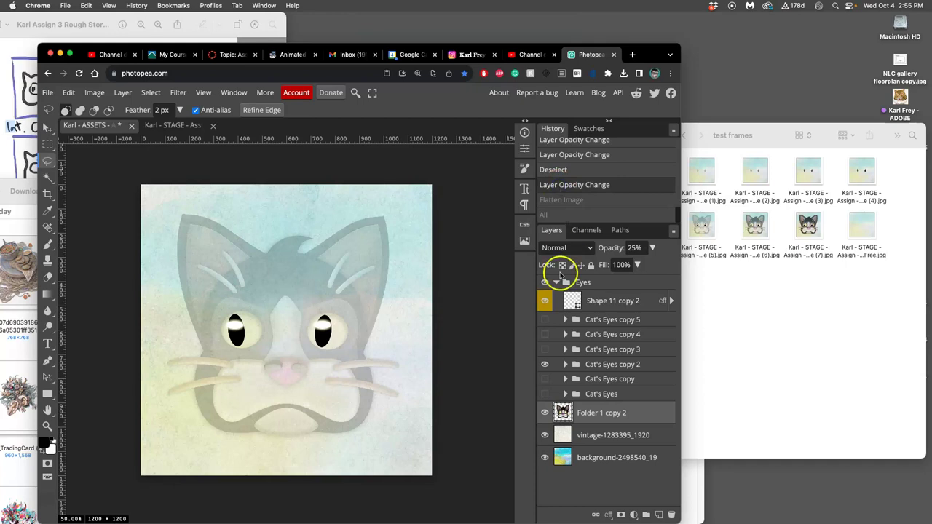
Step: Paste the flattened faded cat face into STAGE as Layer 5, deselect, and save
{"action": "left_click", "coordinate": [166, 125]}
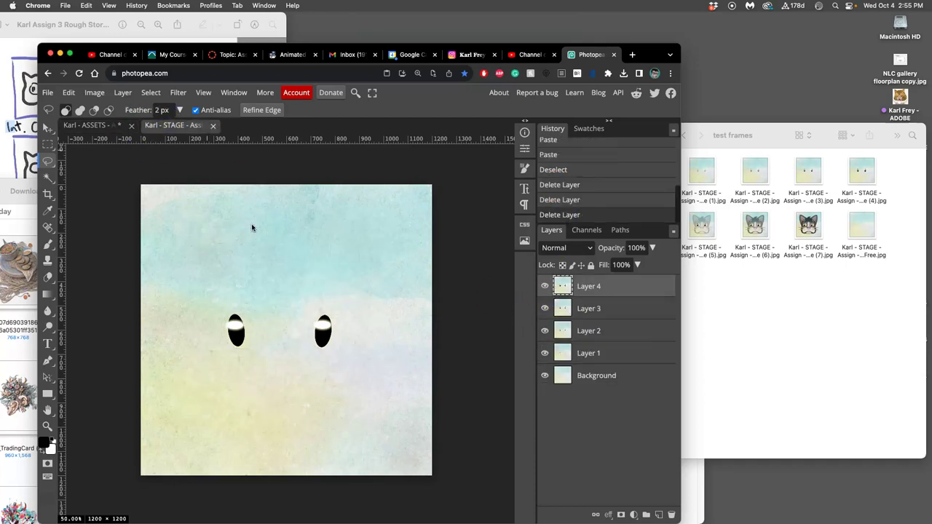
{"action": "key", "text": "super+v"}
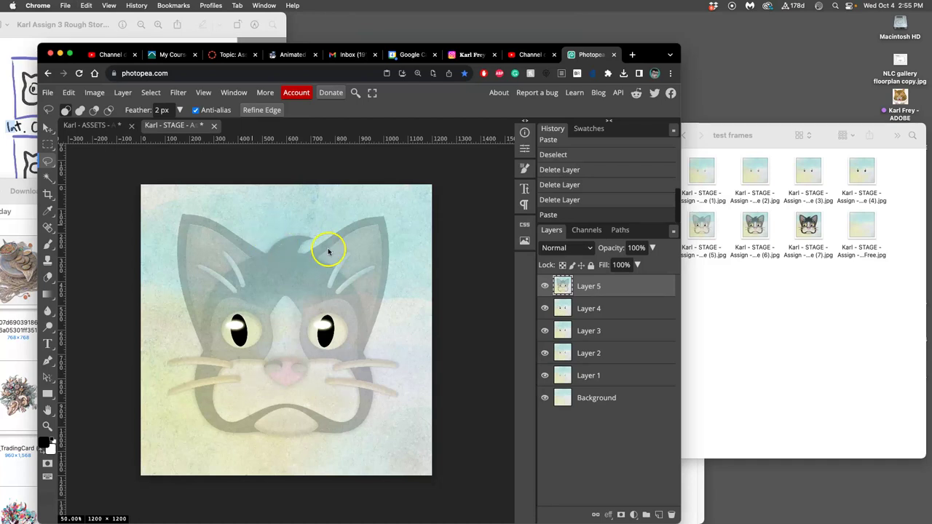
{"action": "left_click", "coordinate": [317, 160]}
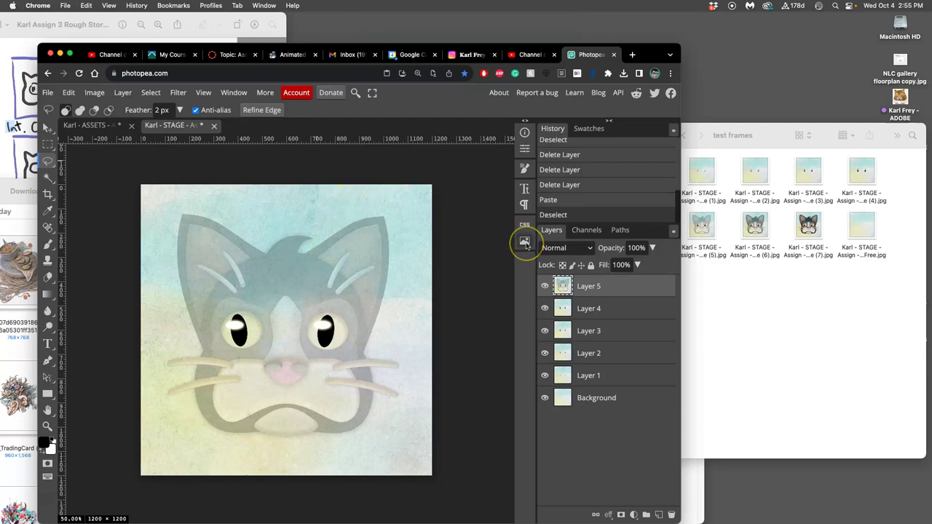
{"action": "key", "text": "super+s"}
{"action": "left_click", "coordinate": [83, 126]}
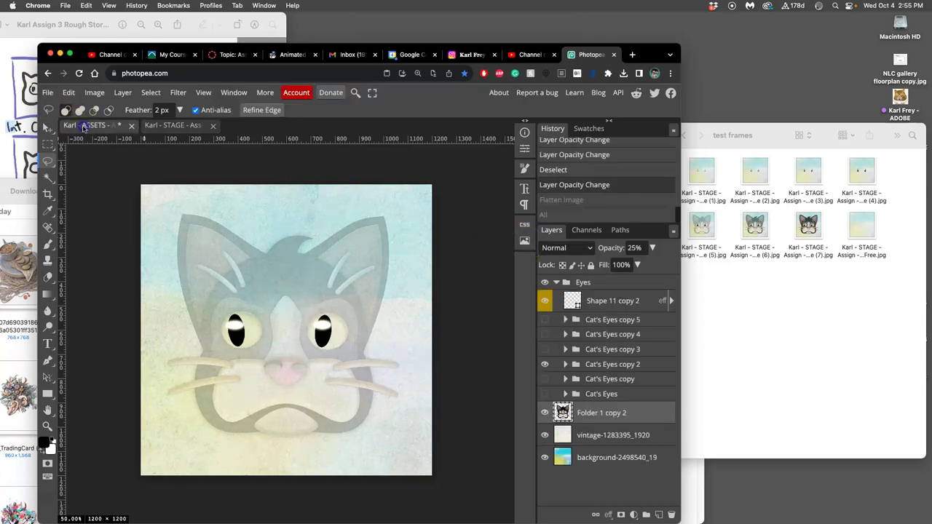
Step: Save ASSETS, raise the cat layer's opacity to 50%, and swap the visible eye copy
{"action": "key", "text": "super+s"}
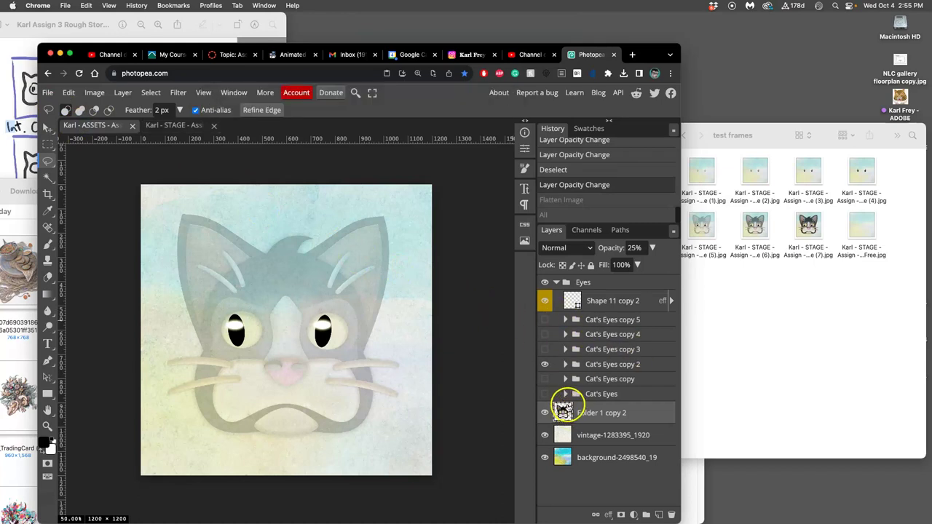
{"action": "left_click", "coordinate": [653, 248]}
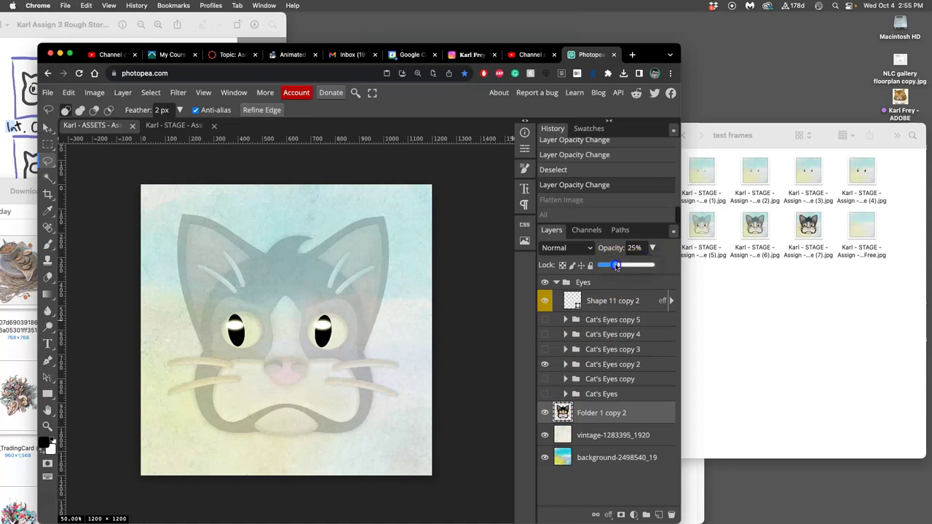
{"action": "left_click_drag", "start_coordinate": [616, 266], "coordinate": [623, 266]}
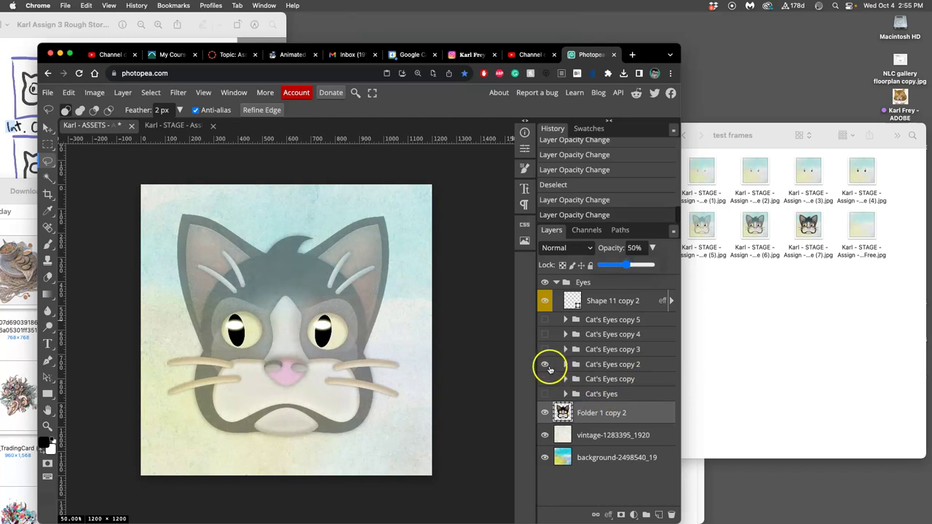
{"action": "left_click", "coordinate": [546, 352]}
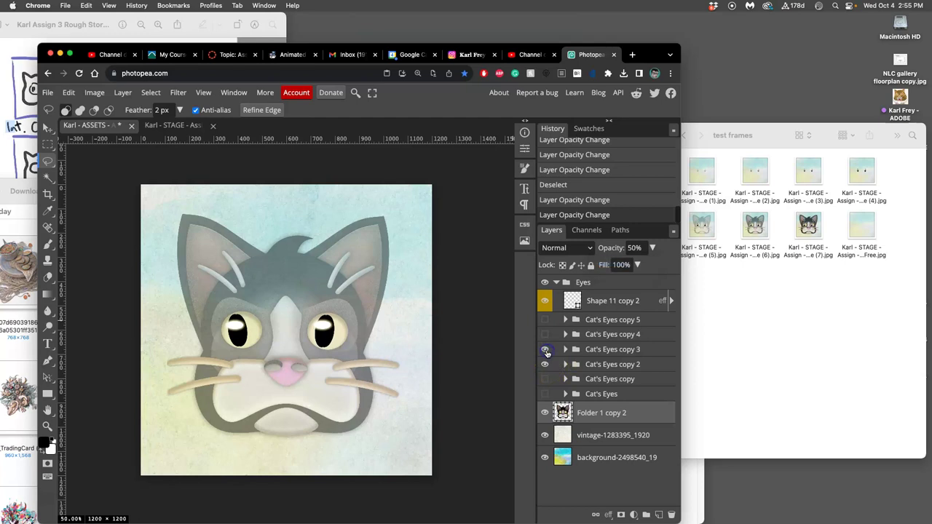
{"action": "left_click", "coordinate": [544, 364]}
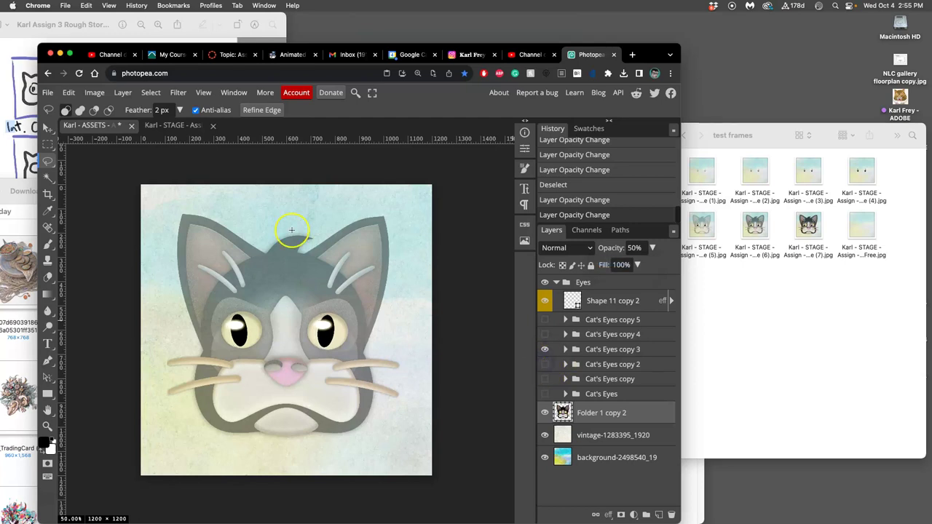
Step: Check STAGE's existing frames, then adjust which Cat's Eyes copy shows in ASSETS
{"action": "left_click", "coordinate": [177, 127]}
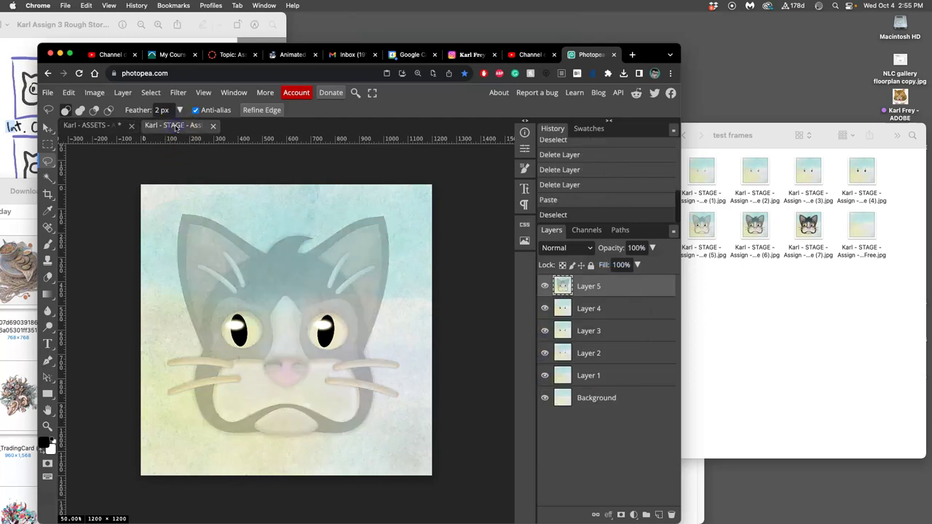
{"action": "left_click", "coordinate": [117, 128]}
{"action": "left_click", "coordinate": [545, 334]}
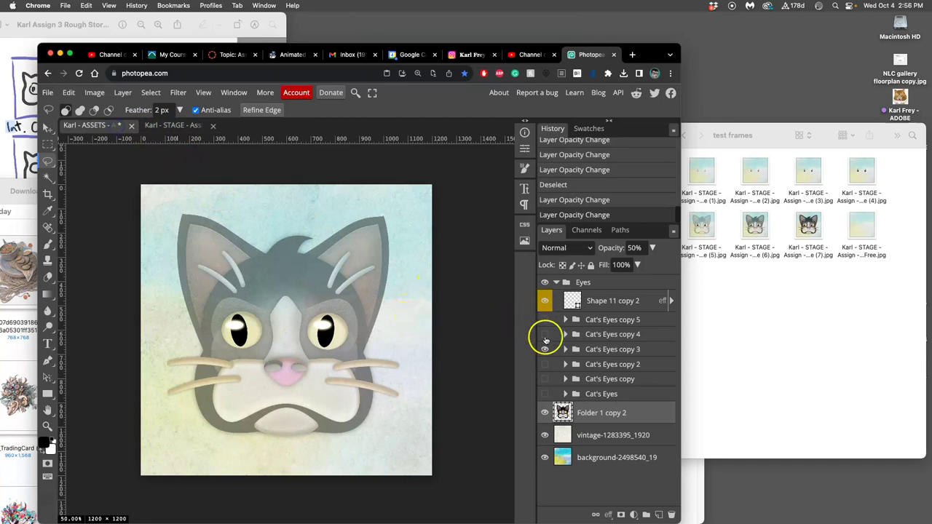
{"action": "left_click", "coordinate": [544, 349]}
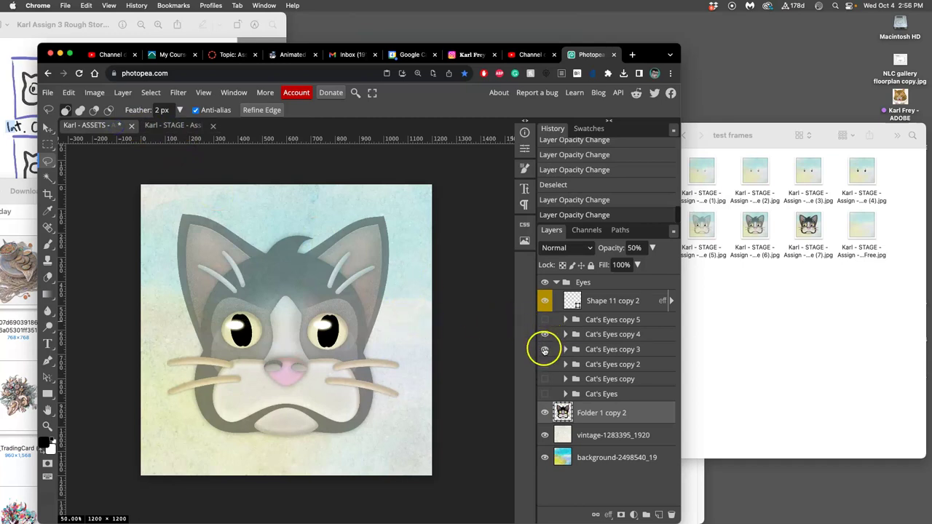
{"action": "left_click", "coordinate": [544, 349]}
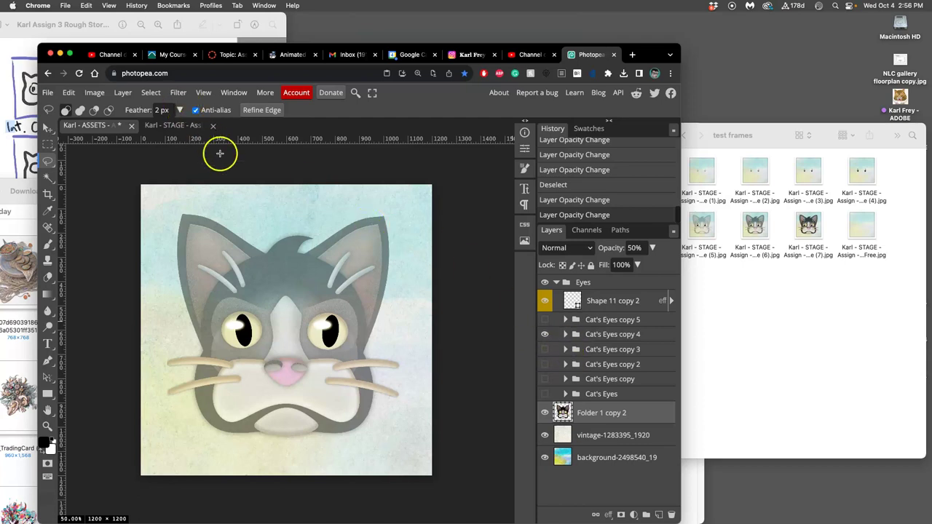
Step: Flatten the ASSETS image, select the entire canvas, and revert the flatten in History
{"action": "left_click", "coordinate": [122, 92]}
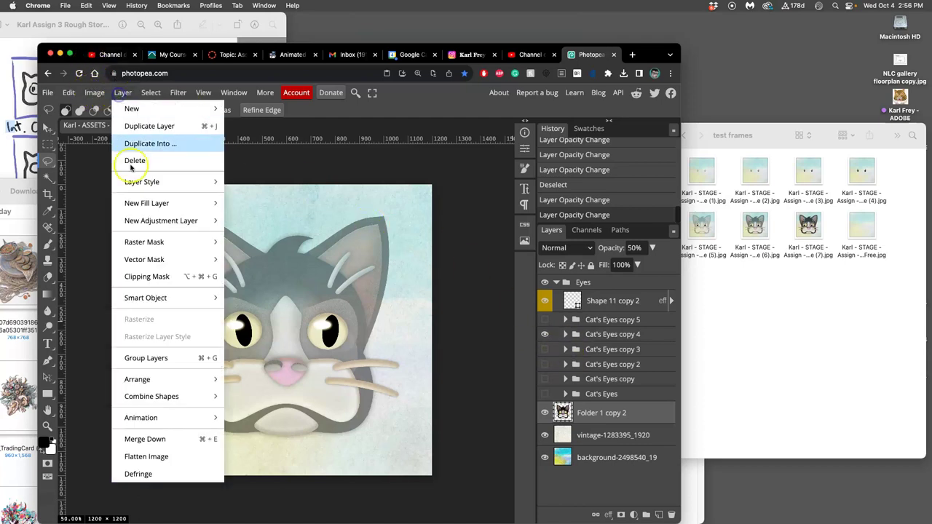
{"action": "left_click", "coordinate": [161, 456]}
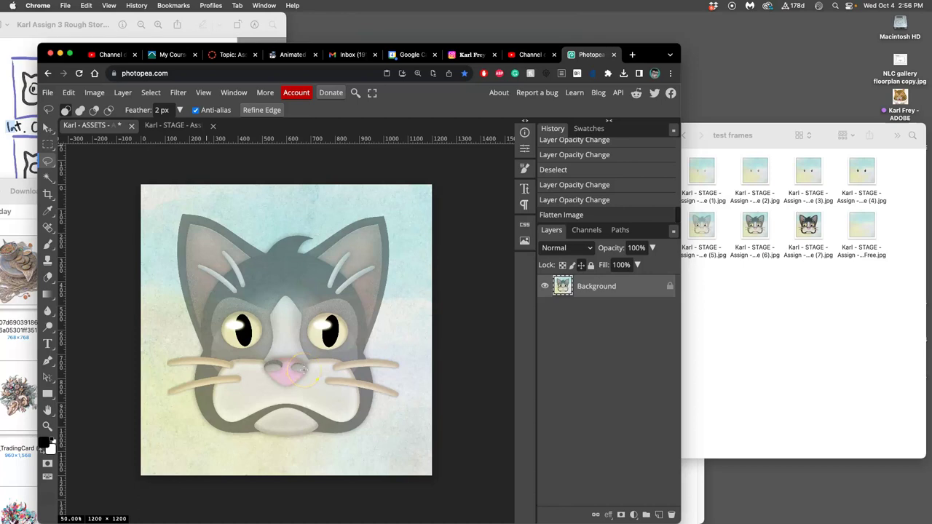
{"action": "key", "text": "super+a"}
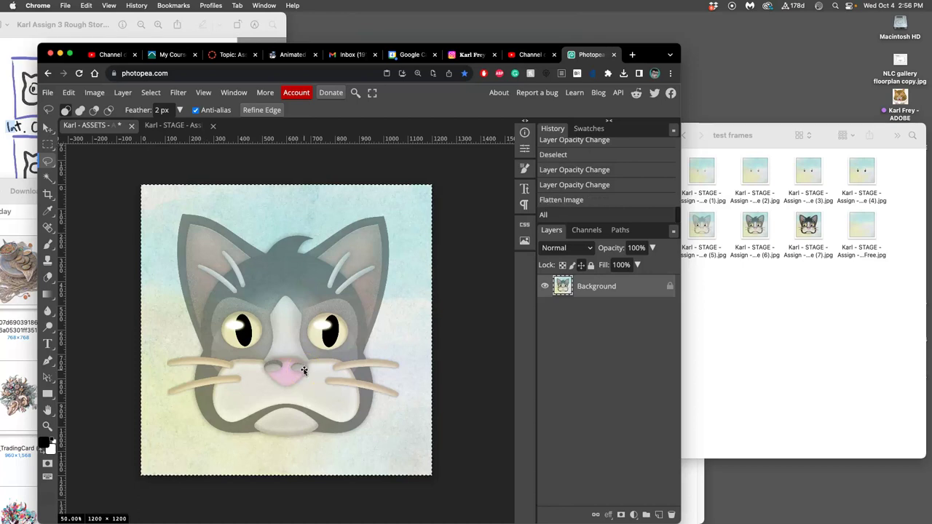
{"action": "left_click", "coordinate": [574, 185]}
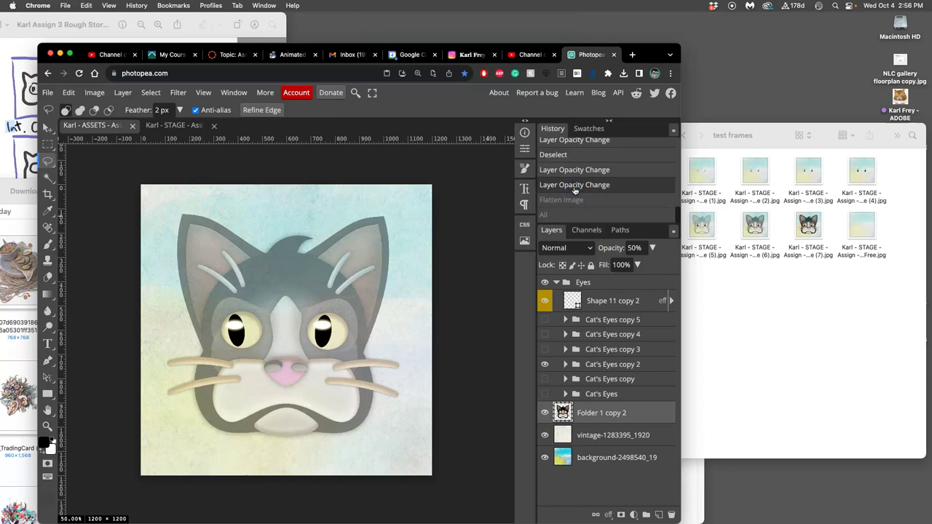
Step: Paste the flattened cat into STAGE as Layer 6 and compare it against Layers 5 and 4
{"action": "left_click", "coordinate": [172, 125]}
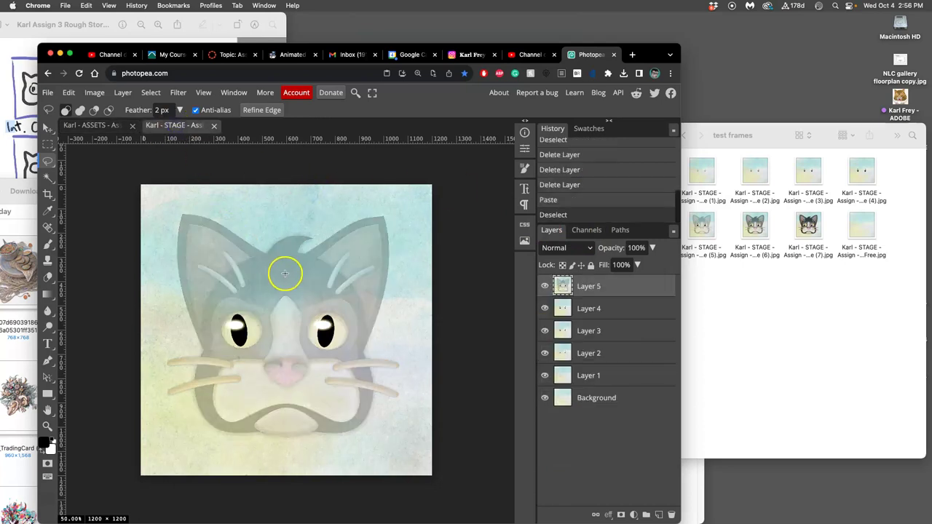
{"action": "key", "text": "super+v"}
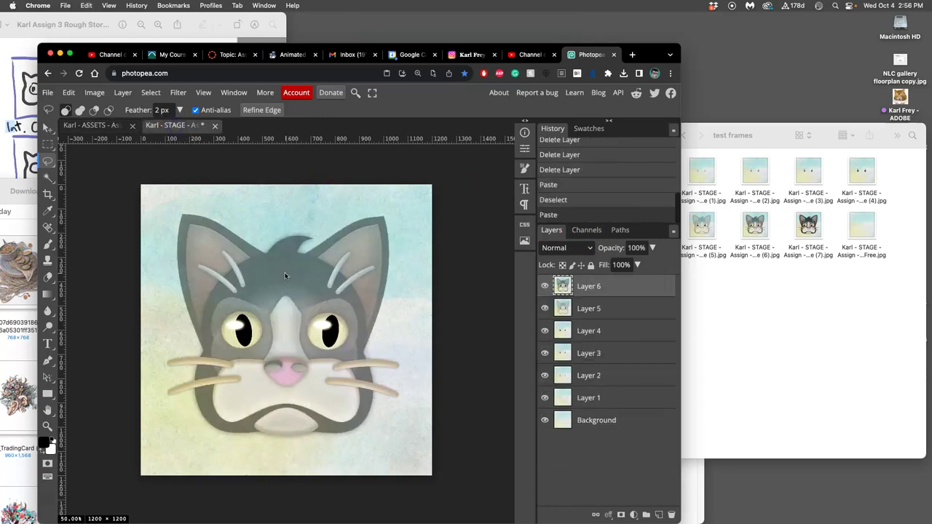
{"action": "left_click", "coordinate": [544, 286]}
{"action": "left_click", "coordinate": [545, 309]}
{"action": "left_click", "coordinate": [544, 311]}
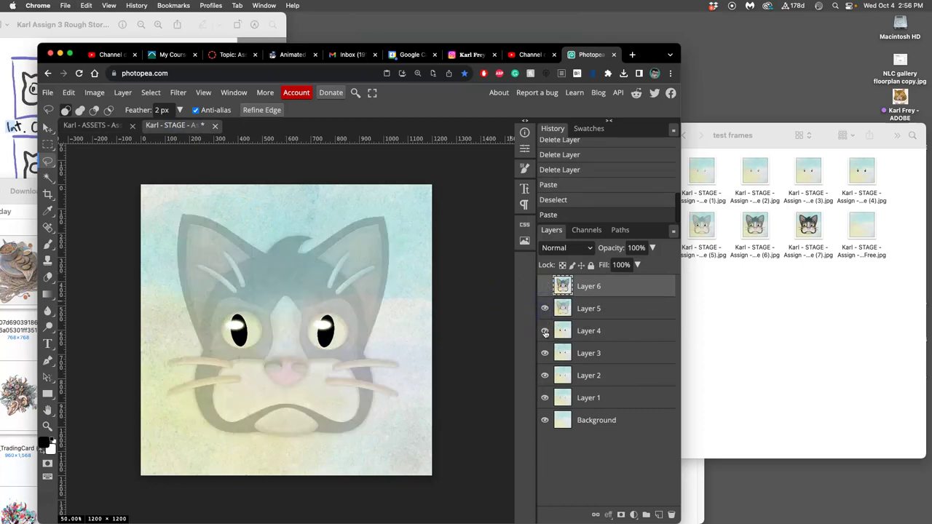
{"action": "left_click", "coordinate": [545, 310]}
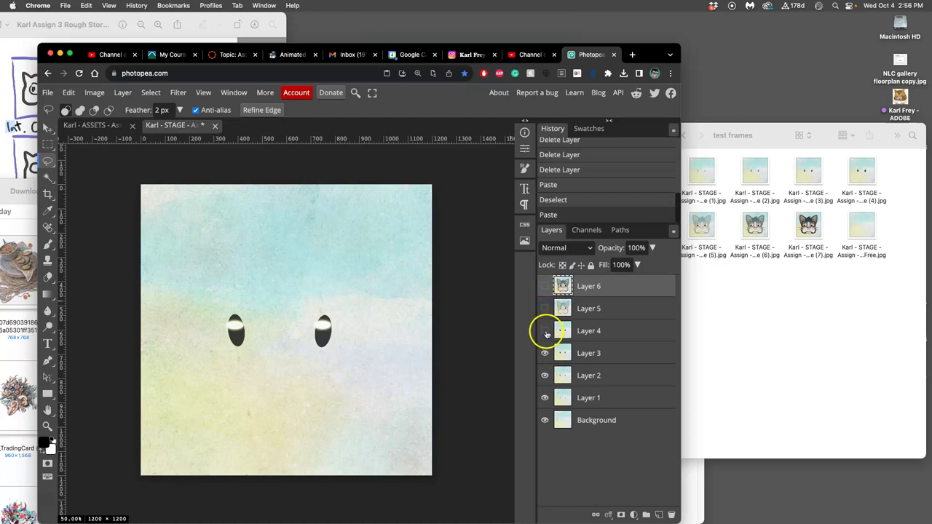
{"action": "left_click", "coordinate": [545, 330]}
{"action": "left_click", "coordinate": [544, 309]}
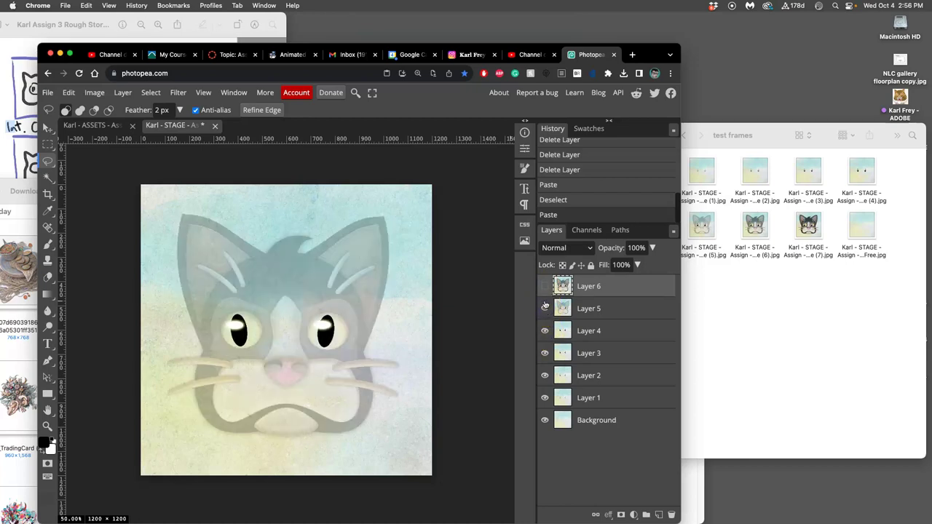
Step: Toggle Layer 6 to compare with the previous frame, leave it visible, and save
{"action": "left_click", "coordinate": [545, 286]}
{"action": "left_click", "coordinate": [544, 287]}
{"action": "left_click", "coordinate": [544, 287]}
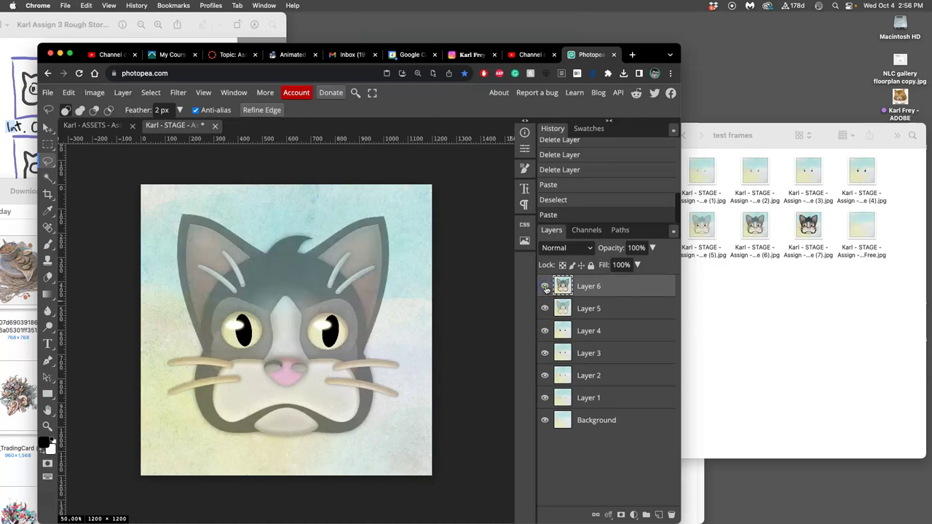
{"action": "left_click", "coordinate": [545, 287]}
{"action": "left_click", "coordinate": [545, 287]}
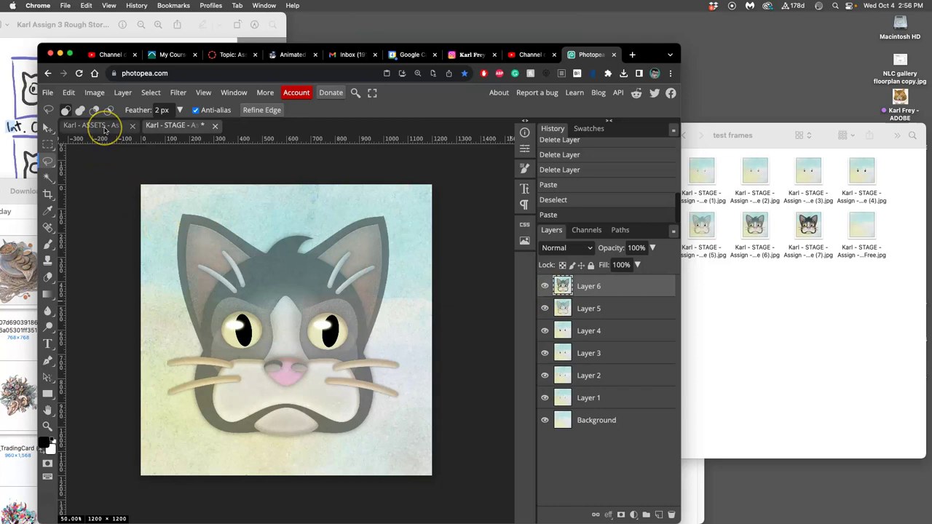
{"action": "key", "text": "ctrl+s"}
Step: In ASSETS, show the Cat's Eyes copy 3 eyes and raise the cat opacity to 75%
{"action": "left_click", "coordinate": [104, 128]}
{"action": "left_click", "coordinate": [345, 273]}
{"action": "left_click", "coordinate": [544, 350]}
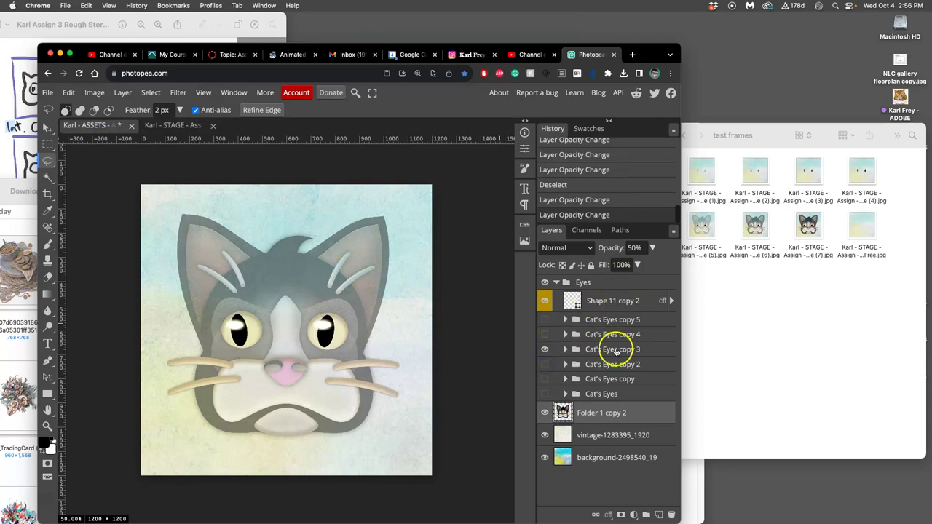
{"action": "left_click", "coordinate": [622, 413]}
{"action": "left_click", "coordinate": [652, 248]}
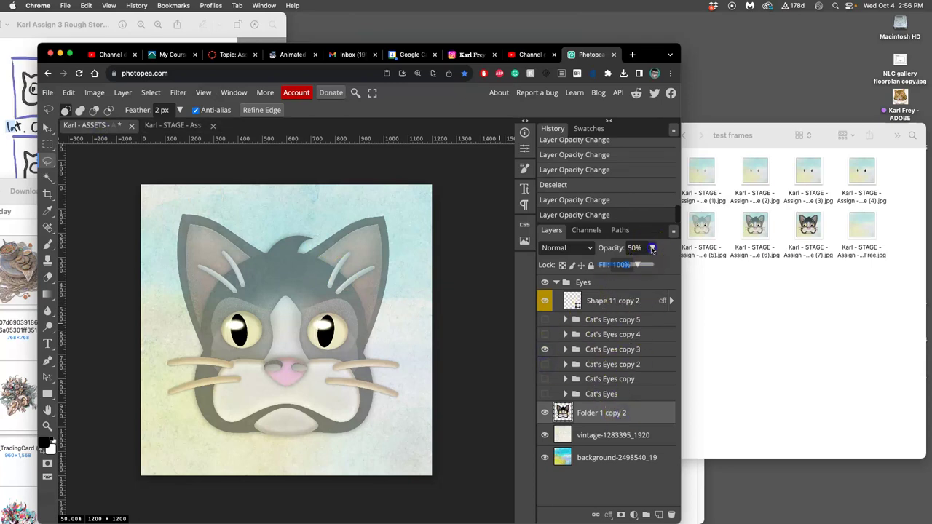
{"action": "left_click_drag", "start_coordinate": [626, 265], "coordinate": [638, 266]}
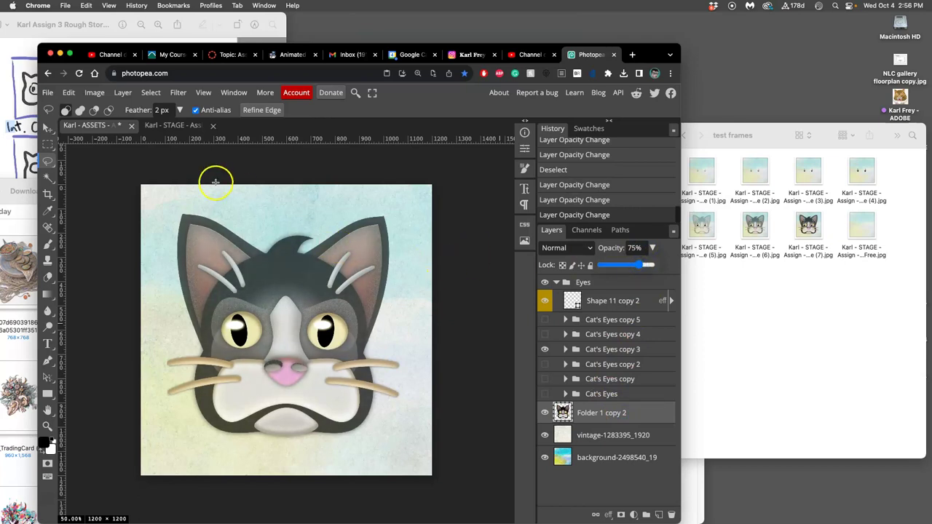
Step: Flatten ASSETS, select all, revert the flatten, and paste the cat into STAGE as Layer 7
{"action": "left_click", "coordinate": [122, 93]}
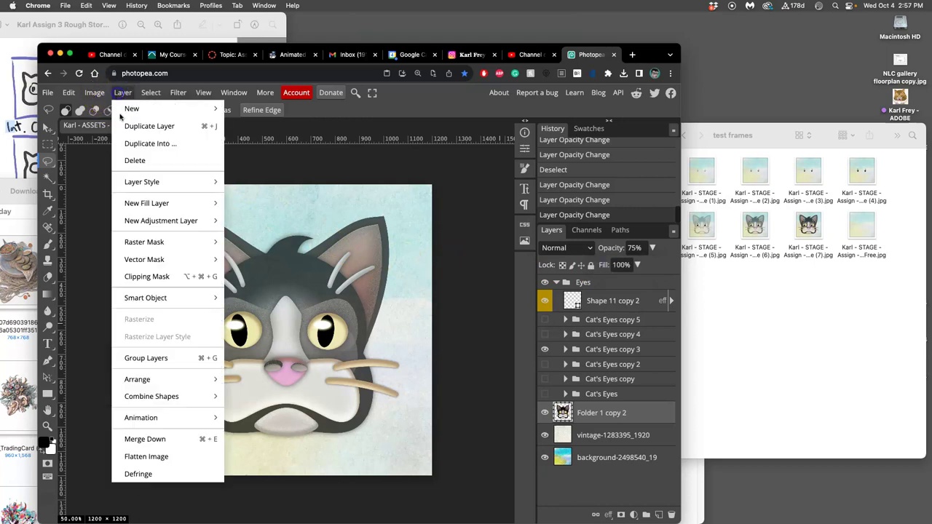
{"action": "left_click", "coordinate": [152, 454]}
{"action": "key", "text": "ctrl+a"}
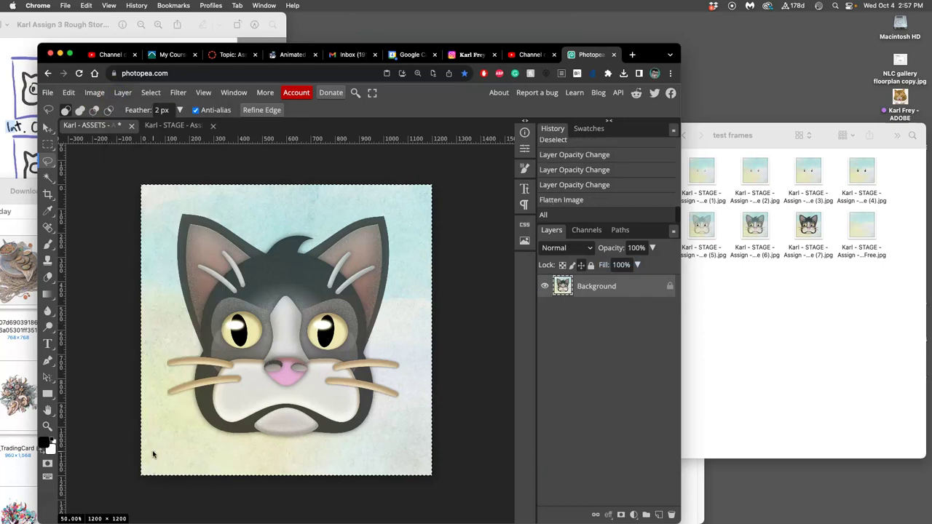
{"action": "left_click", "coordinate": [572, 186]}
{"action": "left_click", "coordinate": [178, 125]}
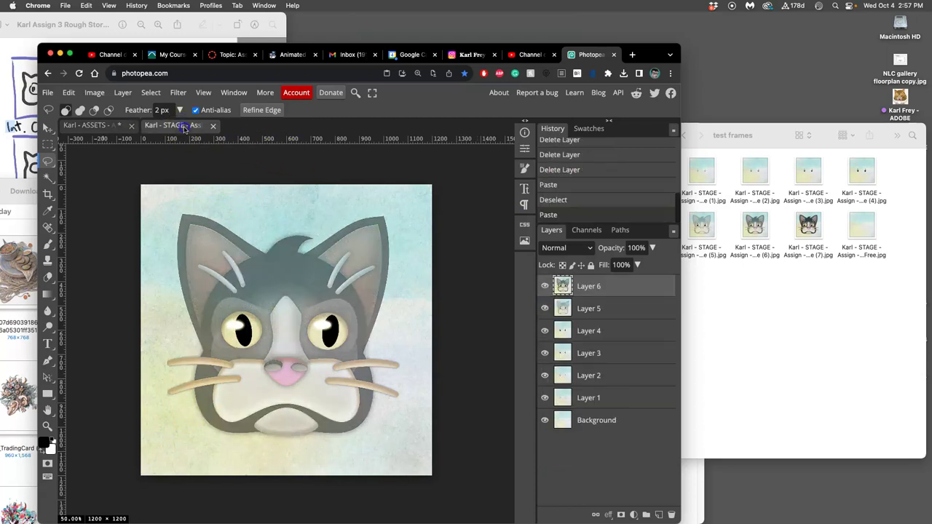
{"action": "key", "text": "super+v"}
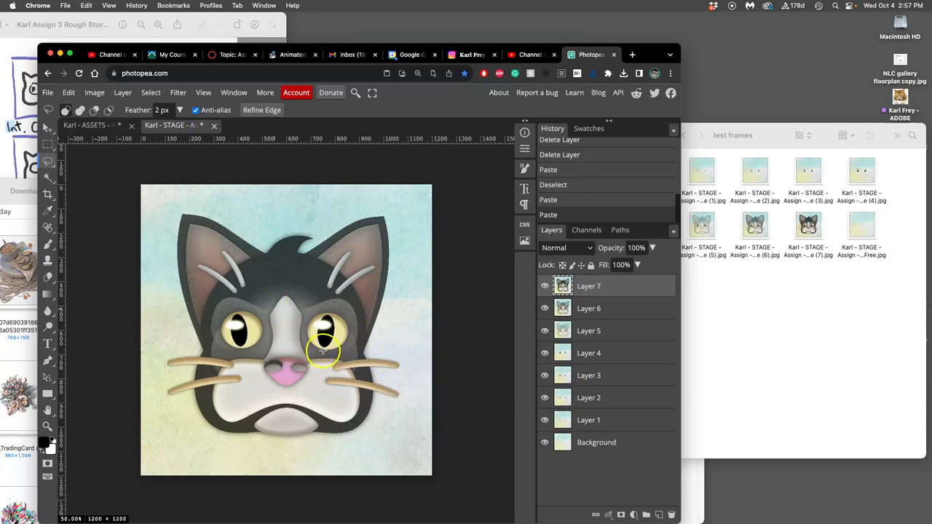
Step: Toggle Layer 7 to compare frames, check the storyboard sketch, and return to the Assign - 3 folder
{"action": "left_click", "coordinate": [544, 286]}
{"action": "left_click", "coordinate": [544, 286]}
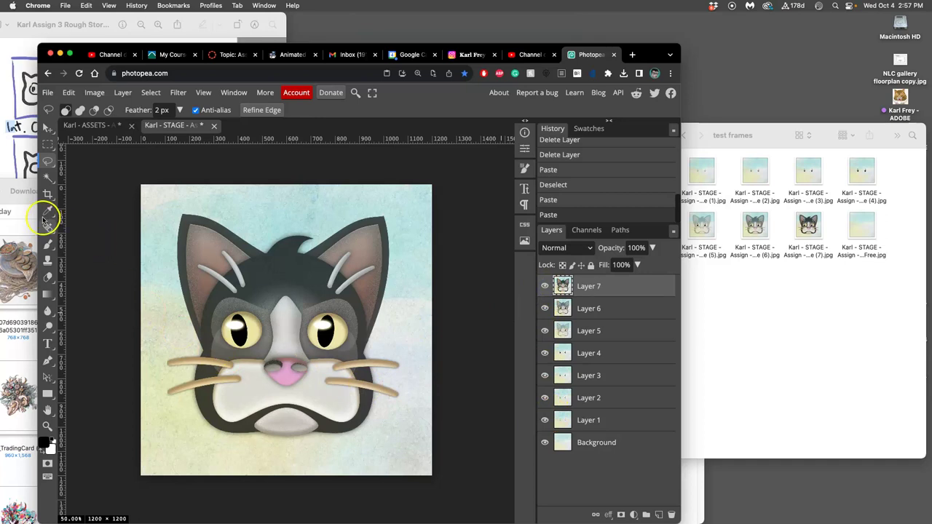
{"action": "left_click", "coordinate": [19, 156]}
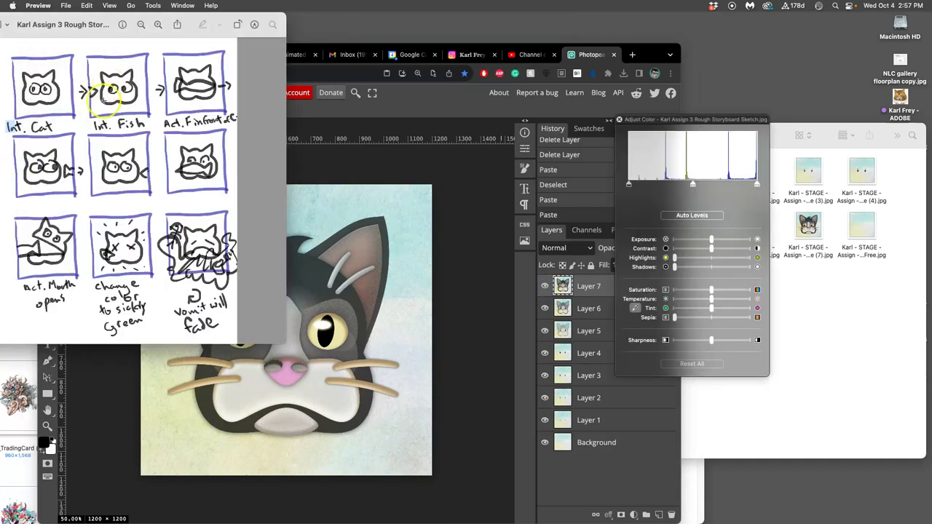
{"action": "left_click", "coordinate": [387, 162]}
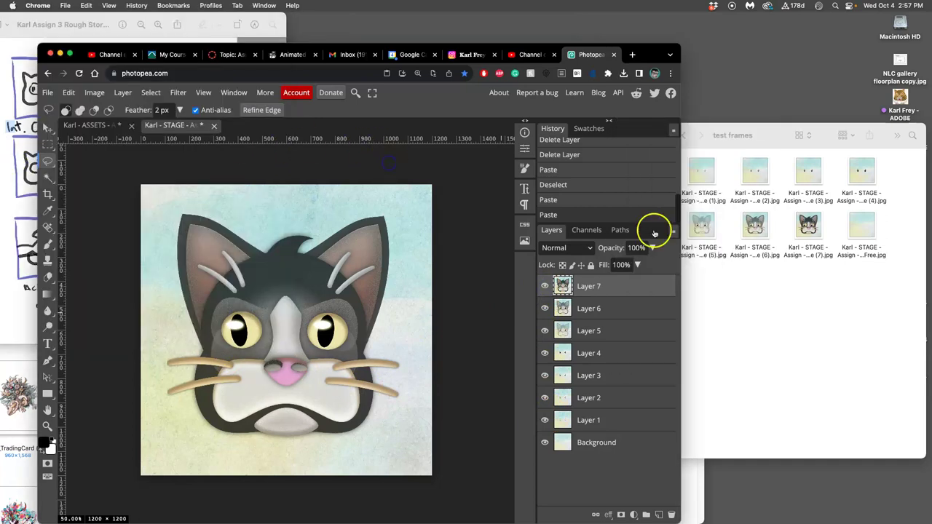
{"action": "left_click", "coordinate": [766, 271]}
{"action": "left_click", "coordinate": [686, 135]}
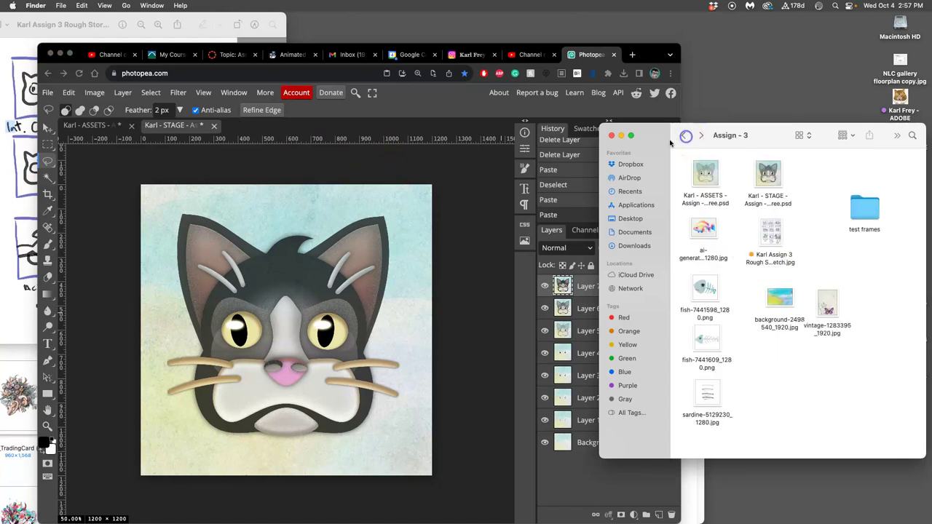
Step: Save both the STAGE and the ASSETS files
{"action": "left_click", "coordinate": [183, 128]}
{"action": "key", "text": "super+s"}
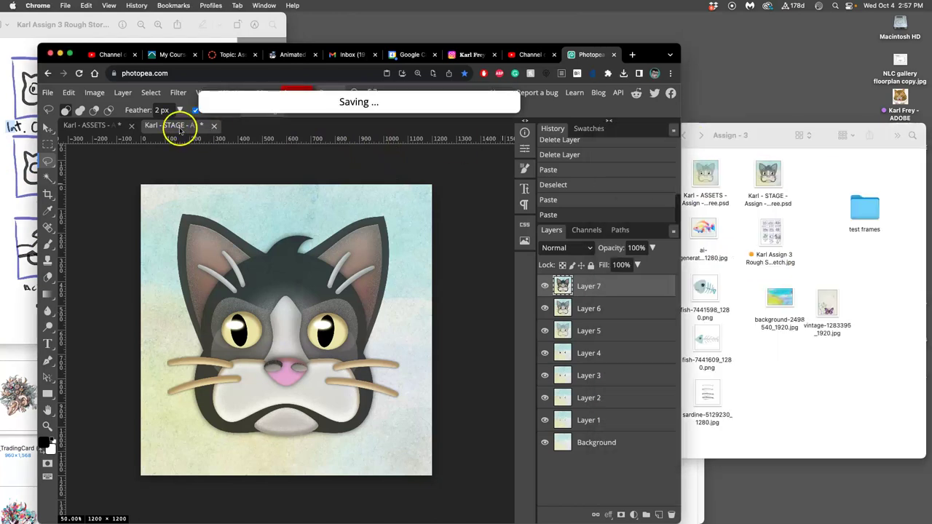
{"action": "left_click", "coordinate": [97, 125]}
{"action": "key", "text": "super+s"}
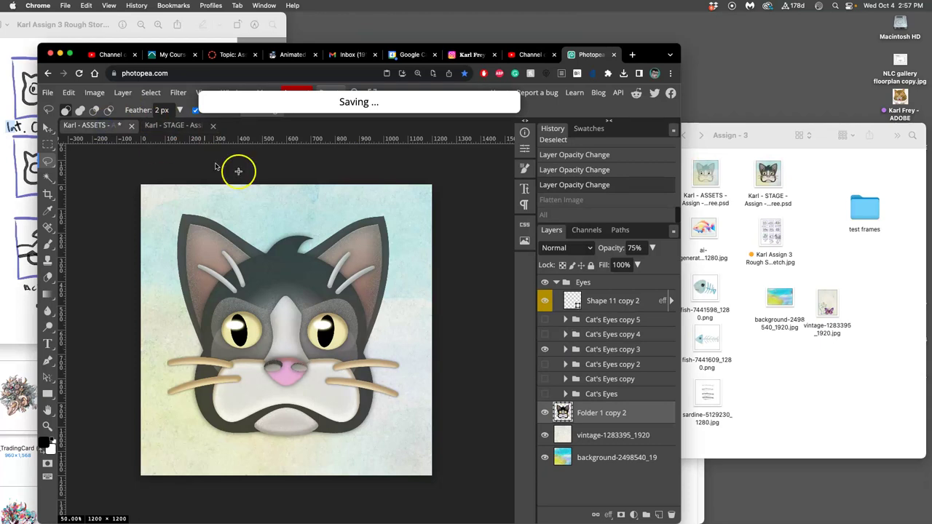
Step: Collapse the Eyes group and bring the Assign - 3 folder window forward
{"action": "left_click", "coordinate": [612, 285]}
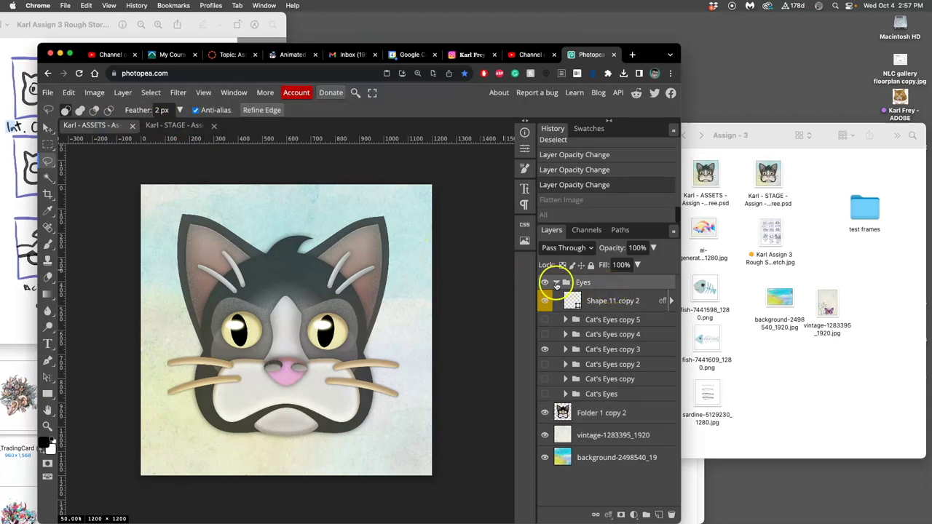
{"action": "left_click", "coordinate": [556, 283]}
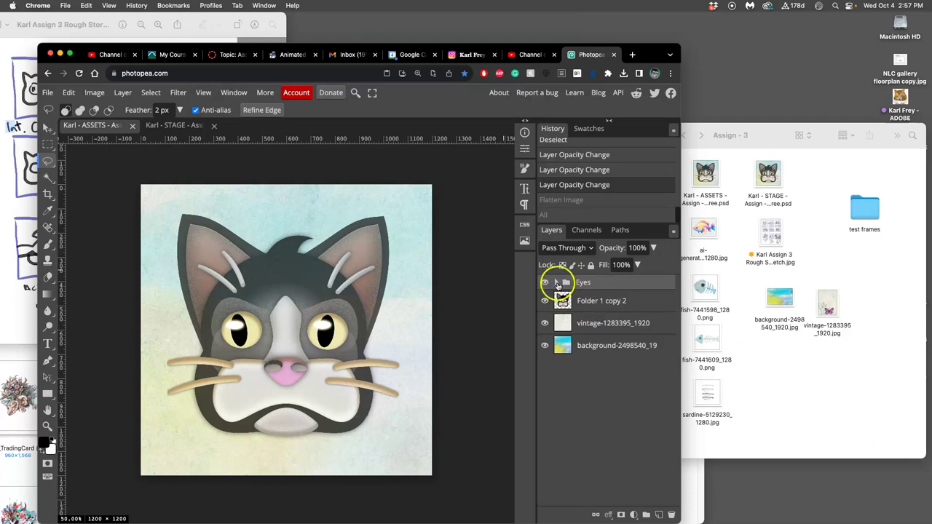
{"action": "left_click", "coordinate": [777, 263]}
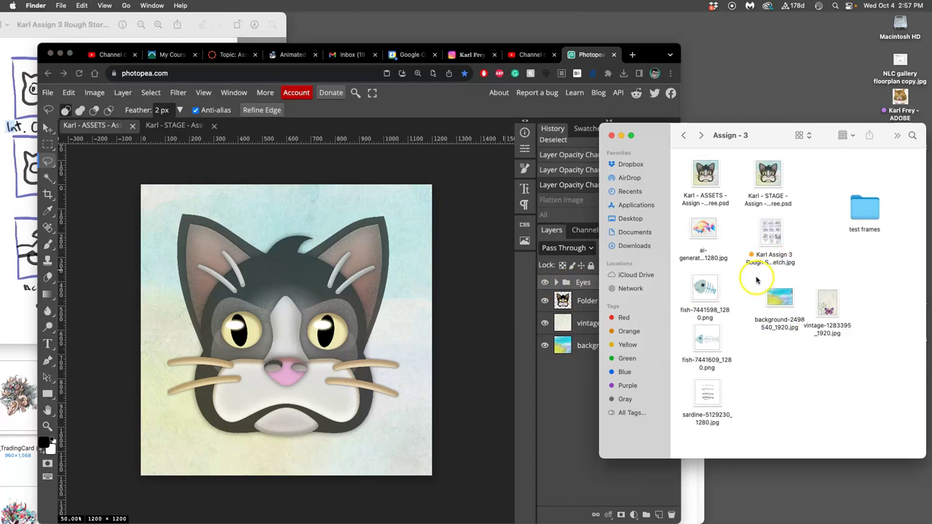
Step: Preview the sardine image, then drag it from the folder into the ASSETS canvas
{"action": "double_click", "coordinate": [709, 393]}
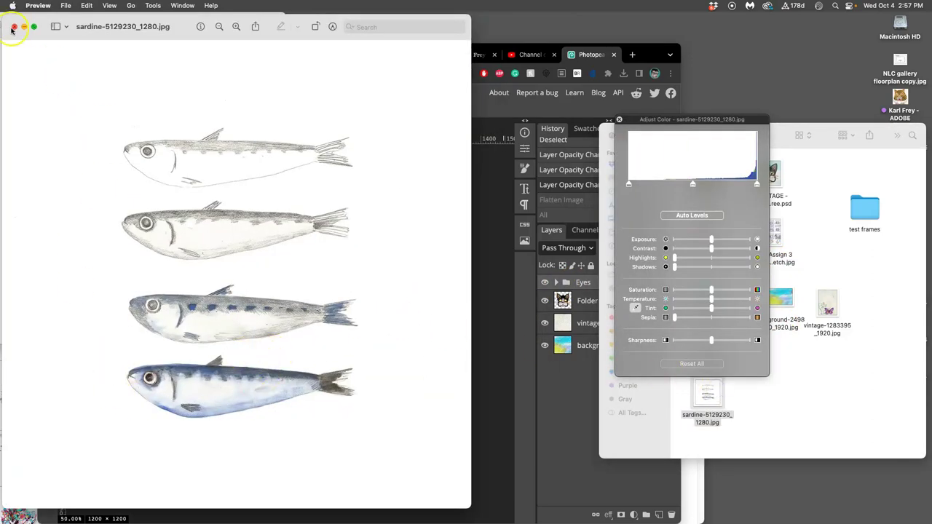
{"action": "left_click", "coordinate": [13, 28]}
{"action": "left_click", "coordinate": [776, 389]}
{"action": "left_click", "coordinate": [710, 396]}
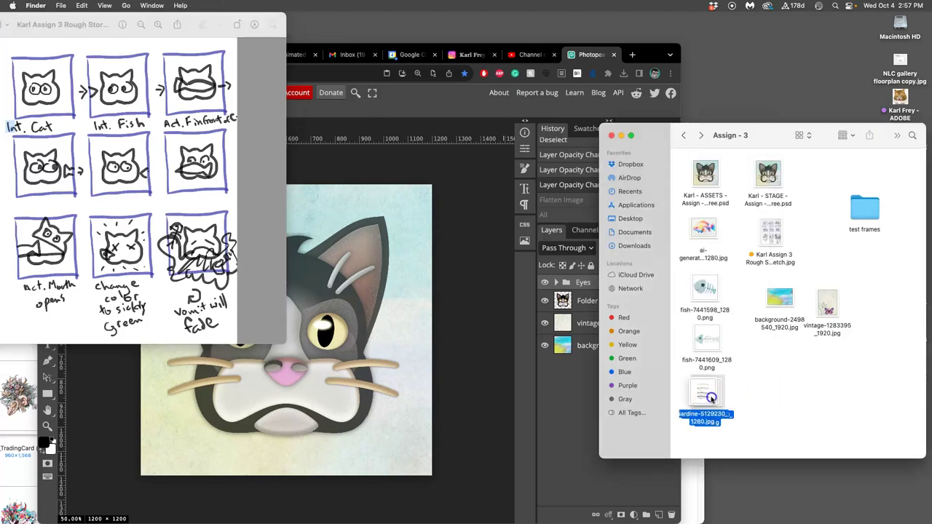
{"action": "left_click_drag", "start_coordinate": [710, 396], "coordinate": [360, 345]}
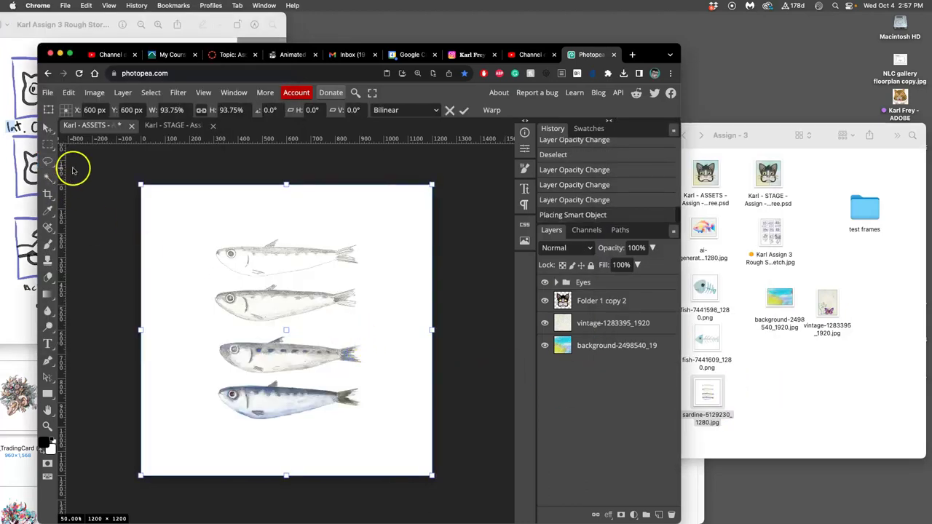
Step: Lasso the bottom blue sardine and copy it onto a new Layer 1
{"action": "left_click", "coordinate": [48, 162]}
{"action": "left_click_drag", "start_coordinate": [348, 380], "coordinate": [206, 382]}
{"action": "mouse_move", "coordinate": [257, 428]}
{"action": "left_mouse_down"}
{"action": "mouse_move", "coordinate": [361, 424]}
{"action": "mouse_move", "coordinate": [389, 399]}
{"action": "mouse_move", "coordinate": [360, 382]}
{"action": "left_mouse_up"}
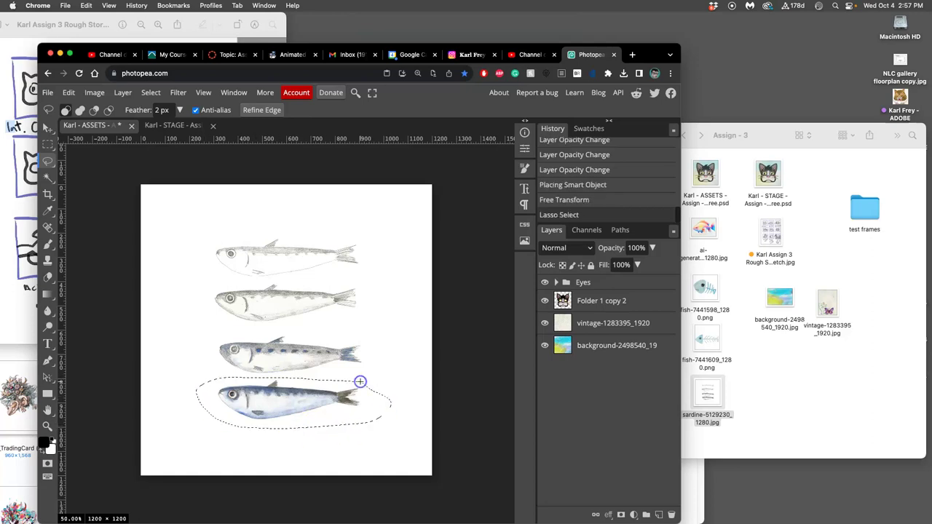
{"action": "key", "text": "super+j"}
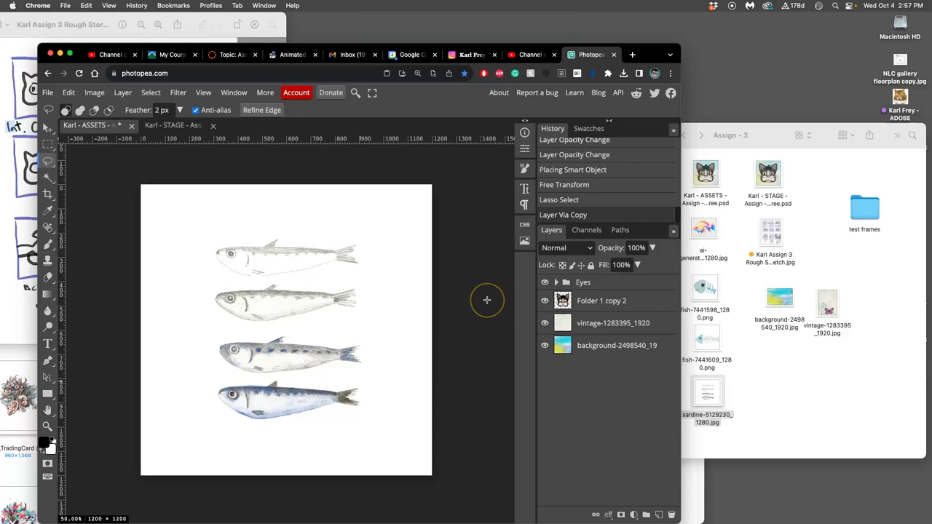
{"action": "key", "text": "super+d"}
Step: Move Layer 1 to the top of the stack and delete the sardine-5129230_128 image layer
{"action": "left_click", "coordinate": [557, 282]}
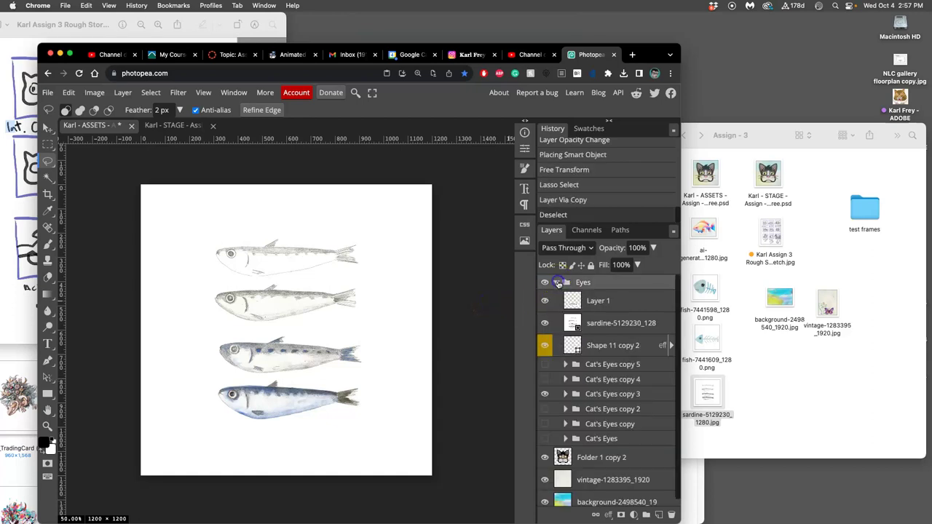
{"action": "left_click_drag", "start_coordinate": [597, 301], "coordinate": [594, 276]}
{"action": "left_click", "coordinate": [595, 300]}
{"action": "left_click", "coordinate": [603, 322]}
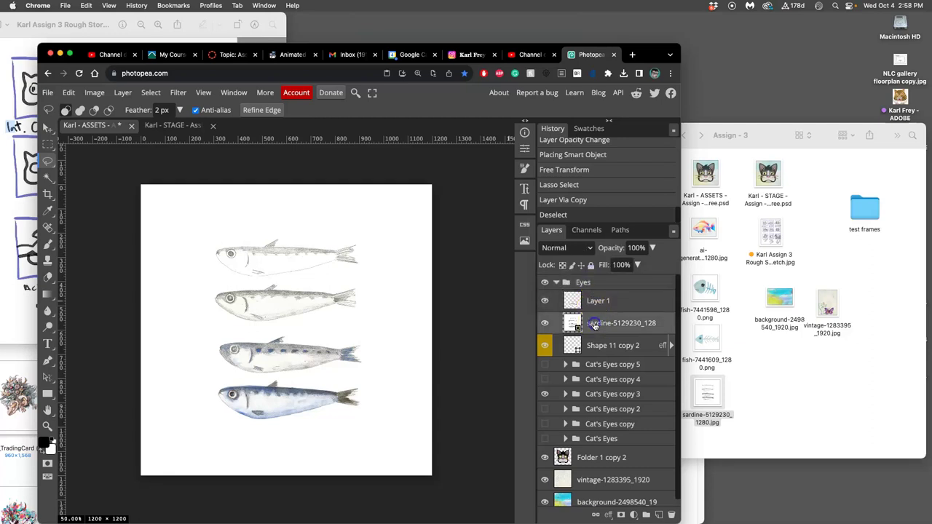
{"action": "left_click", "coordinate": [597, 306]}
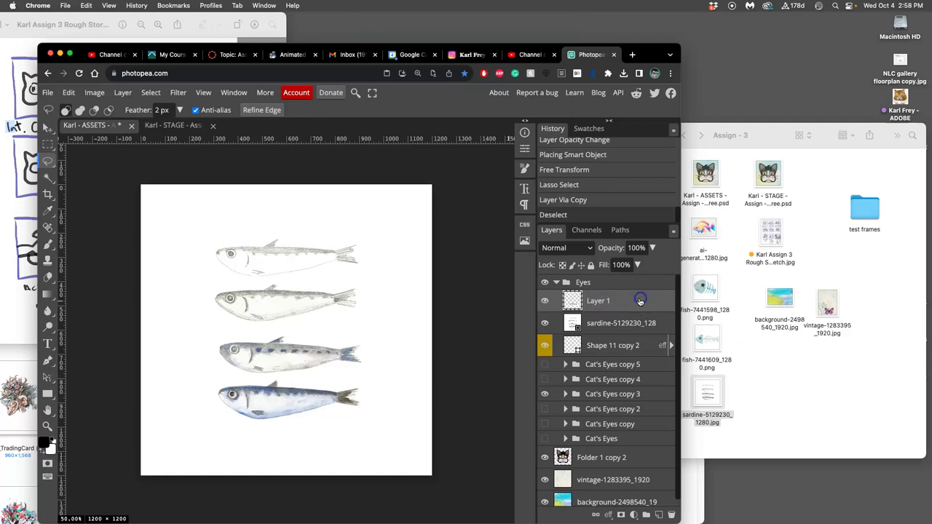
{"action": "key", "text": "ctrl+bracketright"}
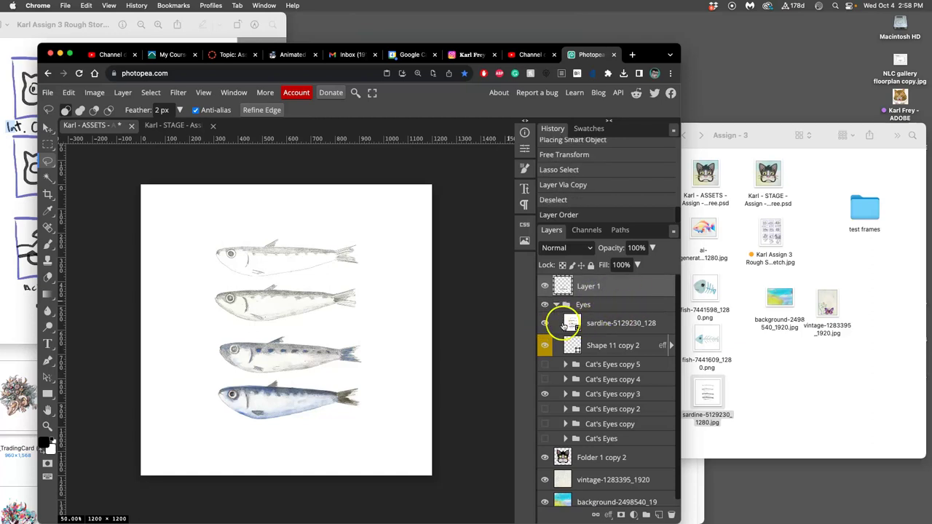
{"action": "left_click", "coordinate": [593, 324]}
{"action": "key", "text": "Delete"}
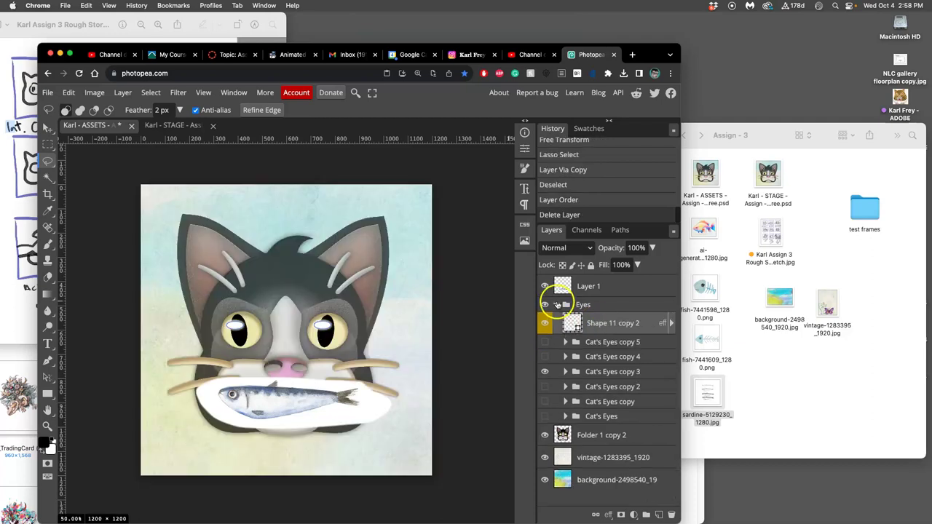
{"action": "left_click", "coordinate": [556, 304]}
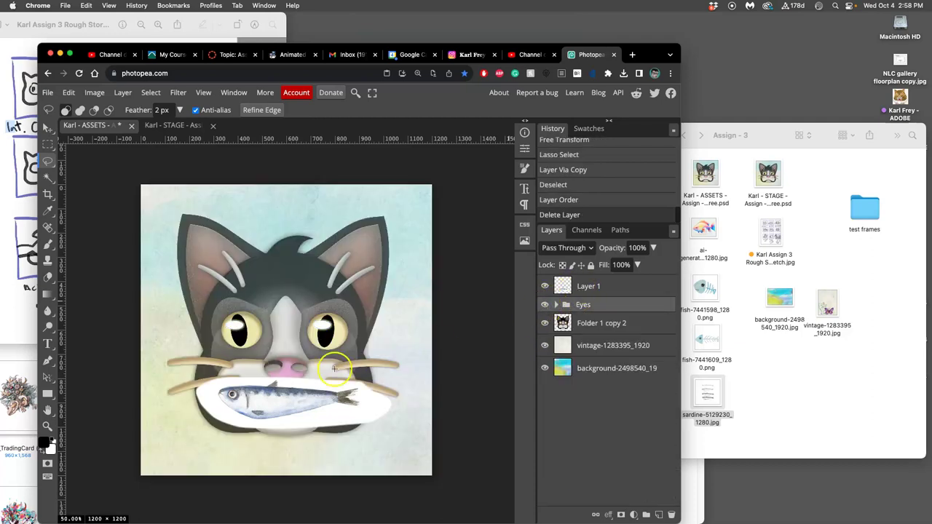
Step: Magic Wand the contiguous white plate around the fish on Layer 1 and delete it
{"action": "left_click", "coordinate": [49, 179]}
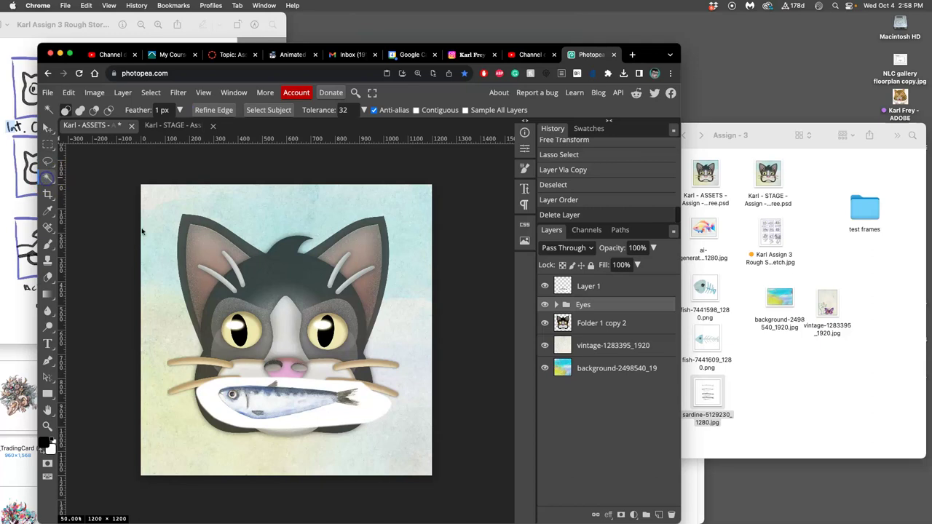
{"action": "left_click", "coordinate": [366, 405]}
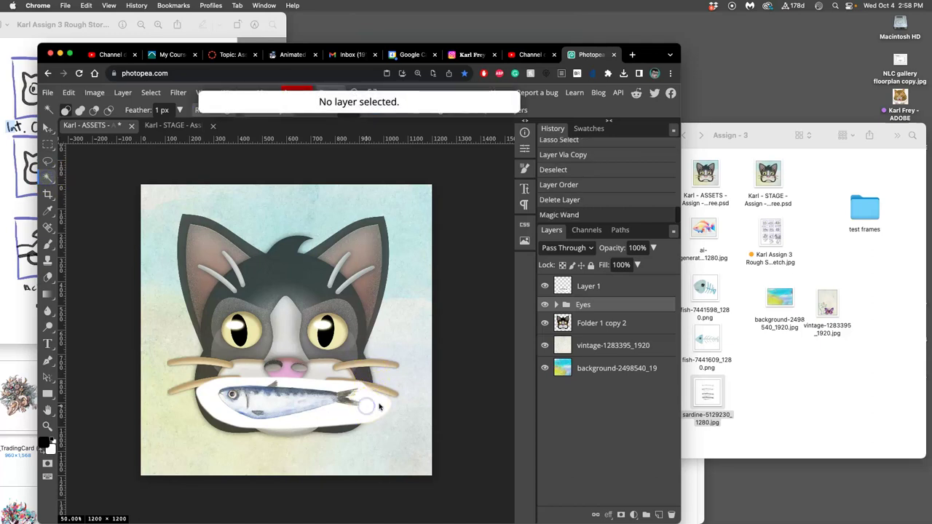
{"action": "left_click", "coordinate": [595, 285]}
{"action": "left_click", "coordinate": [378, 404]}
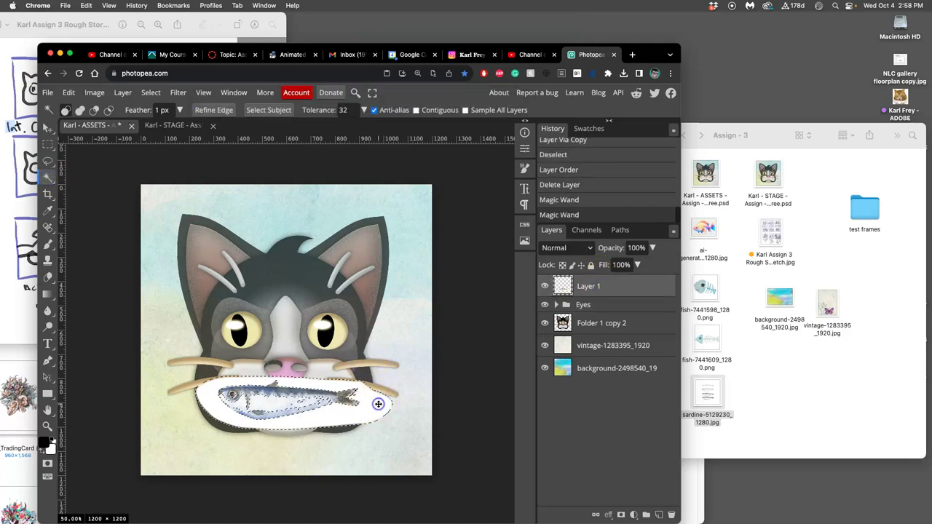
{"action": "left_click", "coordinate": [414, 110]}
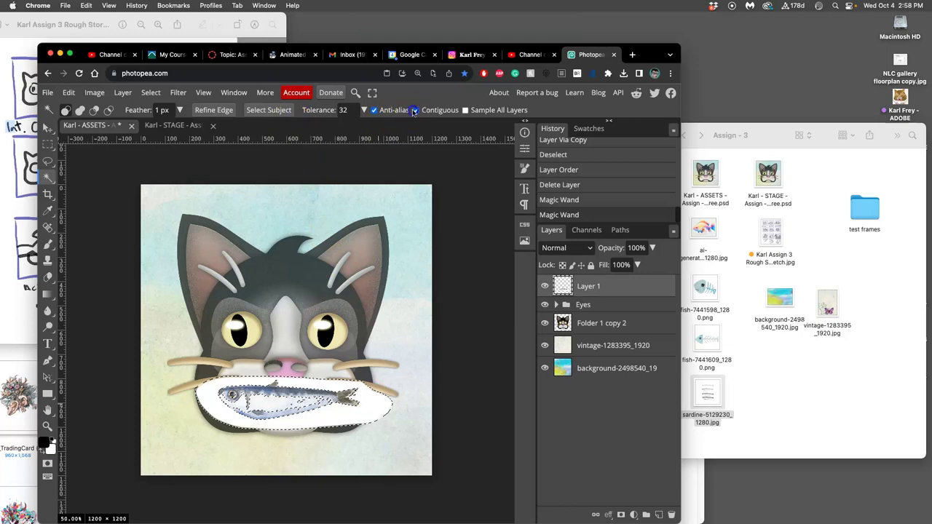
{"action": "left_click_drag", "start_coordinate": [371, 403], "coordinate": [370, 409]}
{"action": "left_click", "coordinate": [362, 413]}
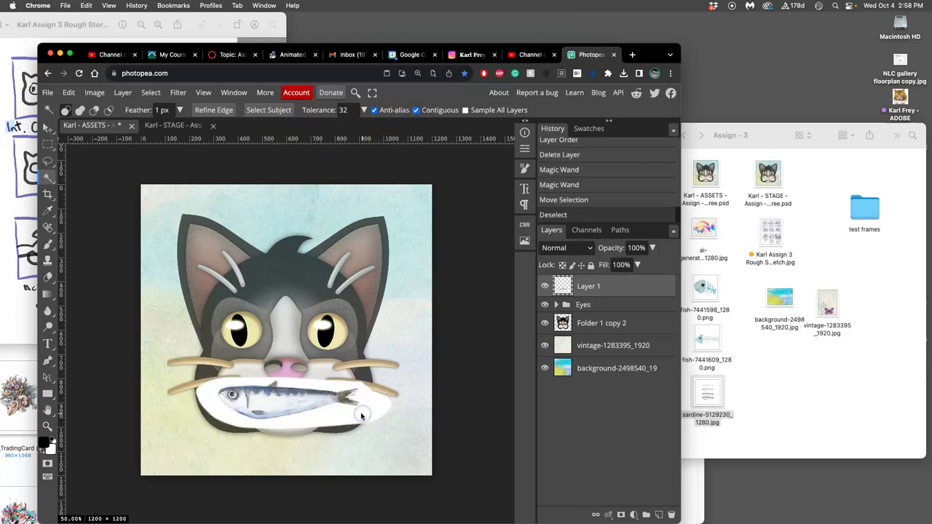
{"action": "left_click", "coordinate": [362, 414]}
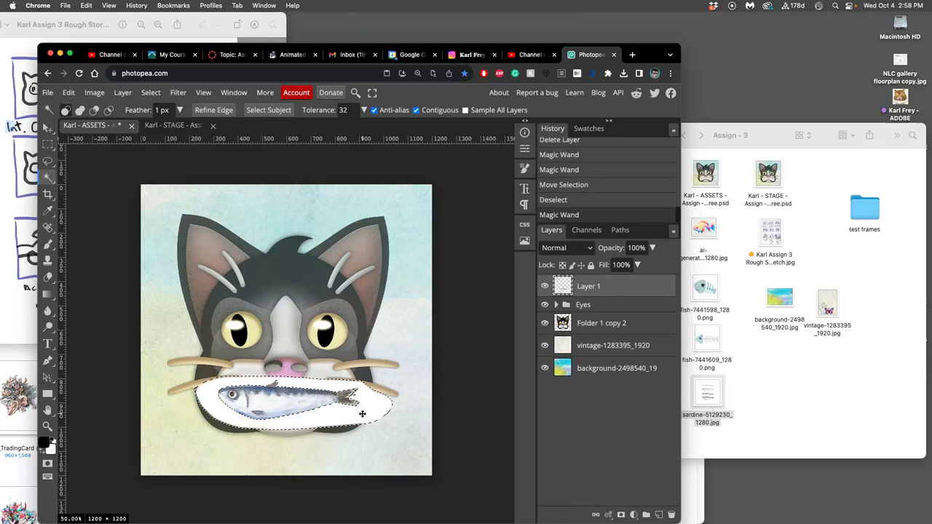
{"action": "key", "text": "Delete"}
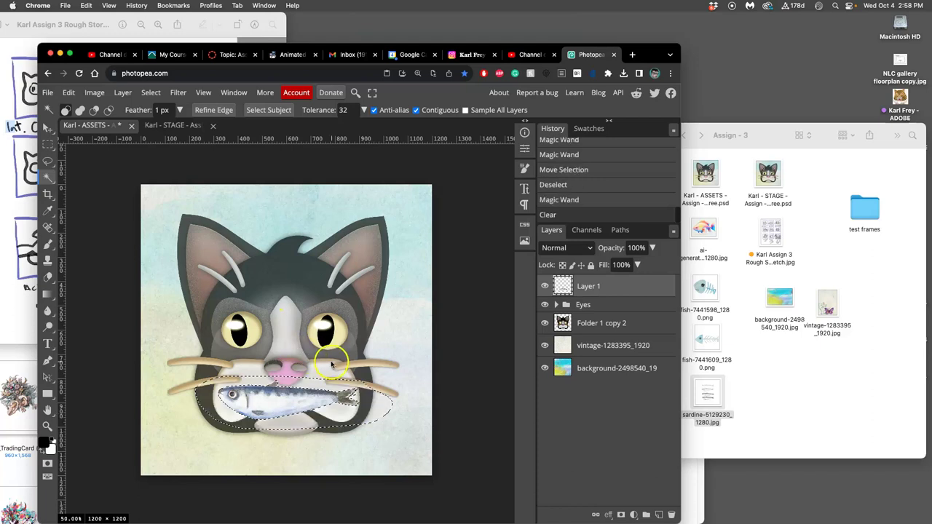
{"action": "key", "text": "super+d"}
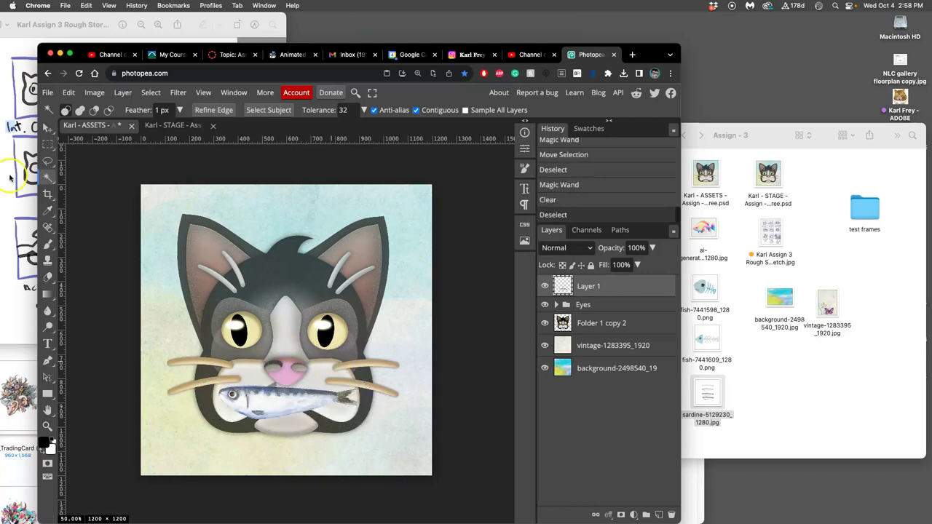
Step: Flip the sardine horizontally and position it peeking in from the canvas's left edge
{"action": "left_click", "coordinate": [48, 127]}
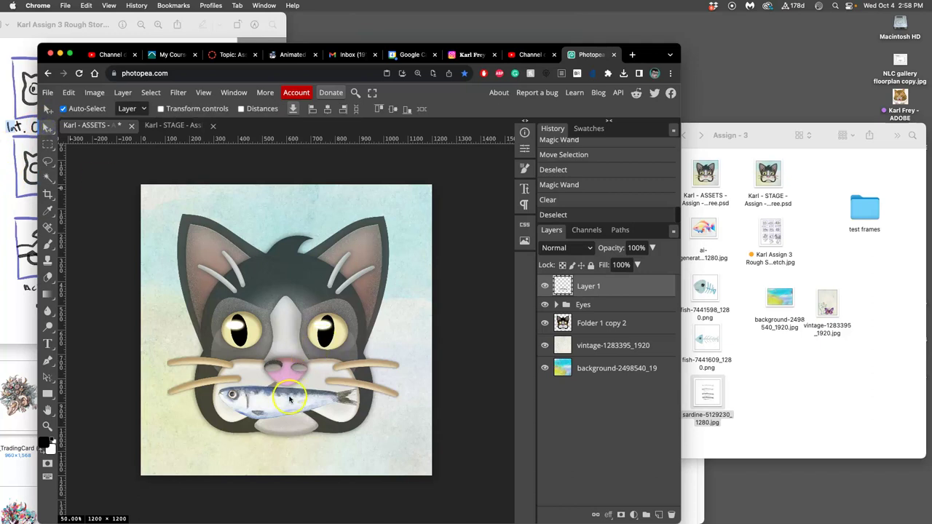
{"action": "left_click_drag", "start_coordinate": [294, 401], "coordinate": [406, 405]}
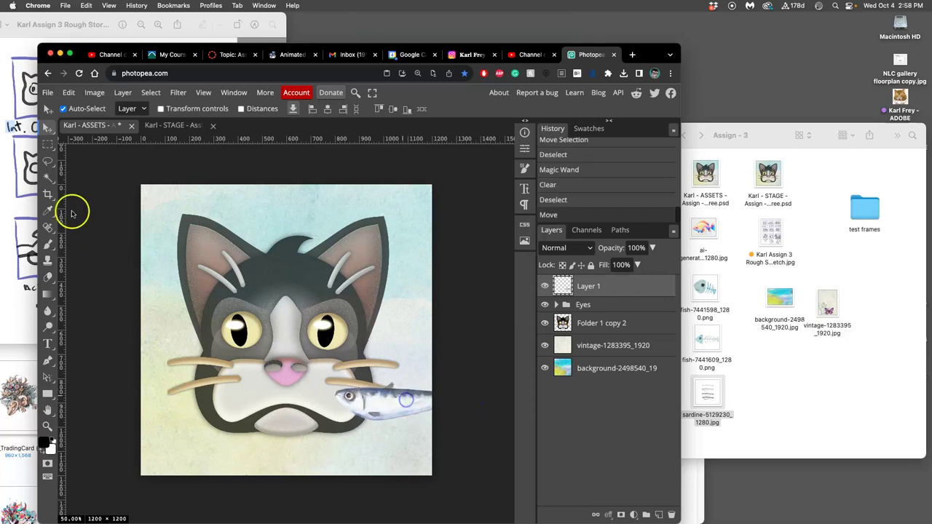
{"action": "left_click", "coordinate": [19, 203]}
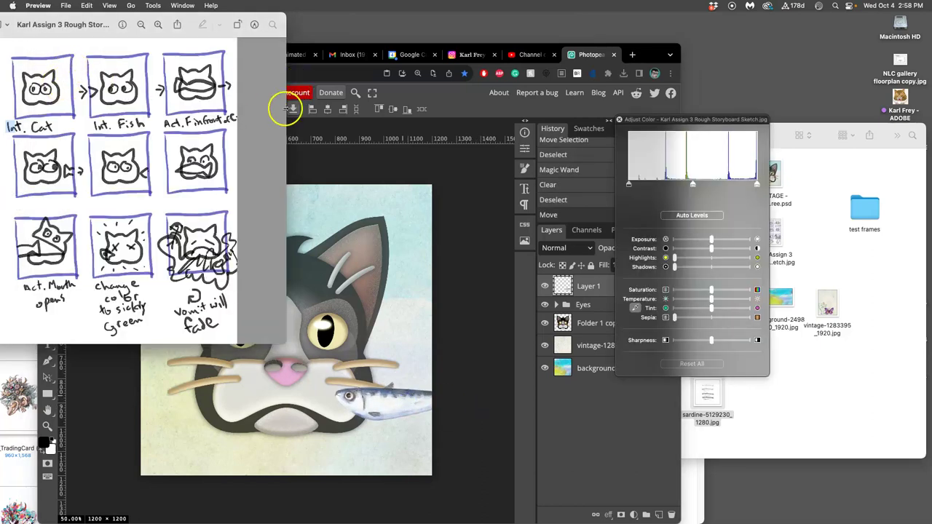
{"action": "left_click", "coordinate": [376, 400]}
{"action": "left_click_drag", "start_coordinate": [376, 399], "coordinate": [247, 352]}
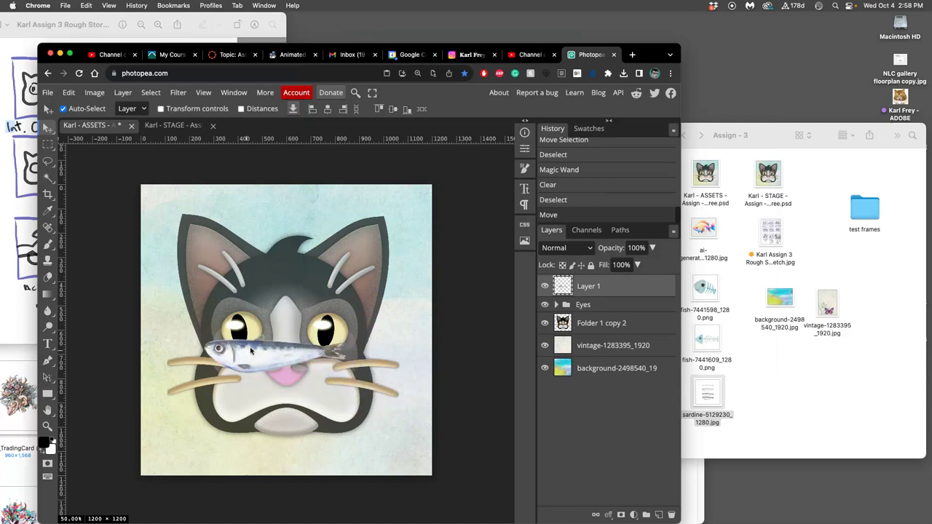
{"action": "key", "text": "super+t"}
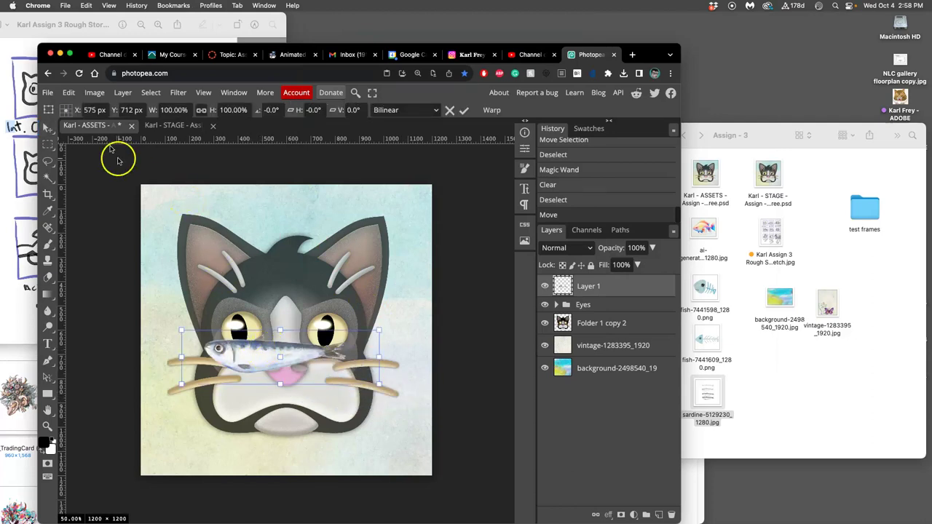
{"action": "right_click", "coordinate": [249, 352]}
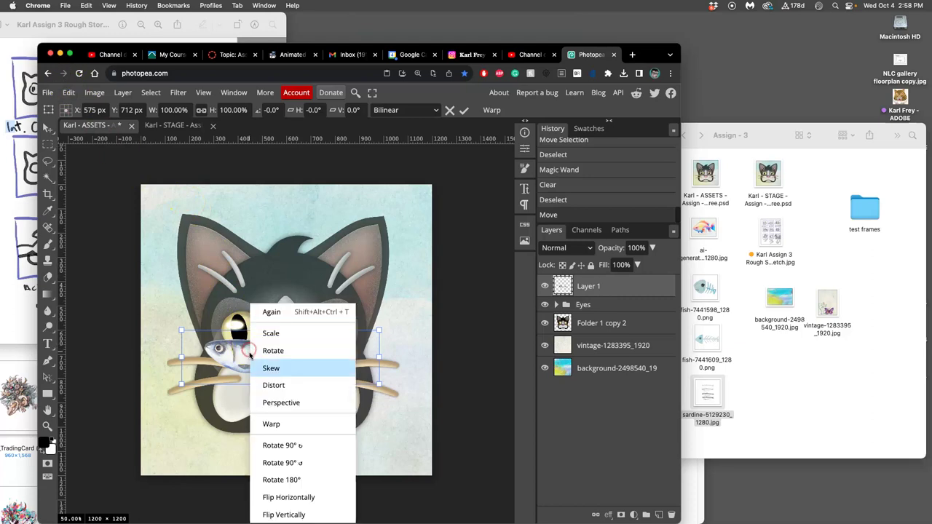
{"action": "left_click", "coordinate": [304, 497]}
{"action": "left_click_drag", "start_coordinate": [297, 362], "coordinate": [114, 366]}
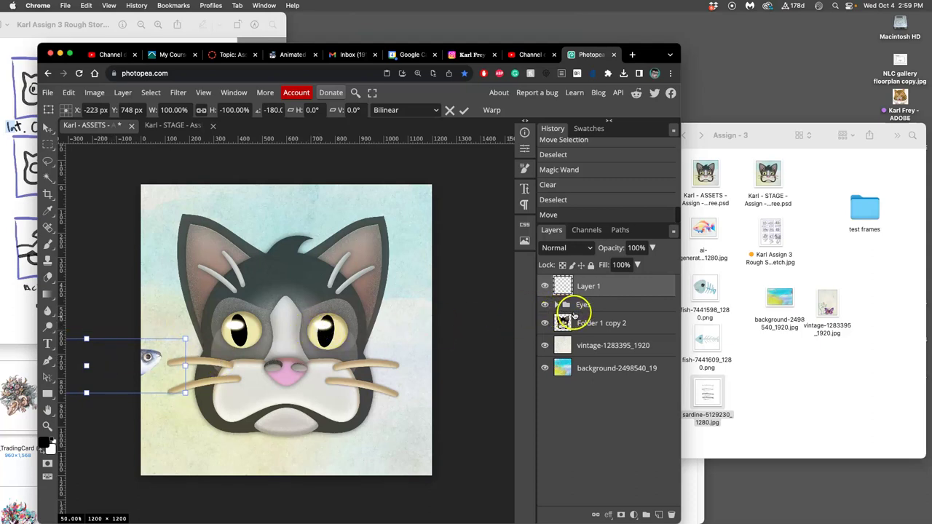
Step: Rename the sardine layer to 'Small Fry'
{"action": "left_click", "coordinate": [612, 289]}
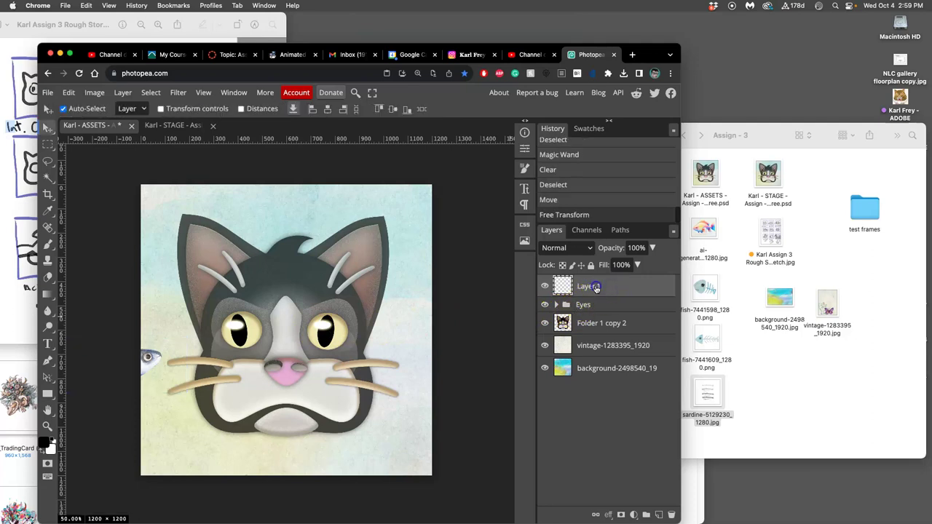
{"action": "double_click", "coordinate": [595, 287]}
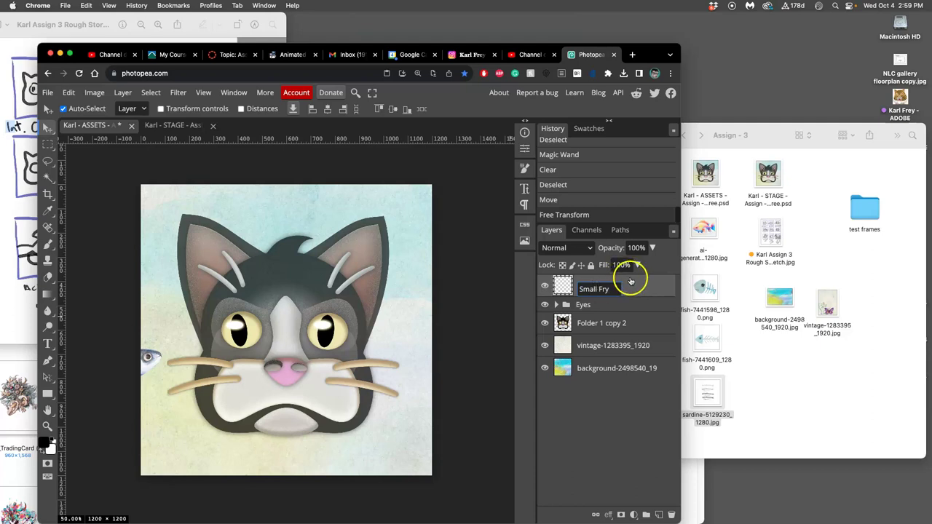
{"action": "left_click", "coordinate": [653, 283]}
{"action": "left_click", "coordinate": [652, 289]}
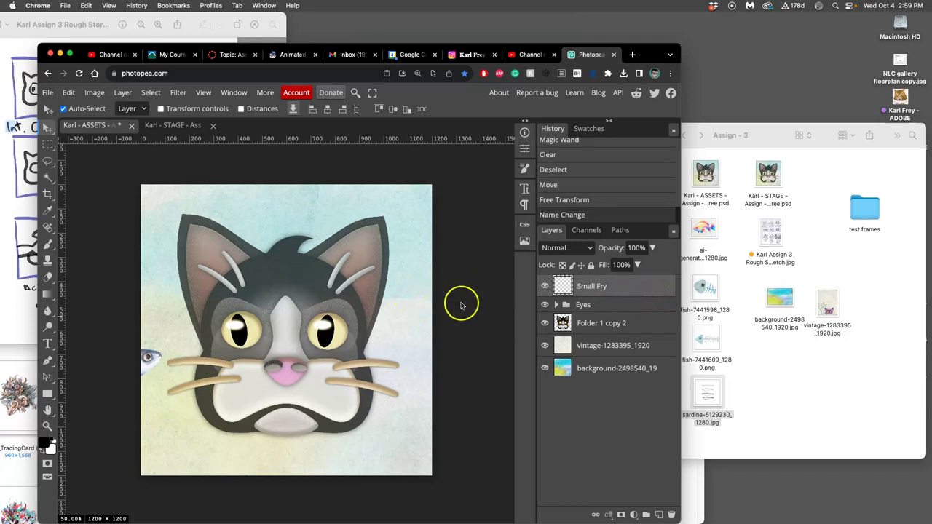
Step: Duplicate the sardine four times, moving each copy further from the left eye toward the upper-right edge
{"action": "key", "text": "super+j"}
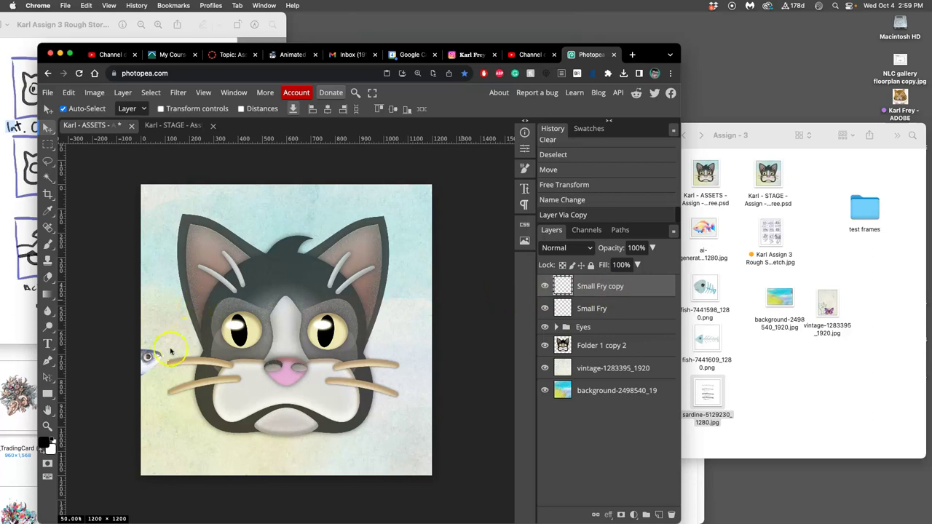
{"action": "left_click_drag", "start_coordinate": [149, 355], "coordinate": [247, 332]}
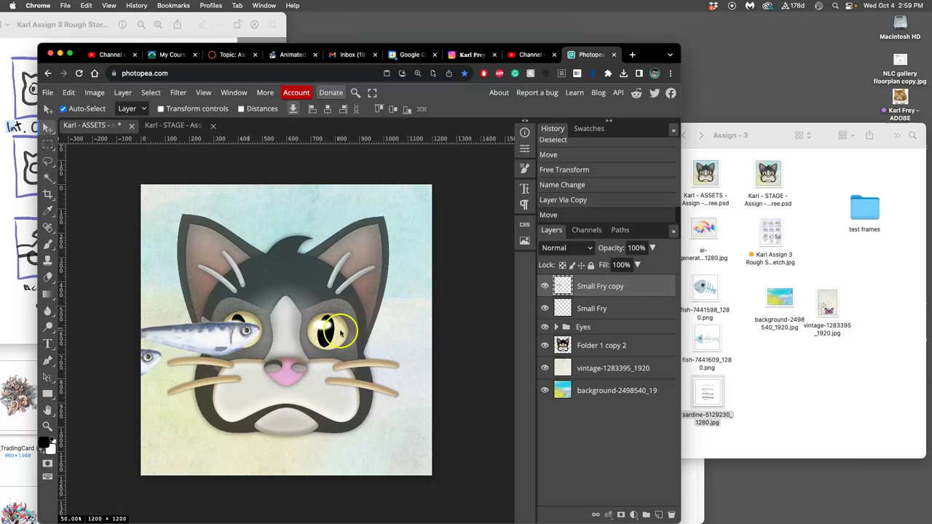
{"action": "key", "text": "ctrl+j"}
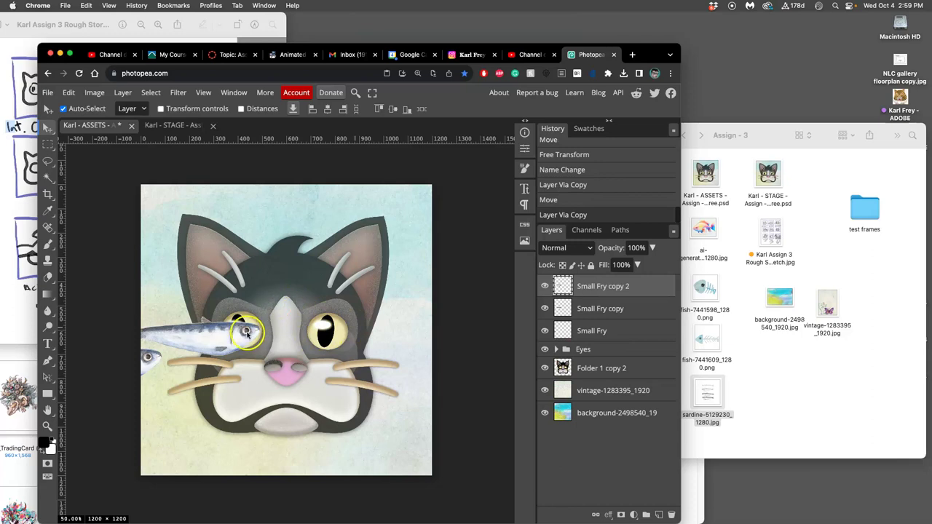
{"action": "left_click_drag", "start_coordinate": [247, 332], "coordinate": [363, 308]}
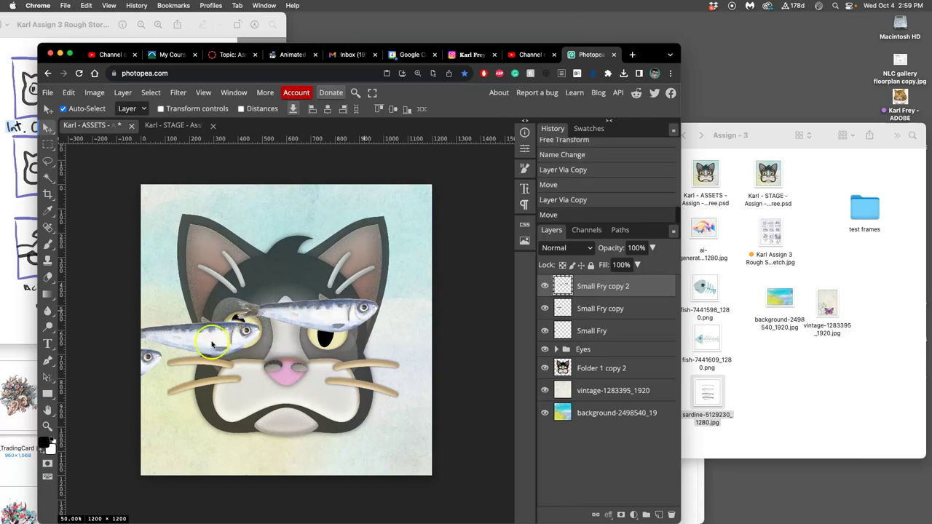
{"action": "key", "text": "super+j"}
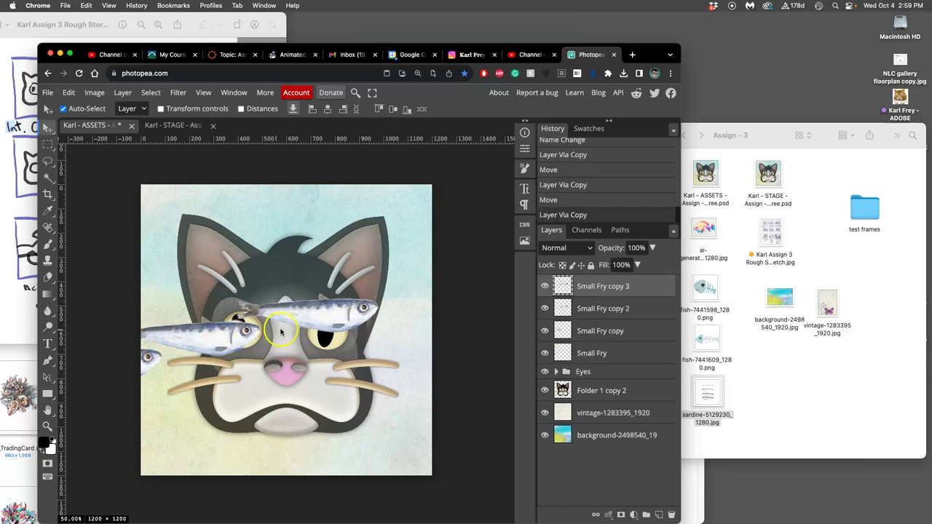
{"action": "left_click_drag", "start_coordinate": [308, 329], "coordinate": [432, 294]}
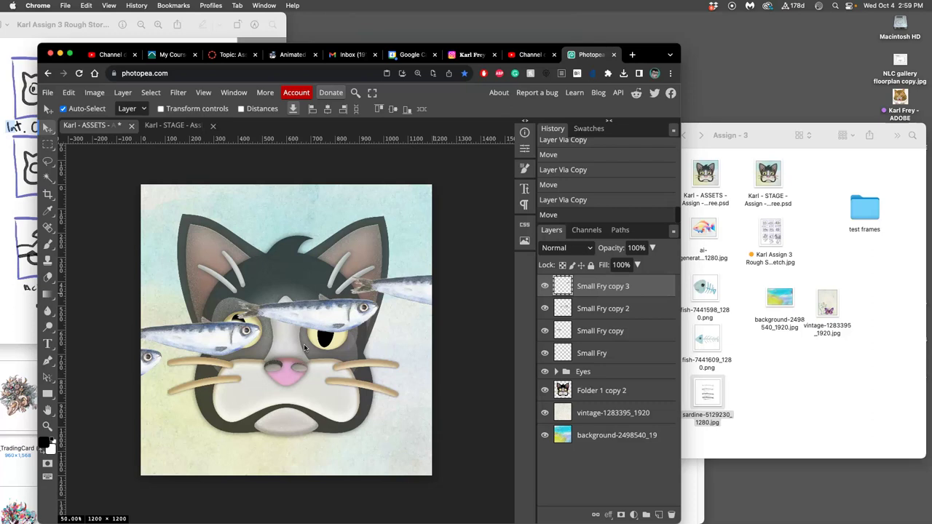
{"action": "key", "text": "super+j"}
{"action": "left_click_drag", "start_coordinate": [304, 343], "coordinate": [416, 268]}
Step: Delete Small Fry copy 4 and hide Small Fry copy, copy 2 and copy 3
{"action": "key", "text": "Delete"}
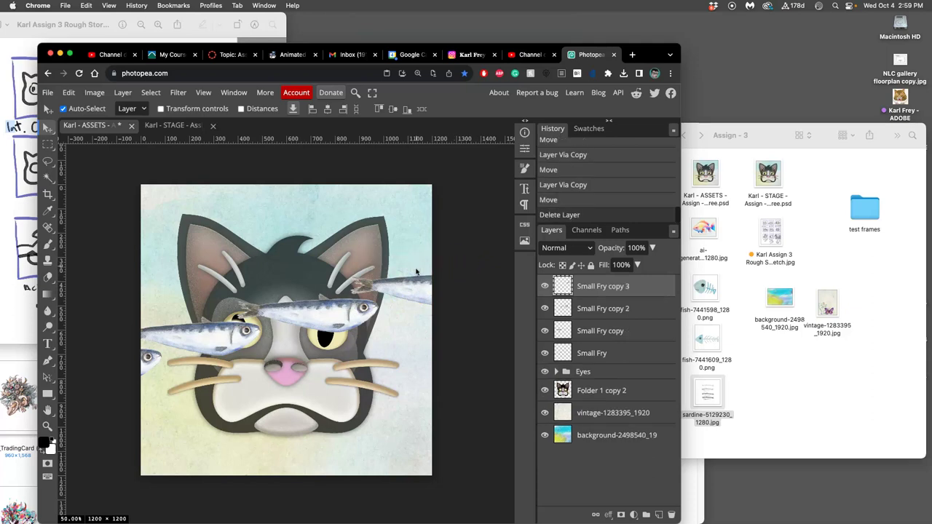
{"action": "left_click", "coordinate": [544, 286]}
{"action": "left_click", "coordinate": [544, 308]}
{"action": "left_click", "coordinate": [545, 331]}
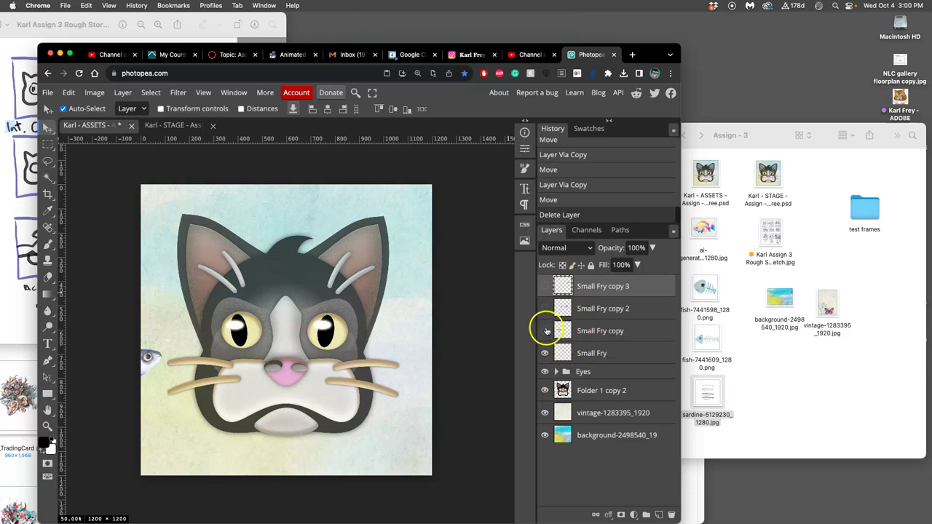
{"action": "left_click", "coordinate": [545, 330]}
{"action": "left_click", "coordinate": [545, 309]}
{"action": "left_click", "coordinate": [544, 286]}
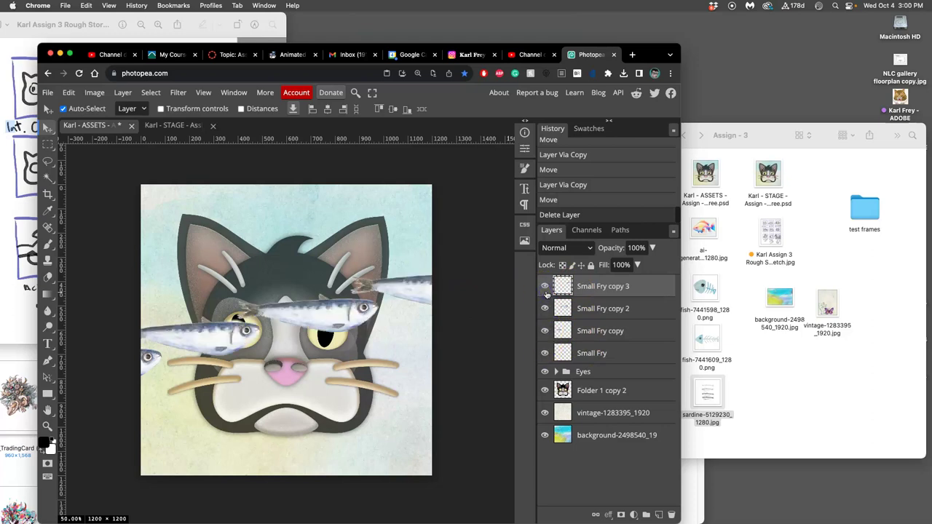
{"action": "left_click", "coordinate": [544, 287]}
{"action": "left_click", "coordinate": [545, 309]}
{"action": "left_click", "coordinate": [544, 330]}
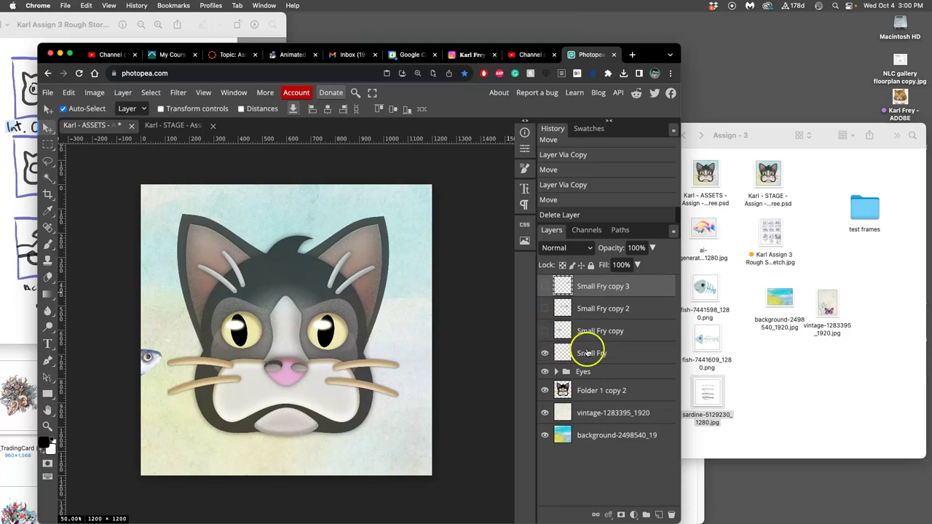
Step: Select the original Small Fry layer and expand the Eyes group
{"action": "left_click", "coordinate": [586, 352]}
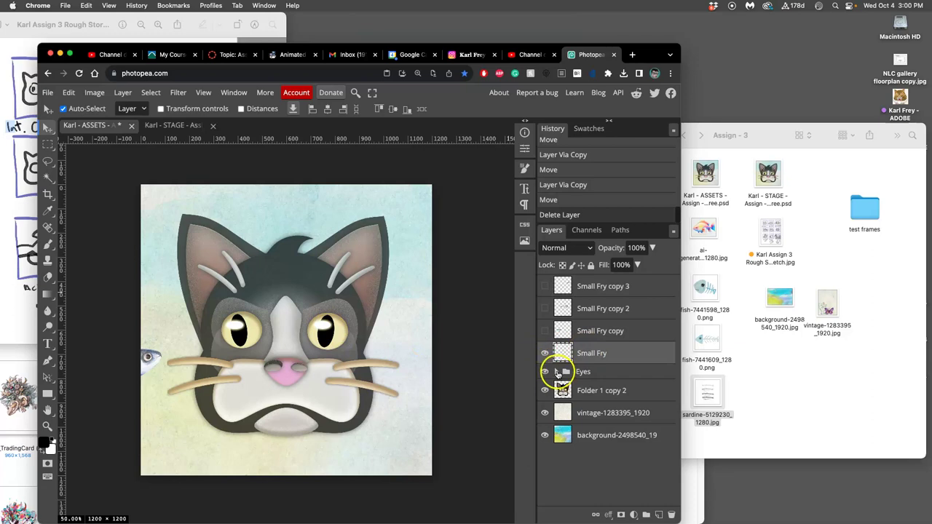
{"action": "left_click", "coordinate": [556, 371]}
{"action": "scroll", "coordinate": [611, 386], "scroll_direction": "down", "scroll_amount": 1}
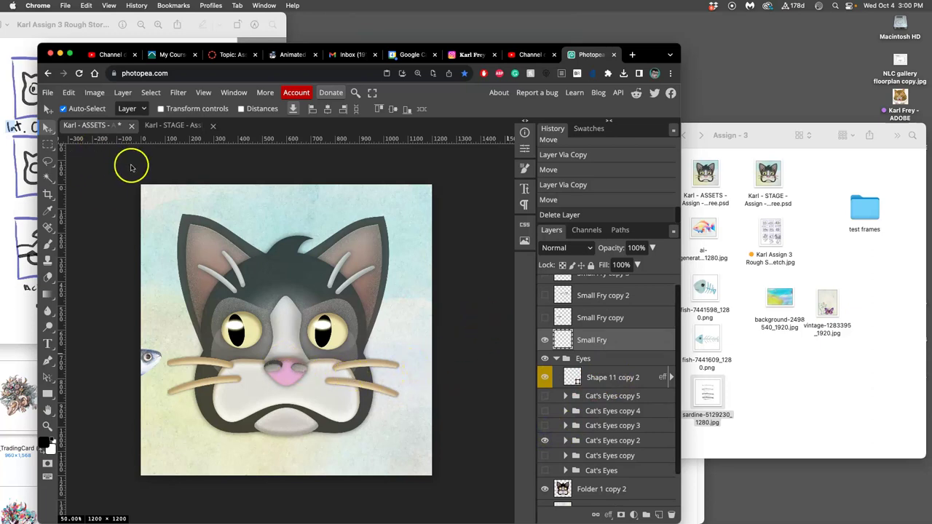
Step: Save ASSETS, flatten it and select the whole frame, then restore its layers from History
{"action": "key", "text": "super+s"}
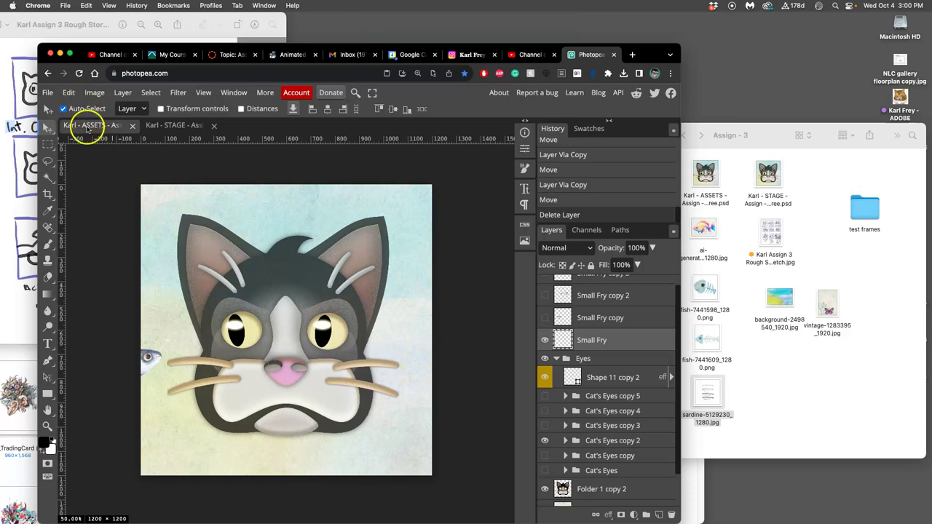
{"action": "left_click", "coordinate": [122, 92]}
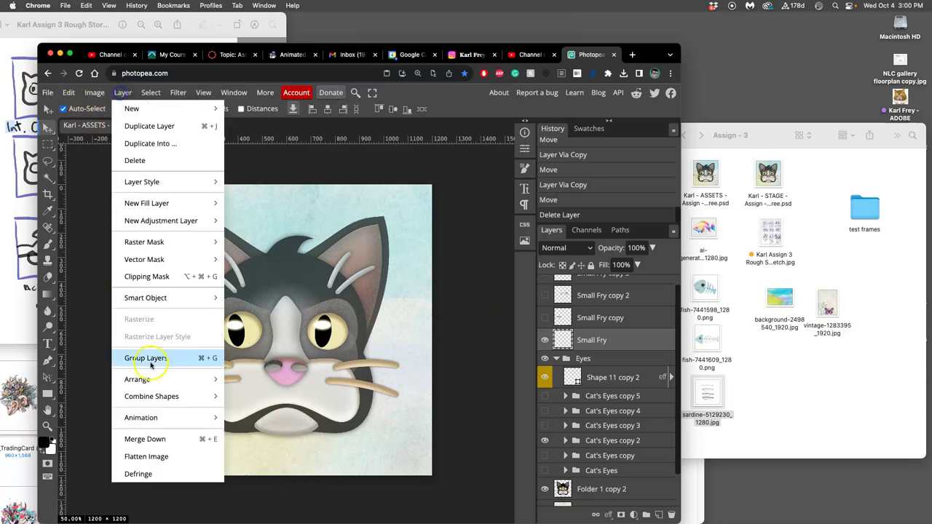
{"action": "left_click", "coordinate": [168, 456]}
{"action": "key", "text": "ctrl+a"}
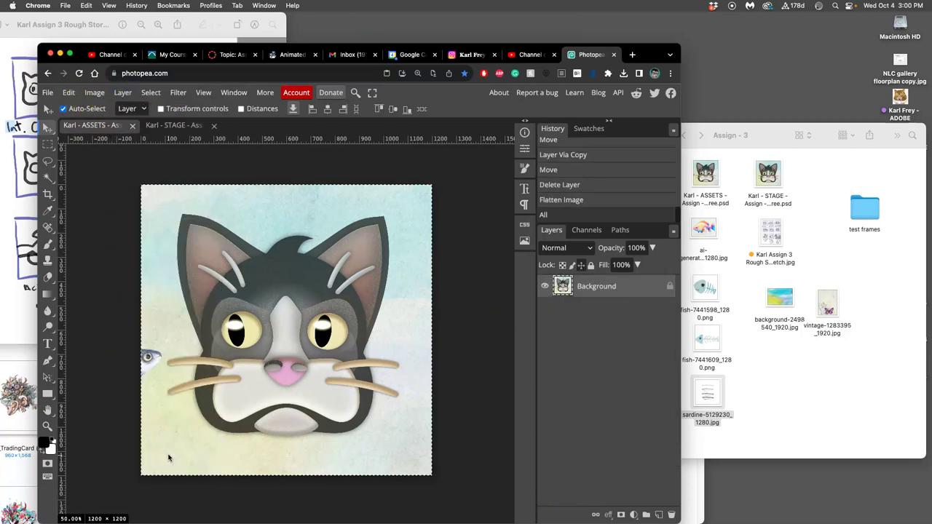
{"action": "left_click", "coordinate": [572, 184]}
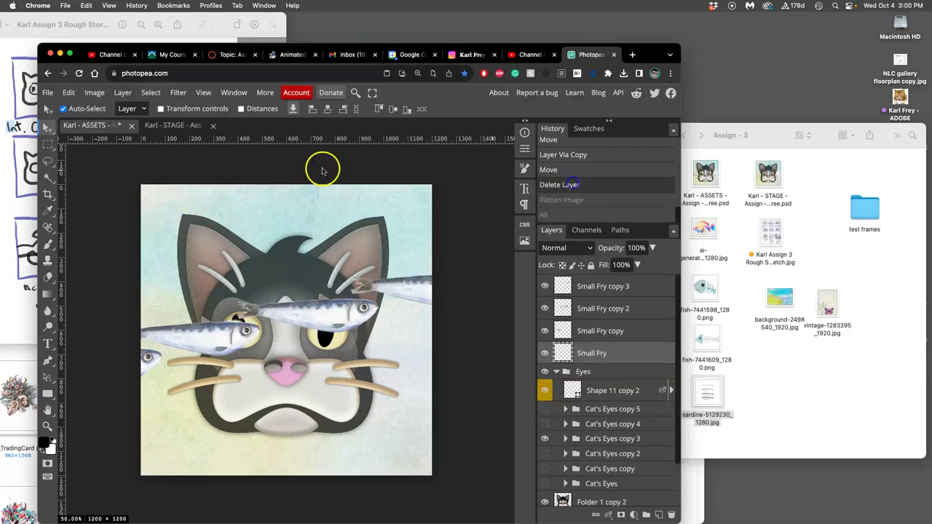
Step: Paste the flattened frame into STAGE as Layer 8, removing the extra pasted copies
{"action": "left_click", "coordinate": [172, 126]}
{"action": "key", "text": "ctrl+v"}
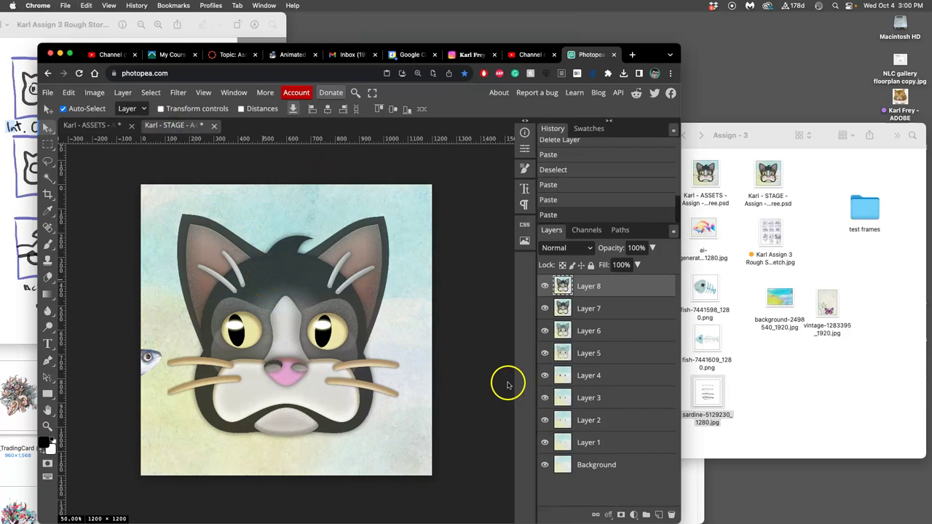
{"action": "key", "text": "ctrl+v"}
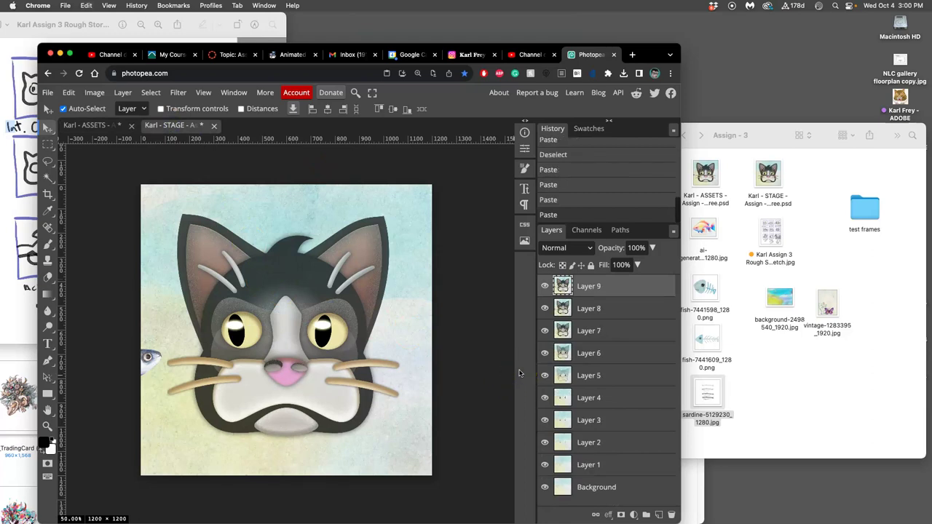
{"action": "key", "text": "ctrl+v"}
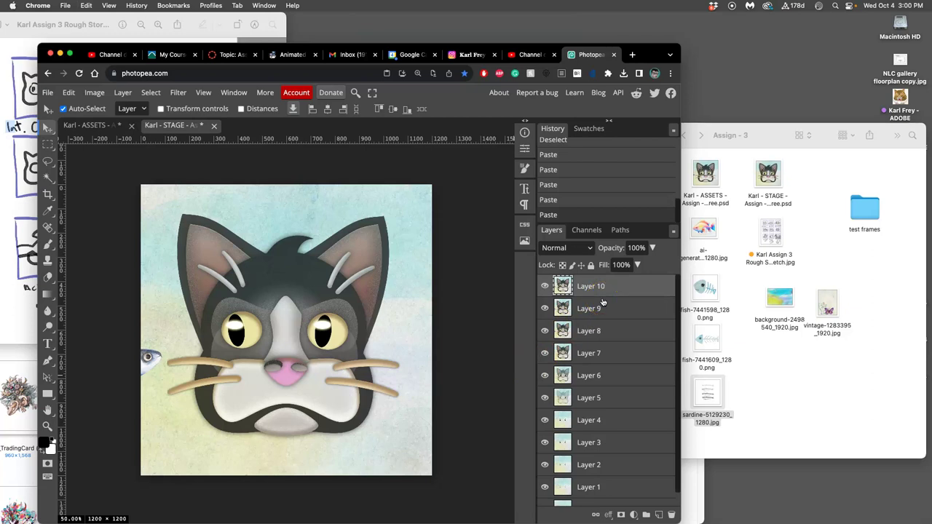
{"action": "key", "text": "Delete"}
{"action": "key", "text": "Delete"}
Step: Toggle Layer 8 repeatedly to compare it with the previous frame, then return to ASSETS
{"action": "left_click", "coordinate": [546, 287]}
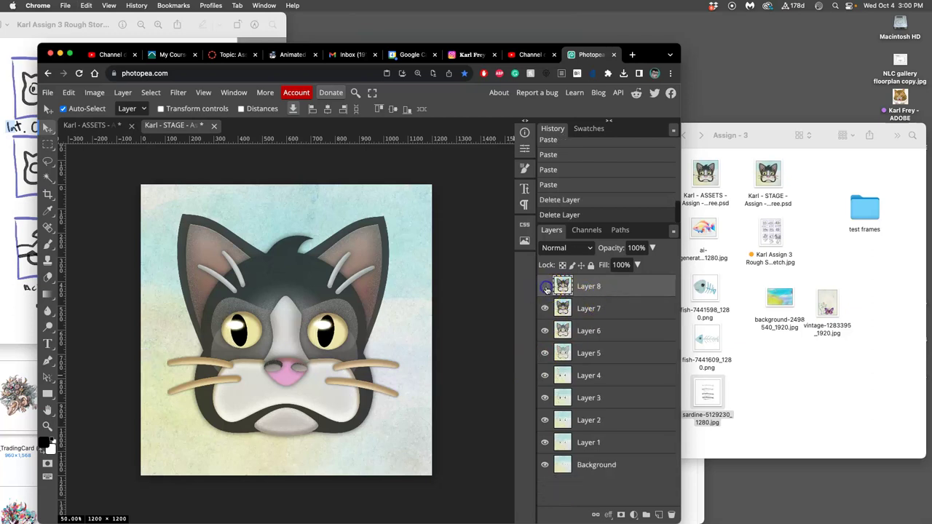
{"action": "left_click", "coordinate": [545, 287]}
{"action": "left_click", "coordinate": [545, 286]}
{"action": "left_click", "coordinate": [545, 287]}
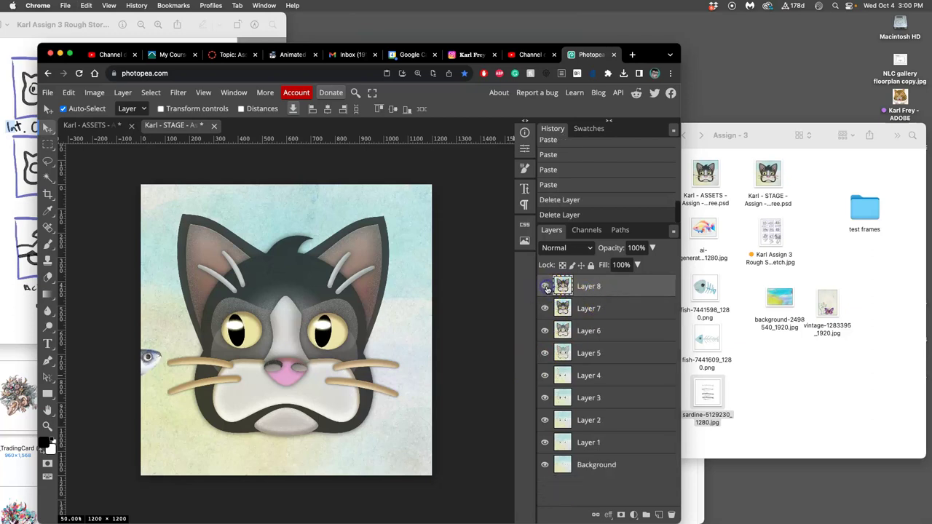
{"action": "left_click", "coordinate": [545, 287]}
{"action": "left_click", "coordinate": [545, 287]}
{"action": "left_click", "coordinate": [545, 287]}
{"action": "left_click", "coordinate": [546, 287]}
{"action": "left_click", "coordinate": [546, 287]}
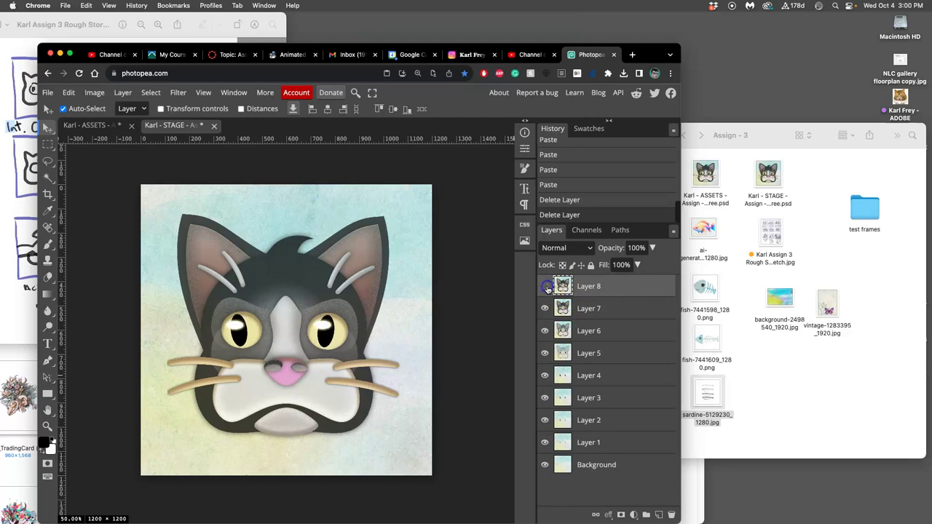
{"action": "left_click", "coordinate": [546, 287]}
{"action": "left_click", "coordinate": [546, 287]}
{"action": "left_click", "coordinate": [546, 286]}
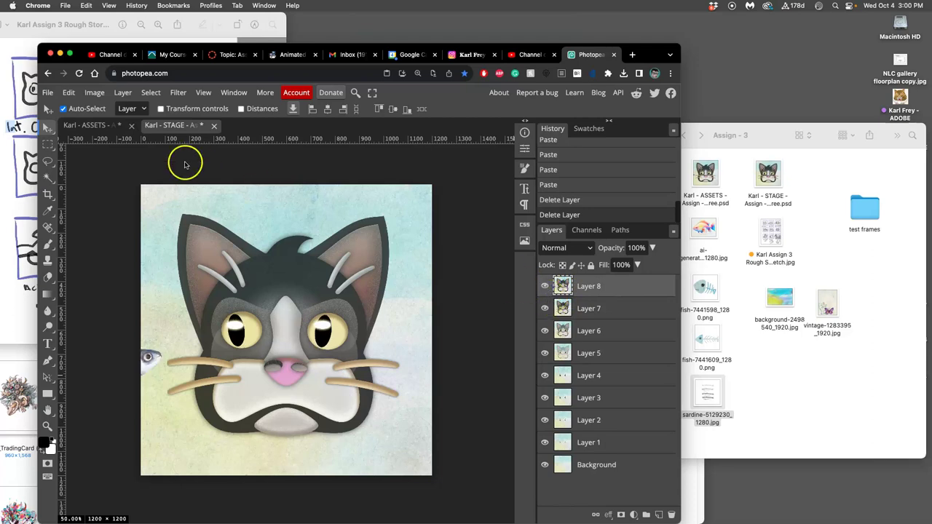
{"action": "left_click", "coordinate": [101, 125]}
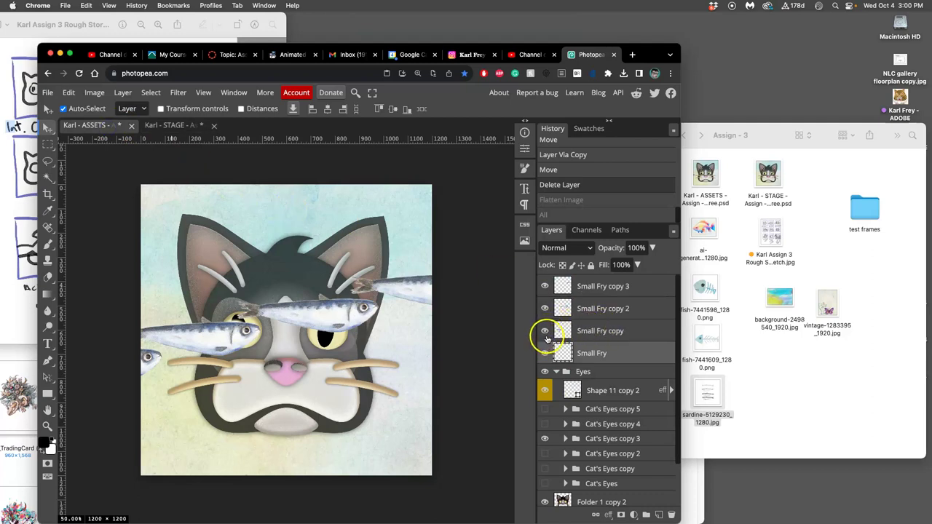
Step: Hide every sardine except Small Fry copy, testing the Cat's Eyes copy 2 pupils on and off
{"action": "left_click", "coordinate": [545, 353]}
{"action": "left_click", "coordinate": [545, 308]}
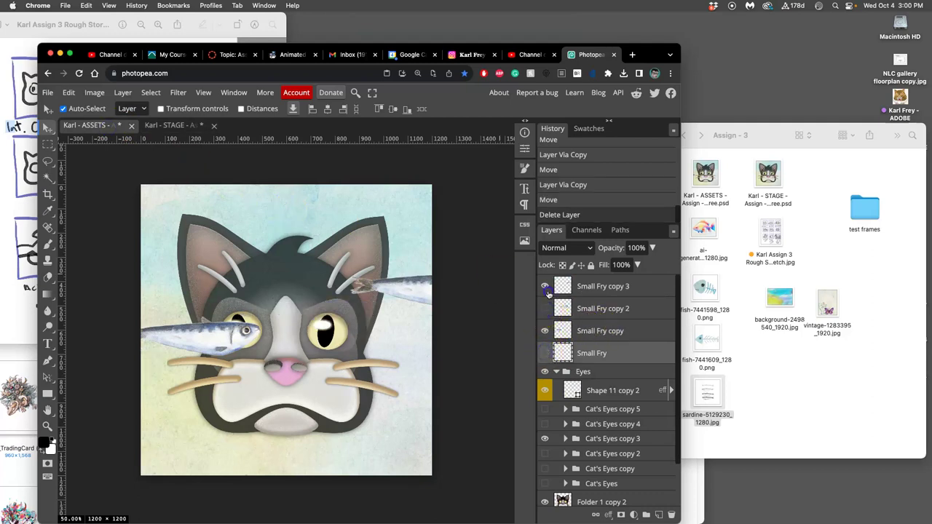
{"action": "left_click", "coordinate": [544, 286]}
{"action": "left_click", "coordinate": [545, 286]}
{"action": "left_click", "coordinate": [544, 286]}
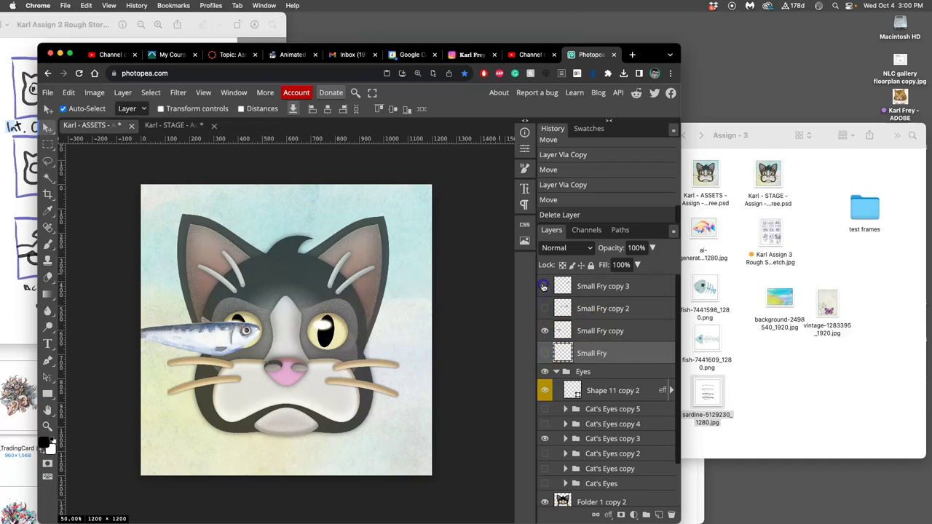
{"action": "scroll", "coordinate": [588, 433], "scroll_direction": "down", "scroll_amount": 1}
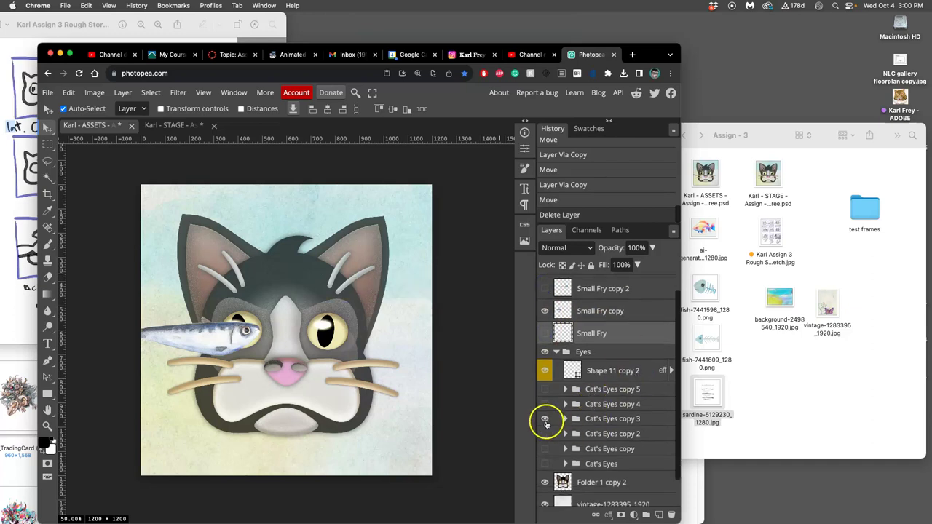
{"action": "left_click", "coordinate": [546, 434]}
{"action": "left_click", "coordinate": [546, 433]}
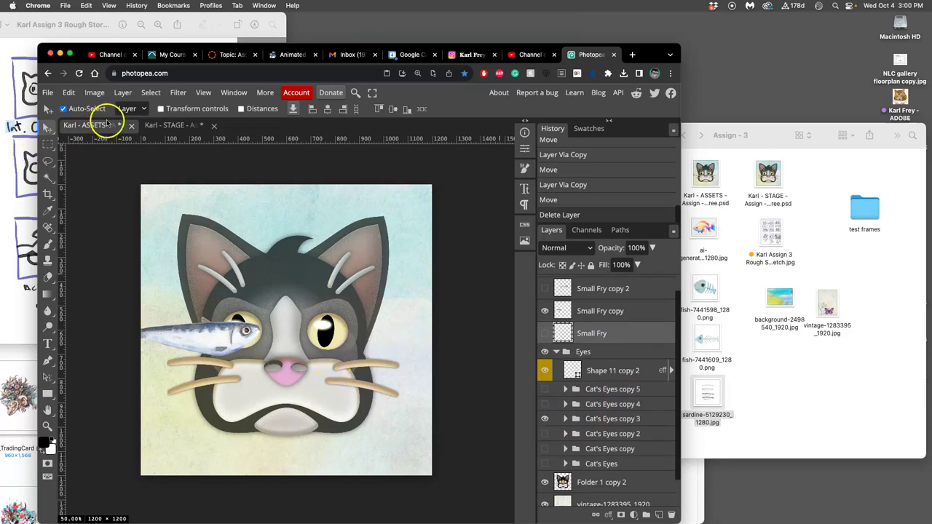
Step: Open and dismiss the Layer menu, then save the ASSETS file
{"action": "left_click", "coordinate": [121, 93]}
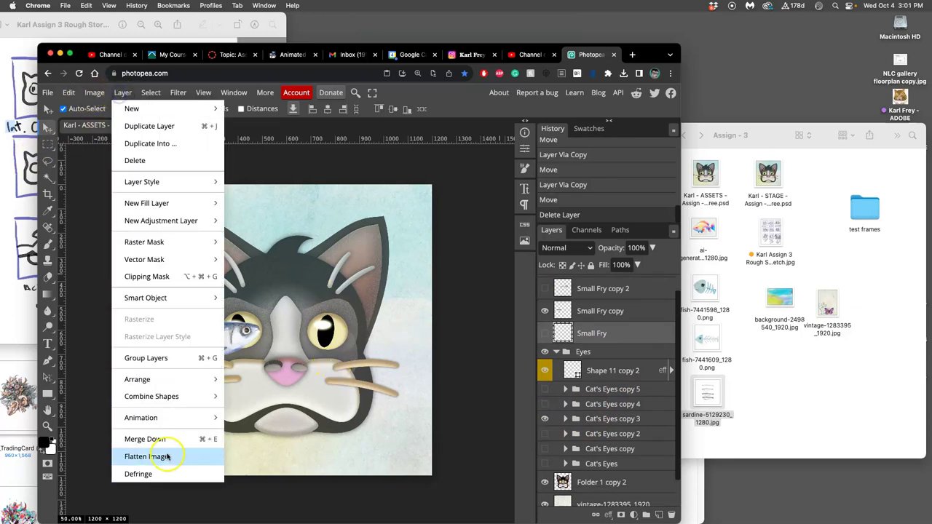
{"action": "left_click", "coordinate": [490, 391]}
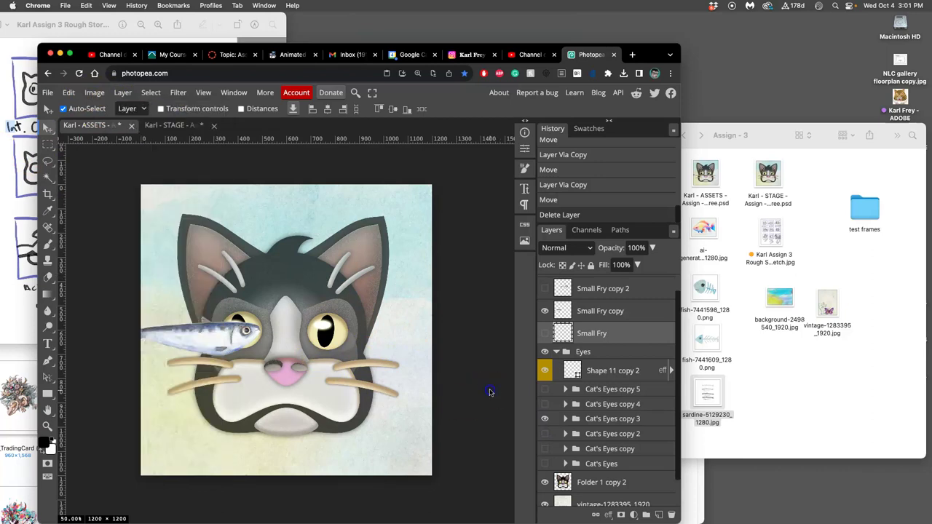
{"action": "key", "text": "cmd+s"}
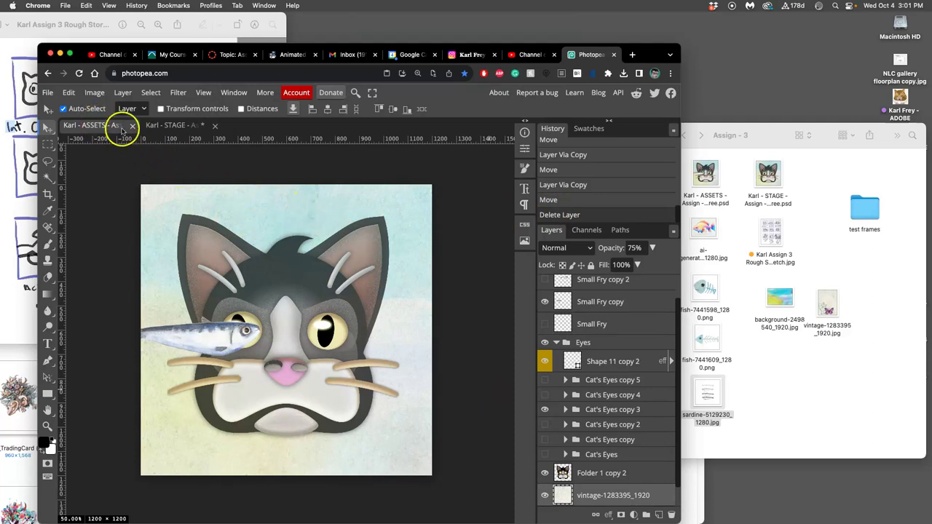
Step: Flatten ASSETS, copy the whole frame and paste it into STAGE as Layer 9
{"action": "left_click", "coordinate": [123, 92]}
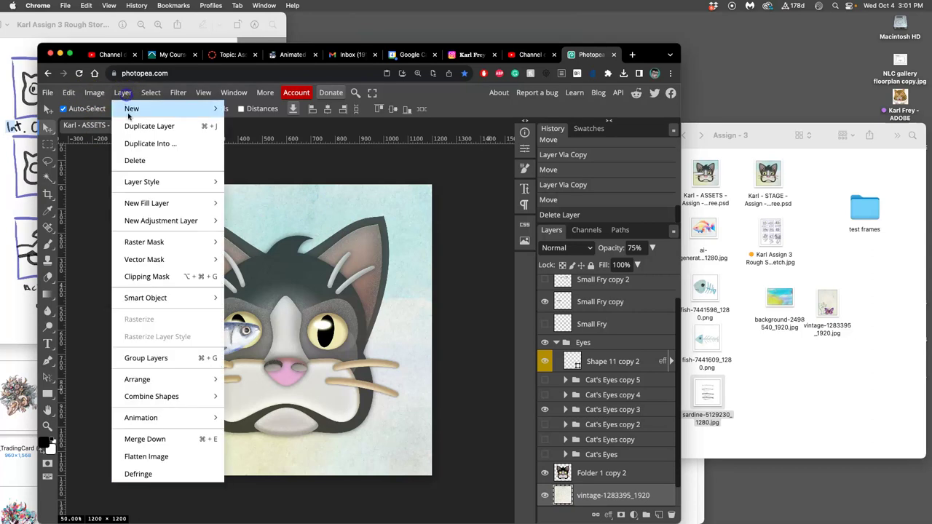
{"action": "left_click", "coordinate": [165, 456]}
{"action": "key", "text": "super+a"}
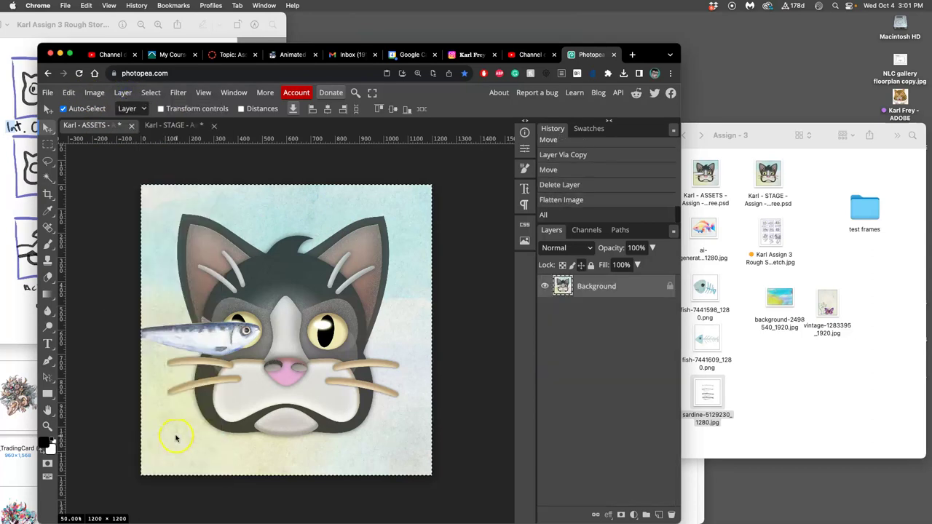
{"action": "key", "text": "super+c"}
{"action": "left_click", "coordinate": [179, 125]}
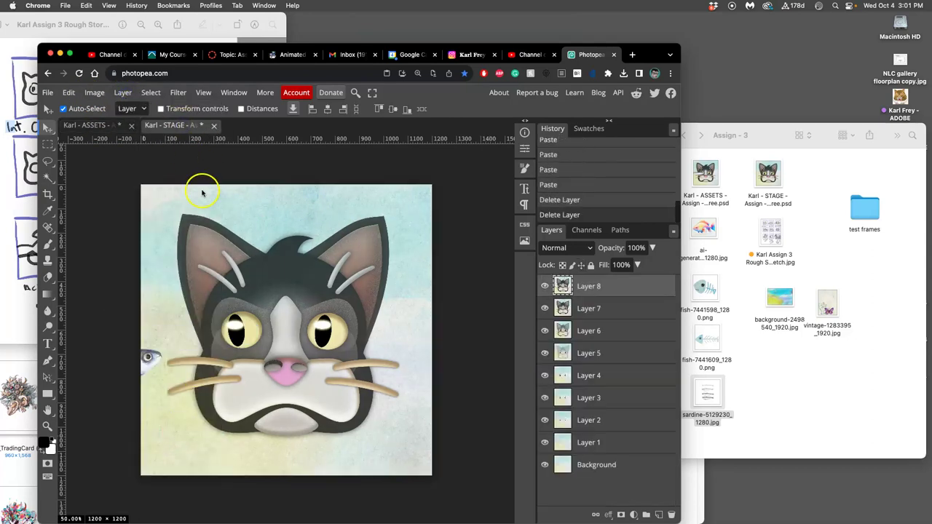
{"action": "key", "text": "super+v"}
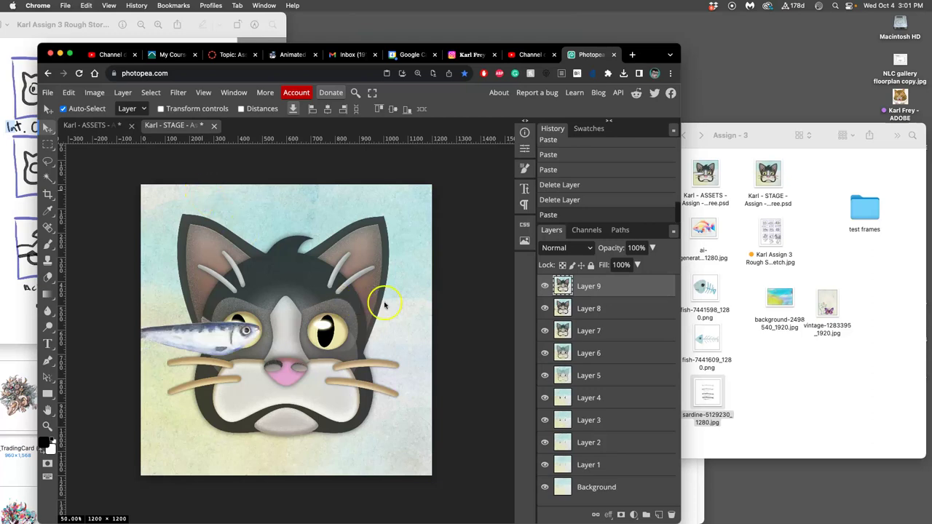
Step: Toggle Layer 9 repeatedly to compare with the earlier frame, then go back to ASSETS
{"action": "left_click", "coordinate": [545, 286]}
{"action": "left_click", "coordinate": [544, 286]}
{"action": "left_click", "coordinate": [544, 288]}
{"action": "left_click", "coordinate": [544, 288]}
{"action": "left_click", "coordinate": [544, 287]}
{"action": "left_click", "coordinate": [544, 287]}
{"action": "left_click", "coordinate": [545, 288]}
{"action": "left_click", "coordinate": [544, 288]}
{"action": "left_click", "coordinate": [545, 287]}
{"action": "left_click", "coordinate": [544, 288]}
{"action": "left_click", "coordinate": [544, 287]}
{"action": "left_click", "coordinate": [545, 288]}
{"action": "left_click", "coordinate": [544, 287]}
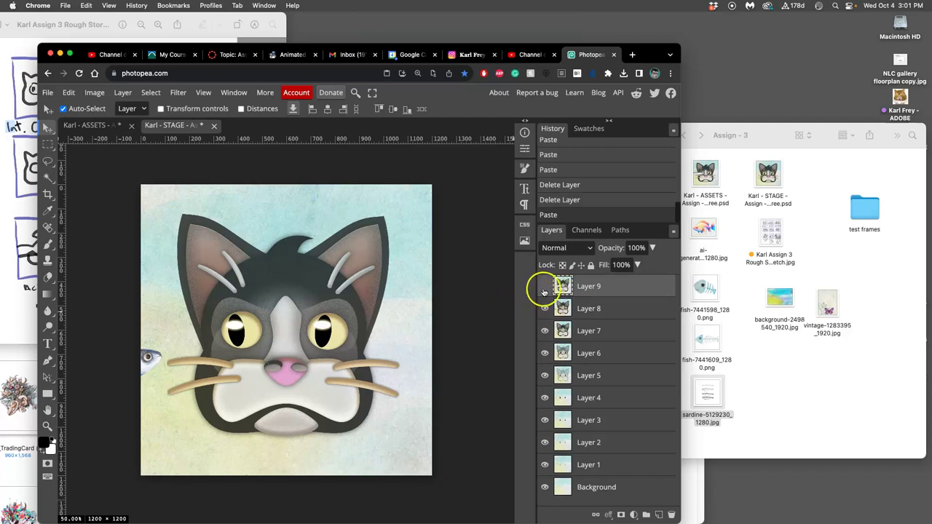
{"action": "left_click", "coordinate": [545, 287]}
{"action": "left_click", "coordinate": [107, 127]}
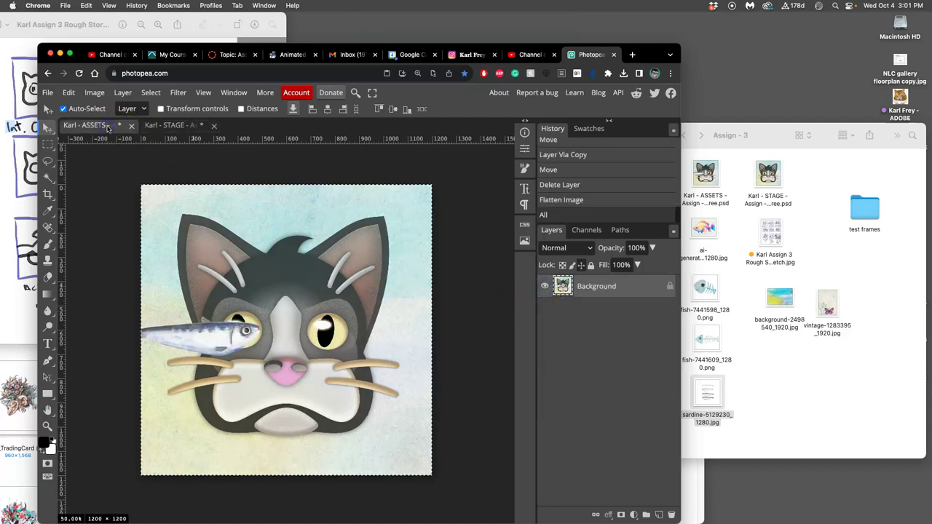
Step: Restore ASSETS layers from History and show only Small Fry copy 2 with Cat's Eyes copy 4 pupils
{"action": "left_click", "coordinate": [580, 186]}
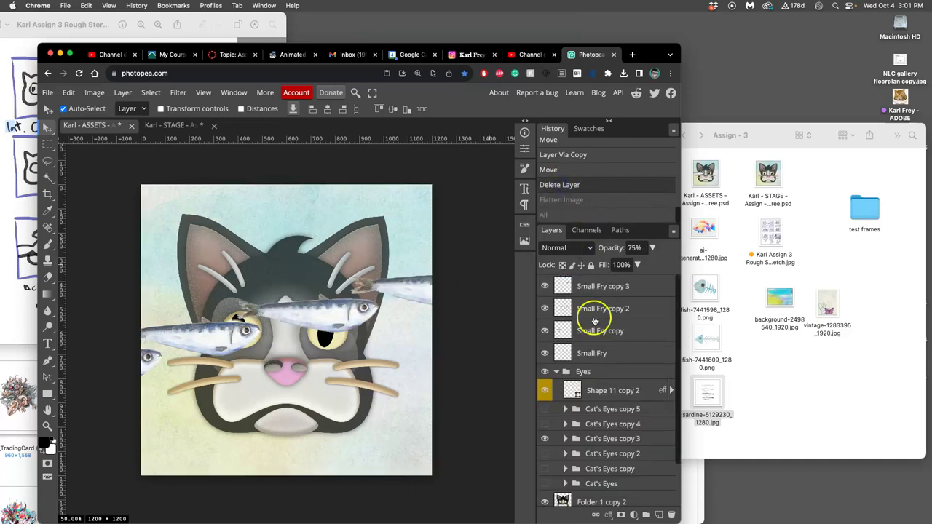
{"action": "left_click", "coordinate": [544, 330]}
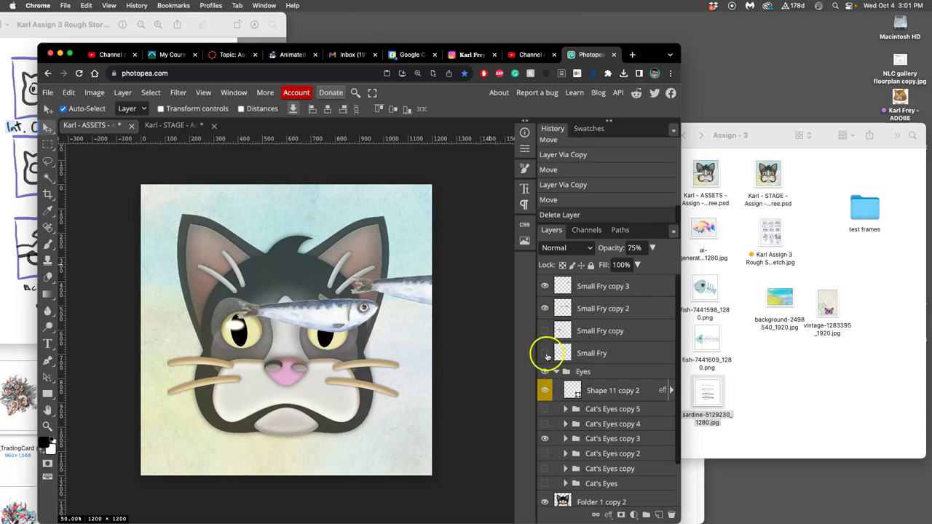
{"action": "left_click", "coordinate": [544, 353]}
{"action": "left_click", "coordinate": [544, 353]}
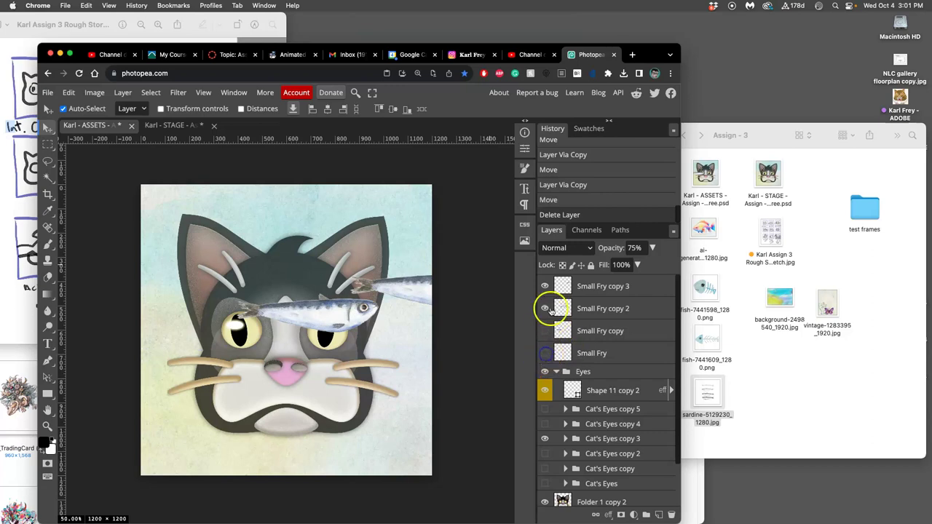
{"action": "left_click", "coordinate": [545, 286]}
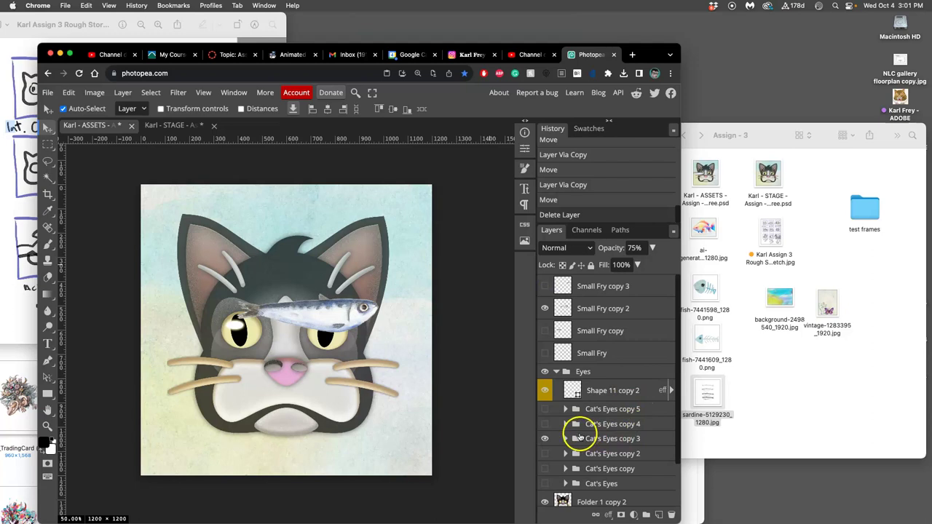
{"action": "left_click", "coordinate": [545, 424]}
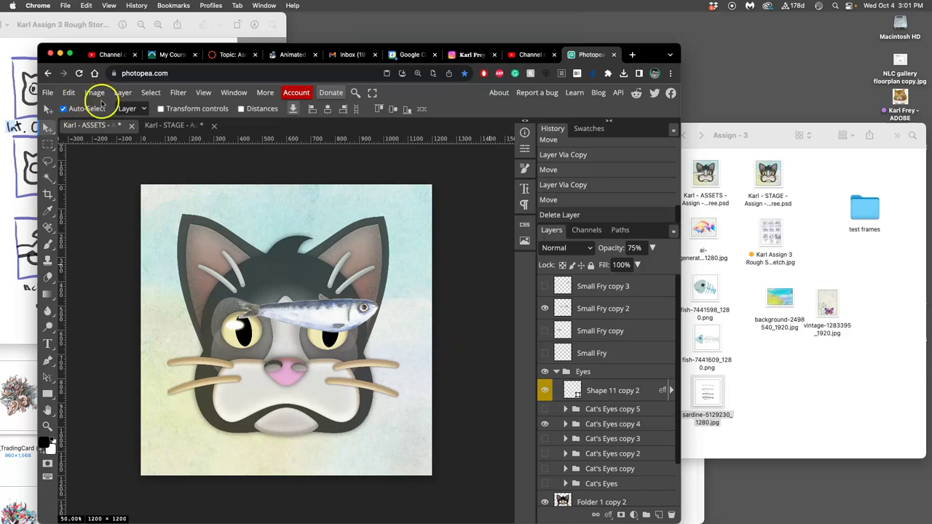
Step: Flatten ASSETS, paste the frame into STAGE as Layer 10, then revert ASSETS to its layers
{"action": "left_click", "coordinate": [122, 92]}
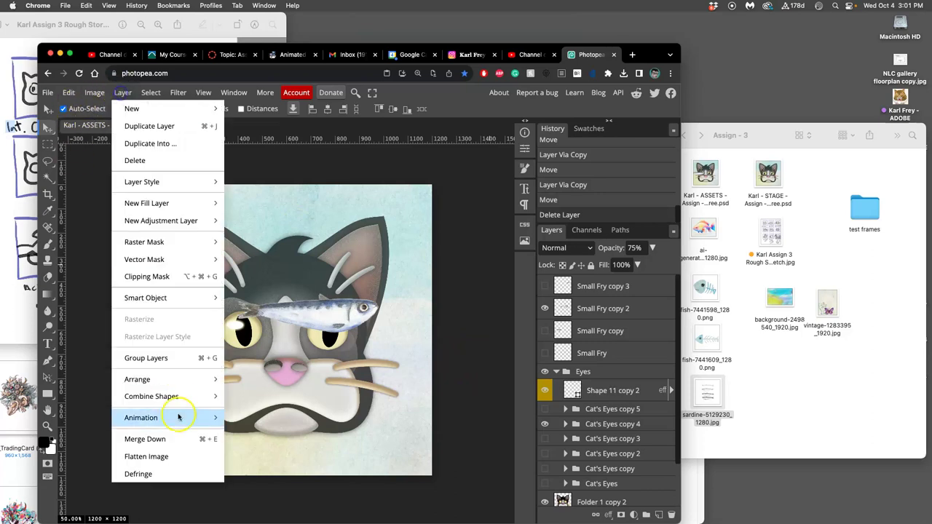
{"action": "left_click", "coordinate": [174, 452]}
{"action": "key", "text": "super+a"}
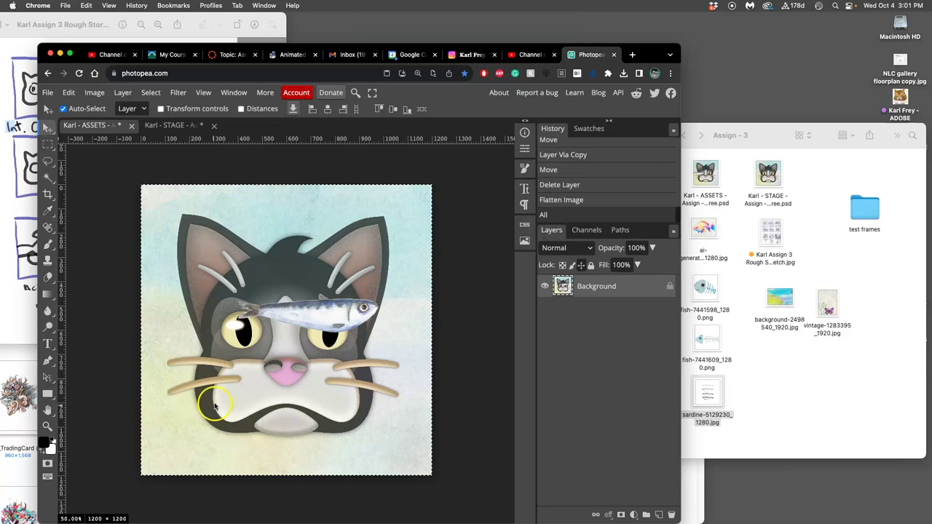
{"action": "left_click", "coordinate": [182, 125]}
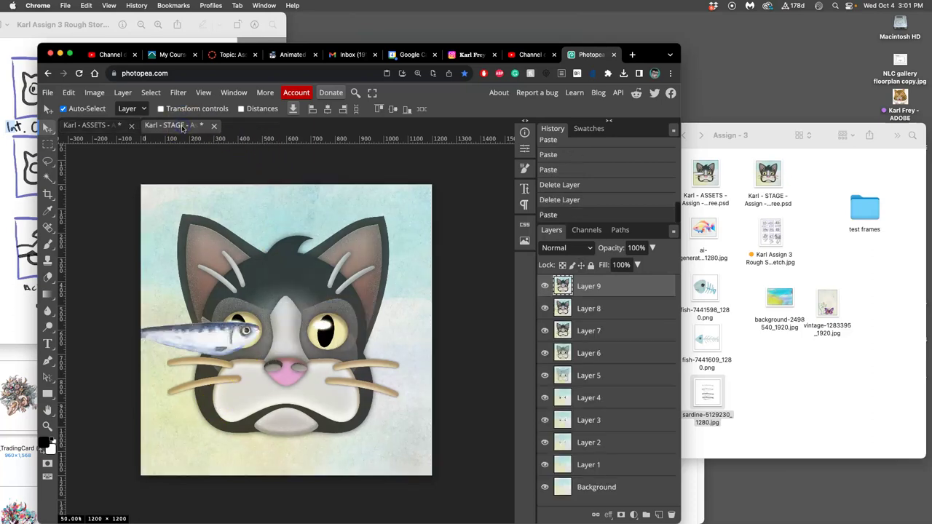
{"action": "key", "text": "super+v"}
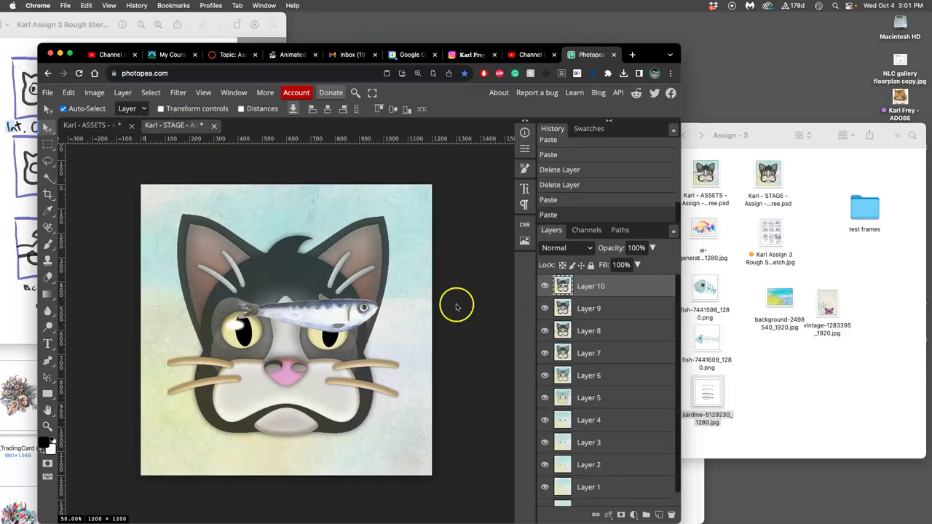
{"action": "left_click", "coordinate": [95, 126]}
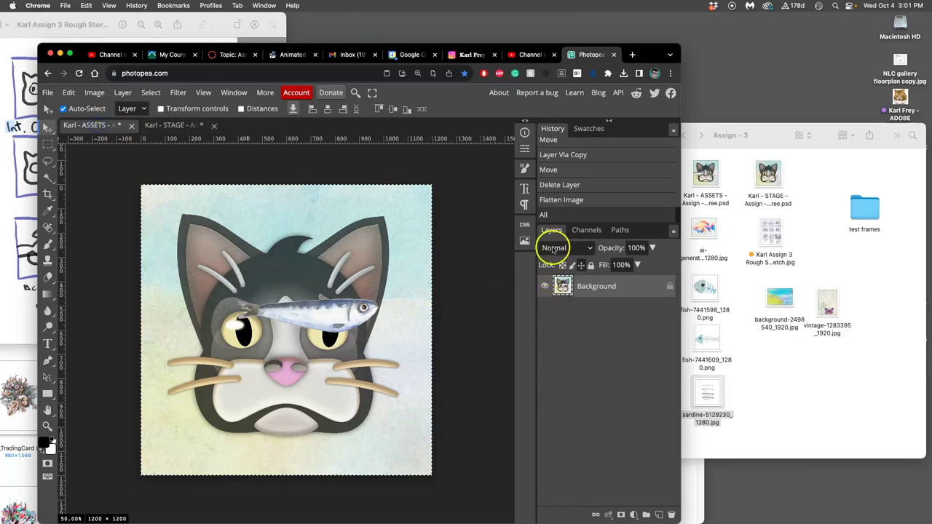
{"action": "left_click", "coordinate": [559, 187]}
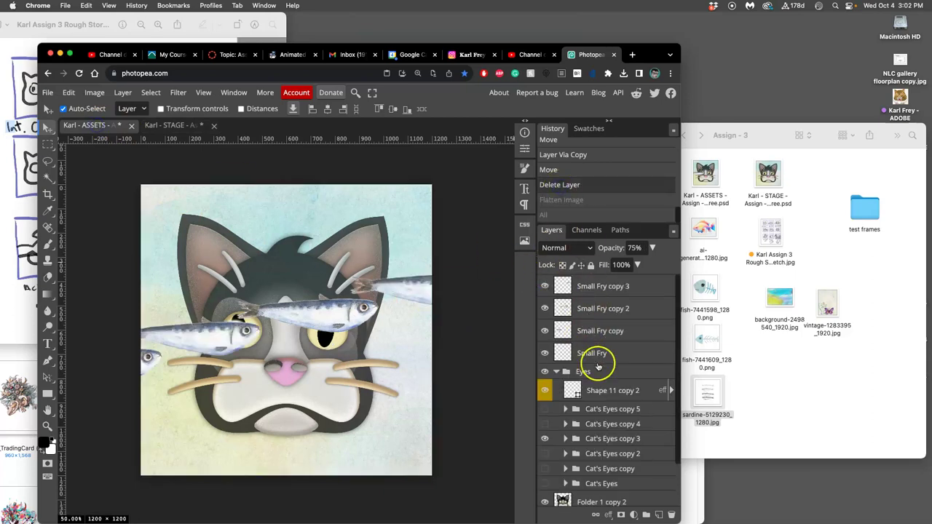